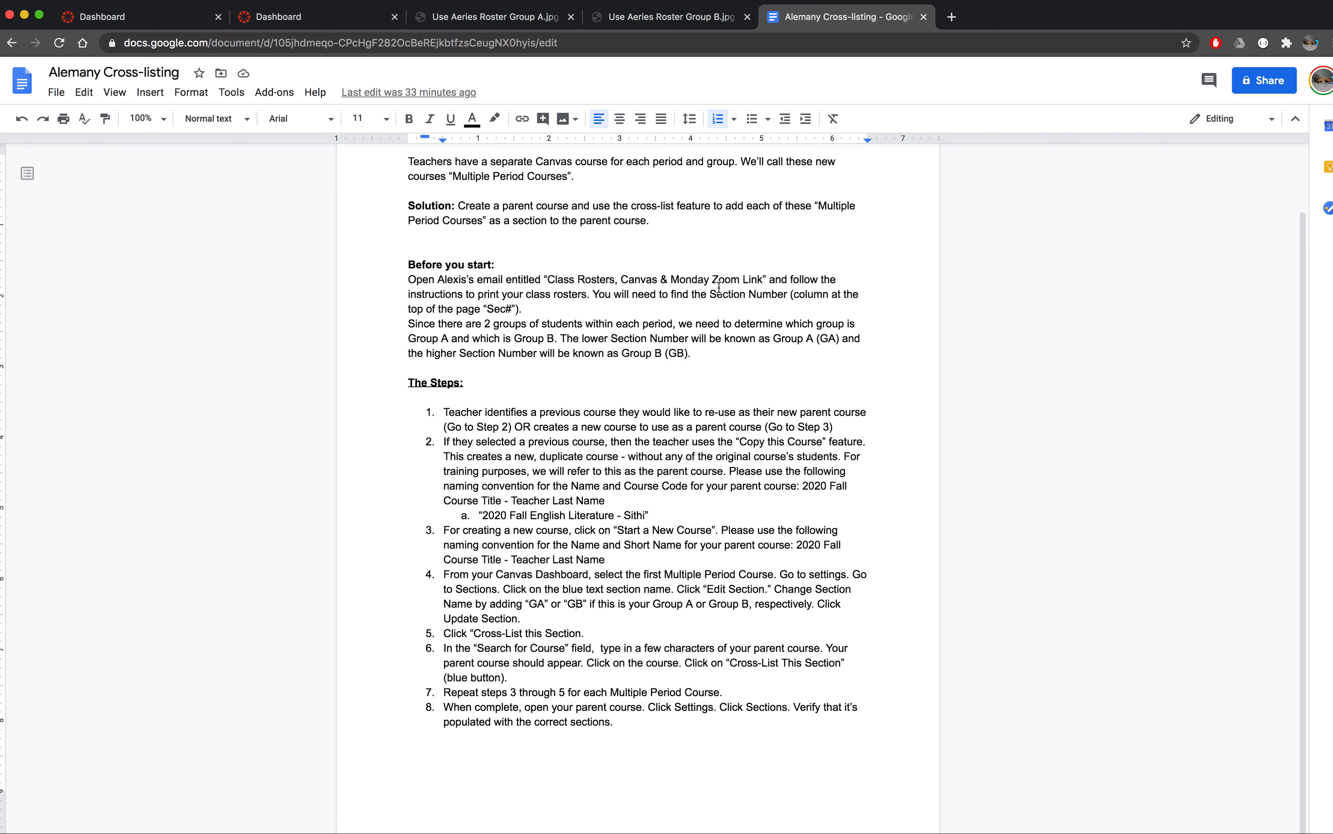
# Compare the section numbers on the Group A and Group B Aeries rosters, returning to the Alemany Cross-listing document.
pyautogui.click(487, 18)
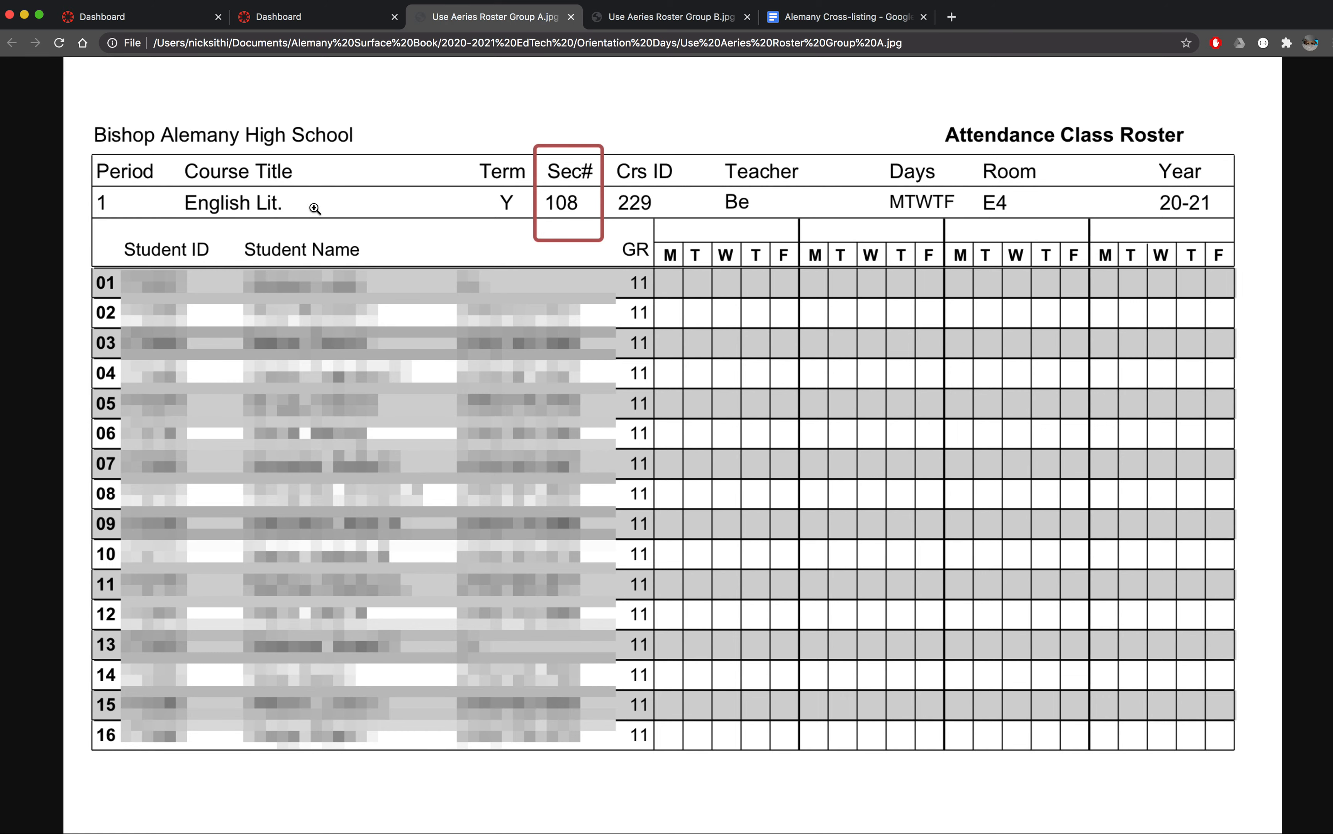
pyautogui.click(652, 17)
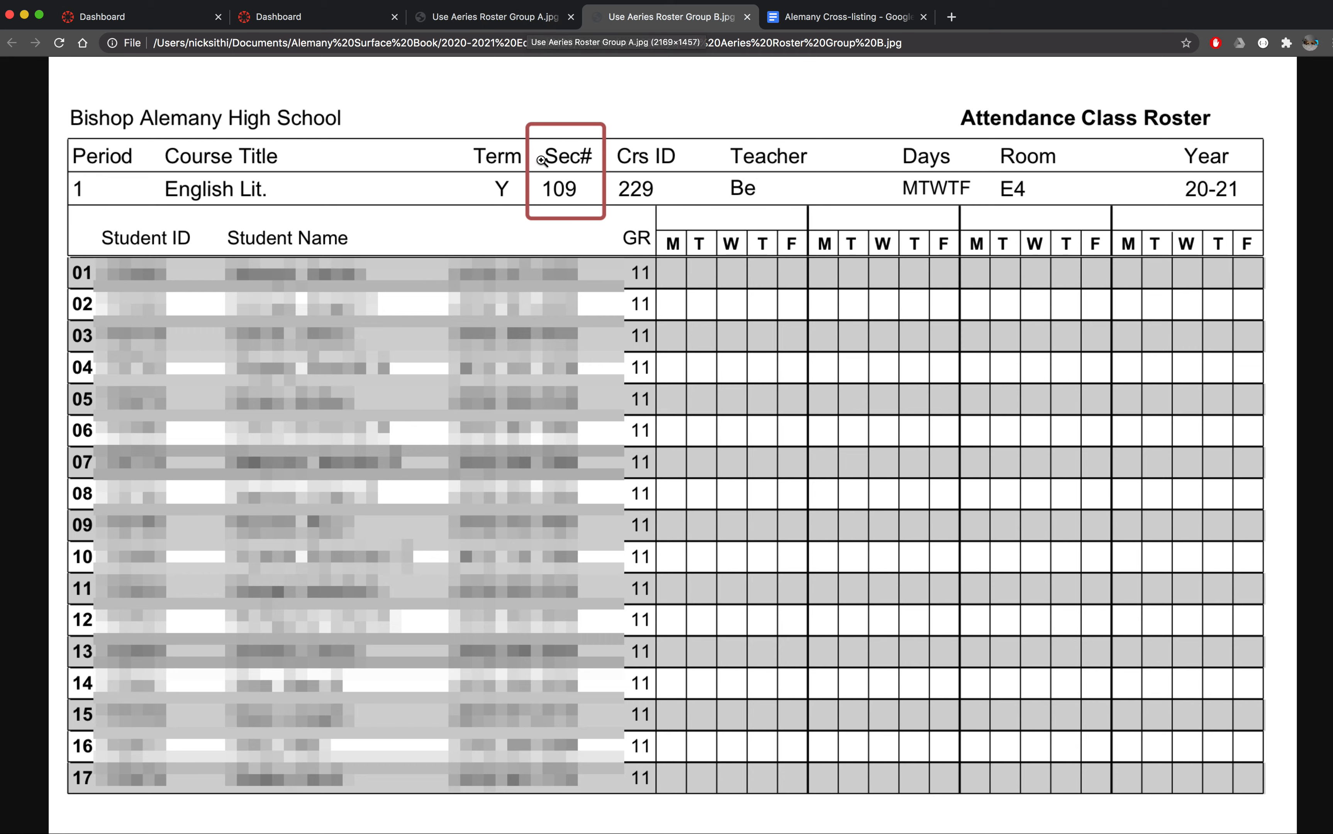
pyautogui.click(530, 27)
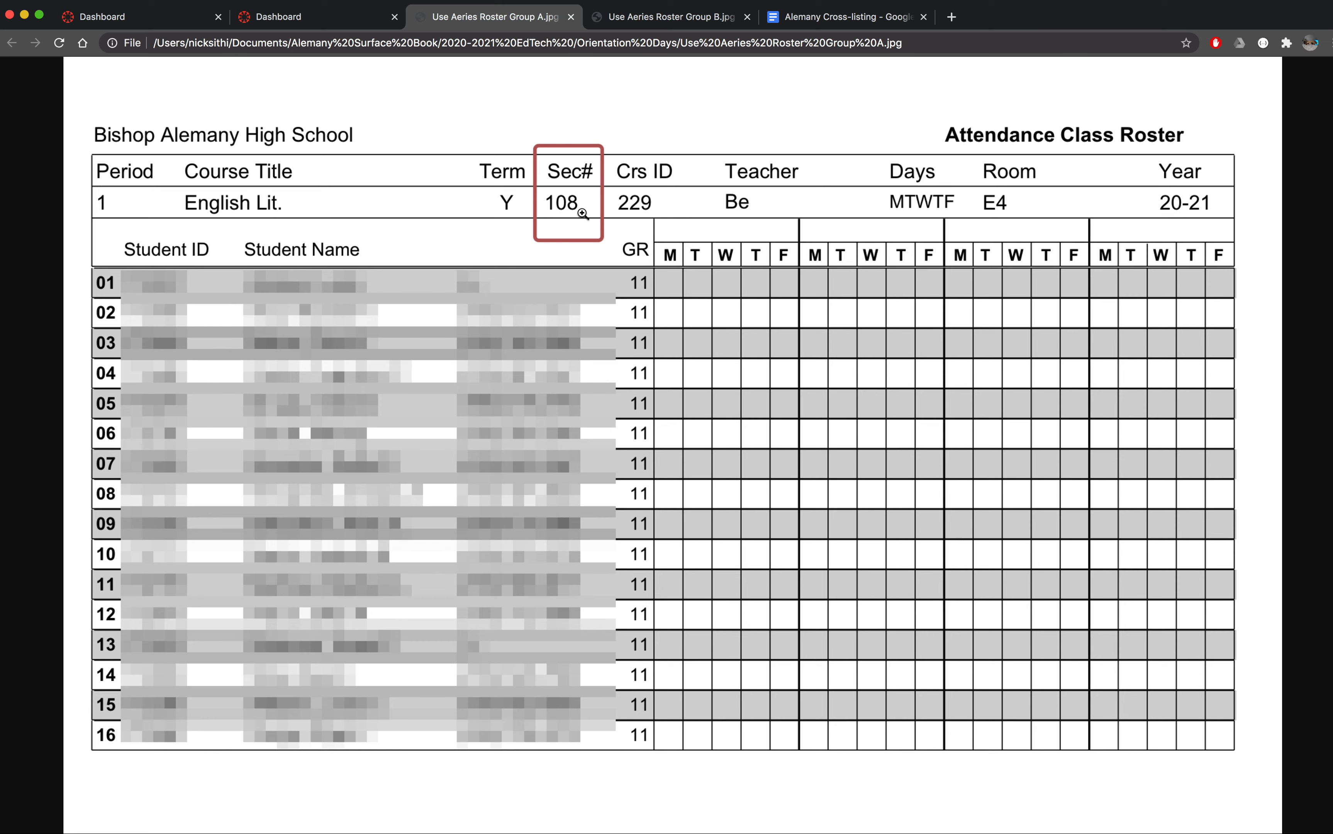
pyautogui.click(658, 16)
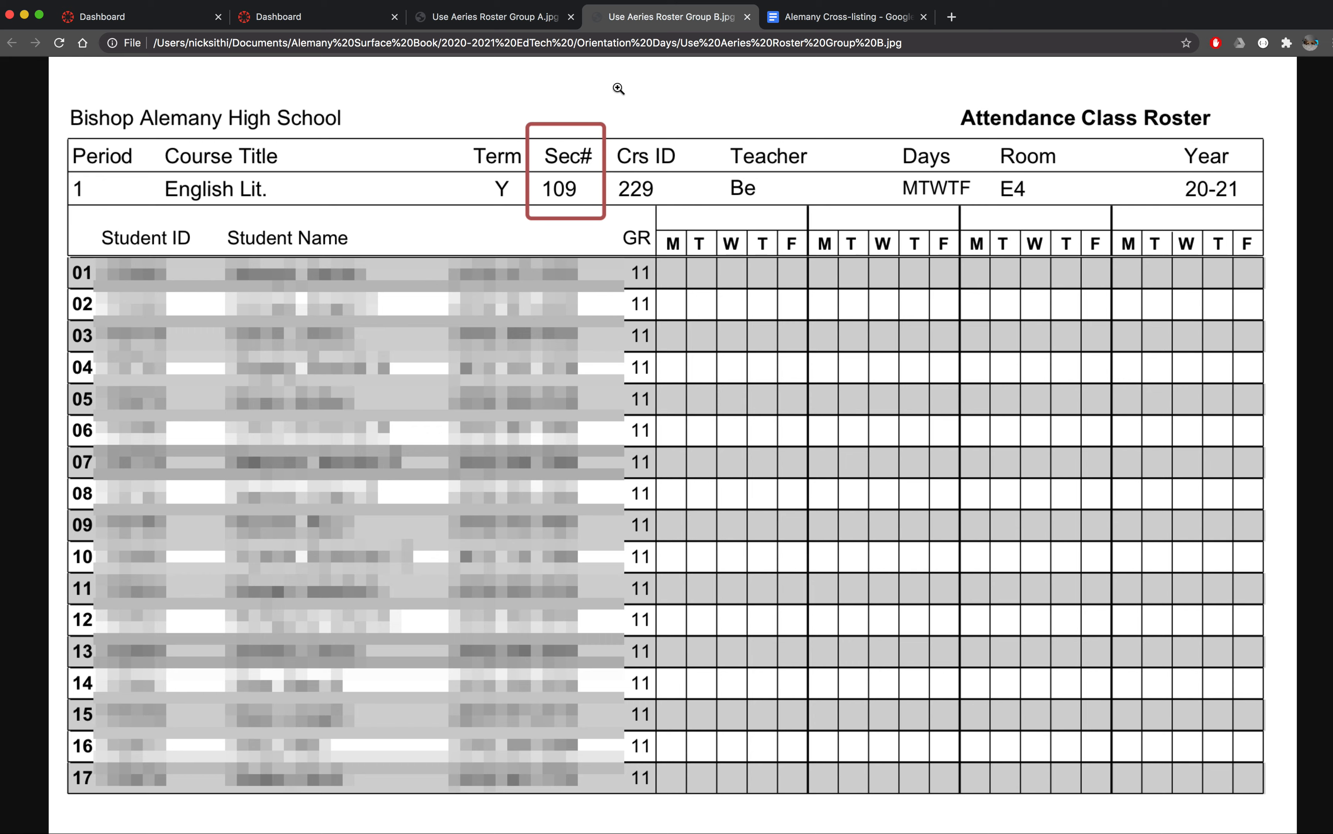
pyautogui.click(519, 17)
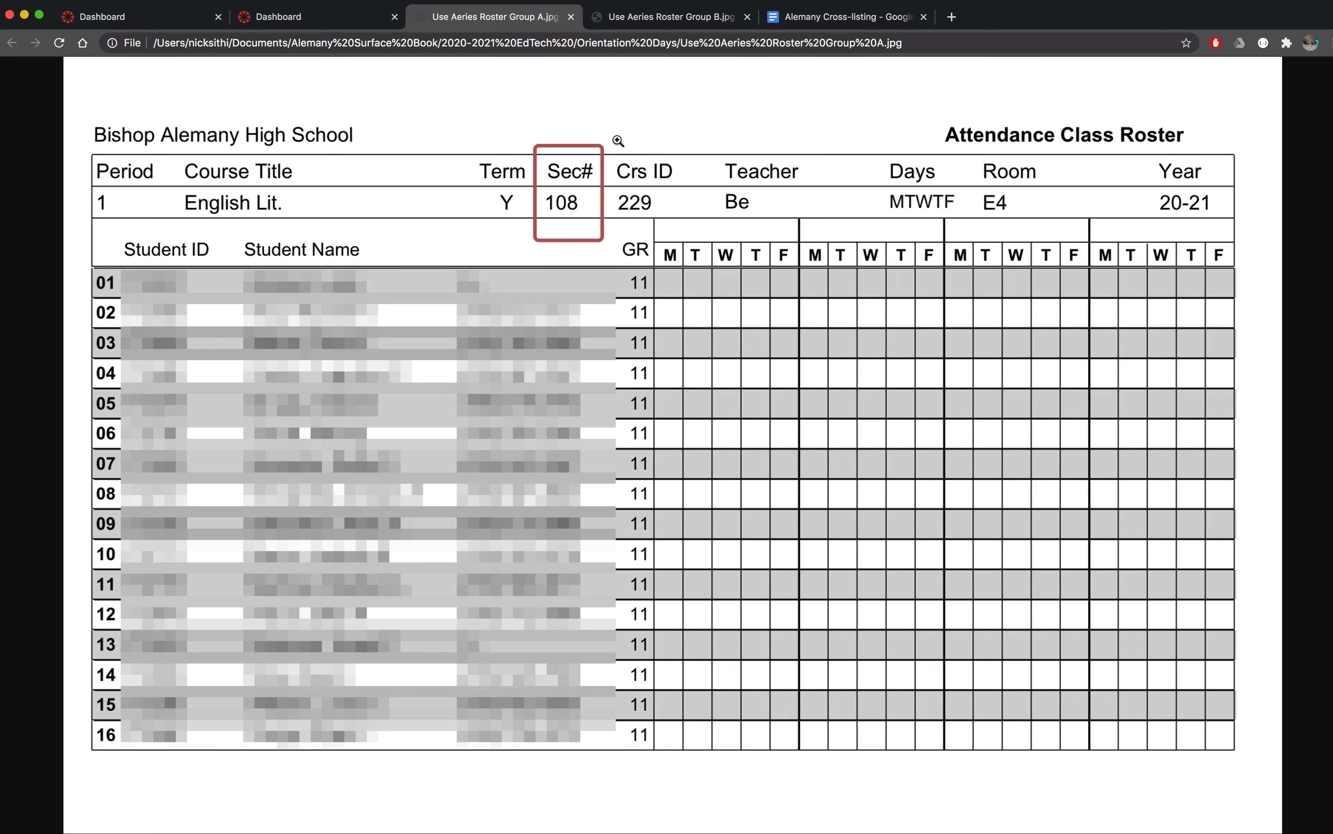
pyautogui.click(663, 28)
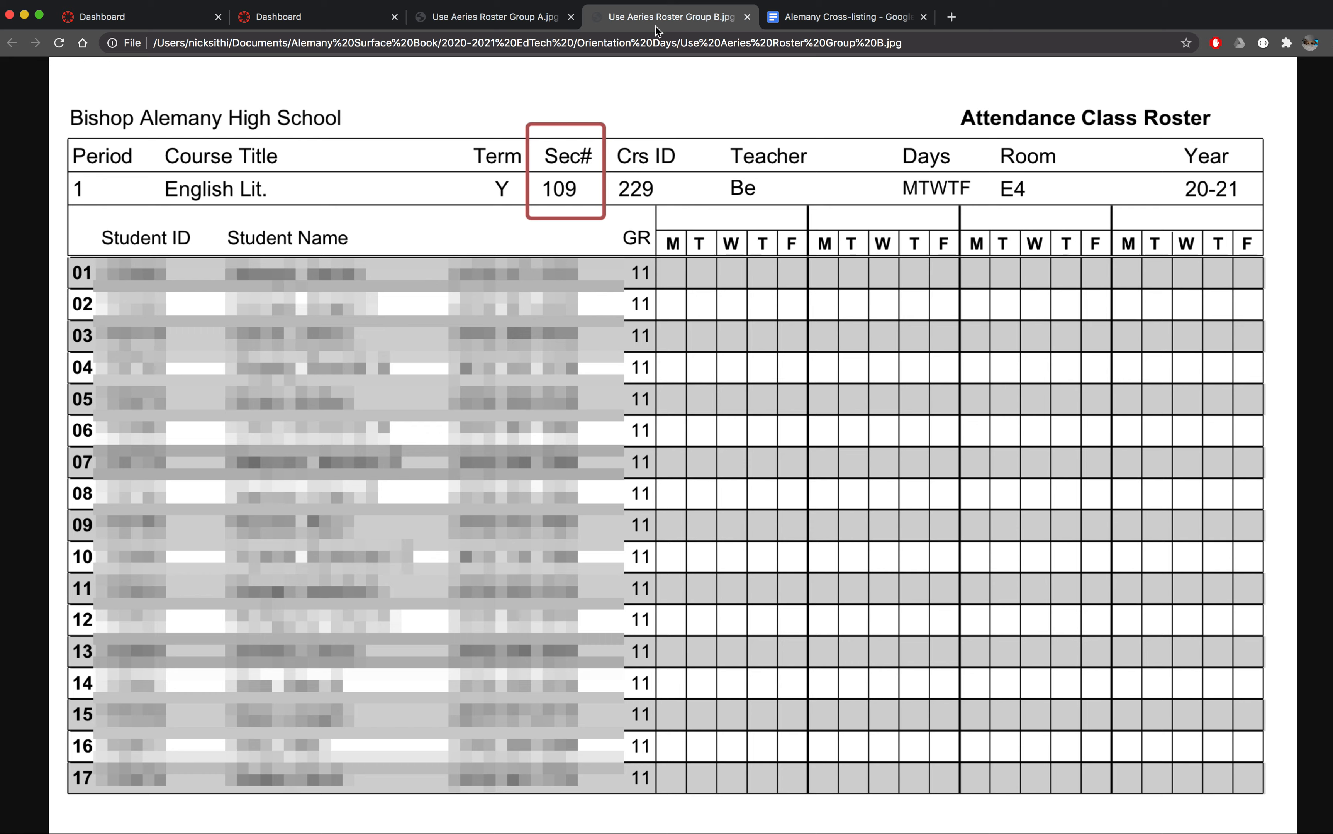
pyautogui.click(808, 22)
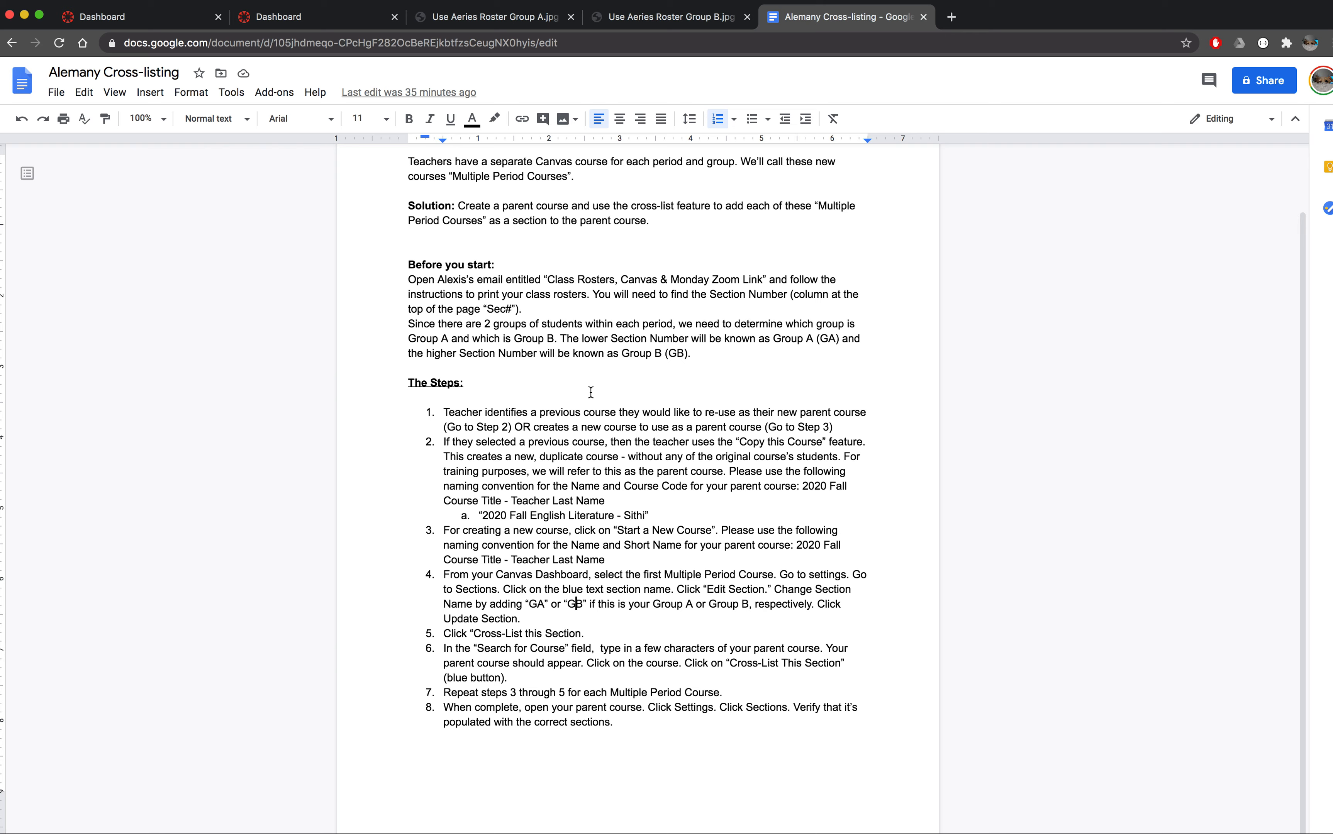
# Switch to the Canvas dashboard and review the published and unpublished courses.
pyautogui.click(155, 18)
pyautogui.scroll(5, 530, 516)
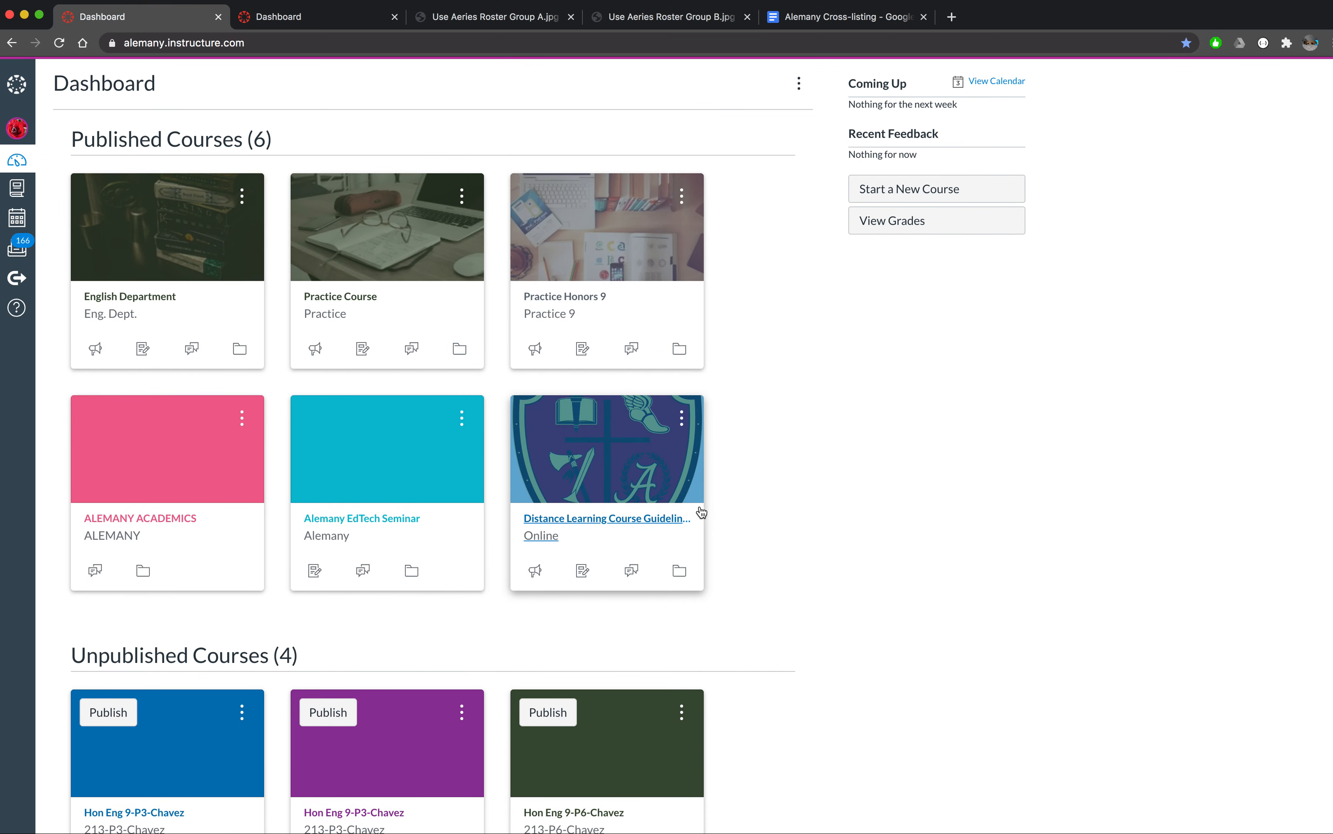
pyautogui.scroll(-1, 774, 586)
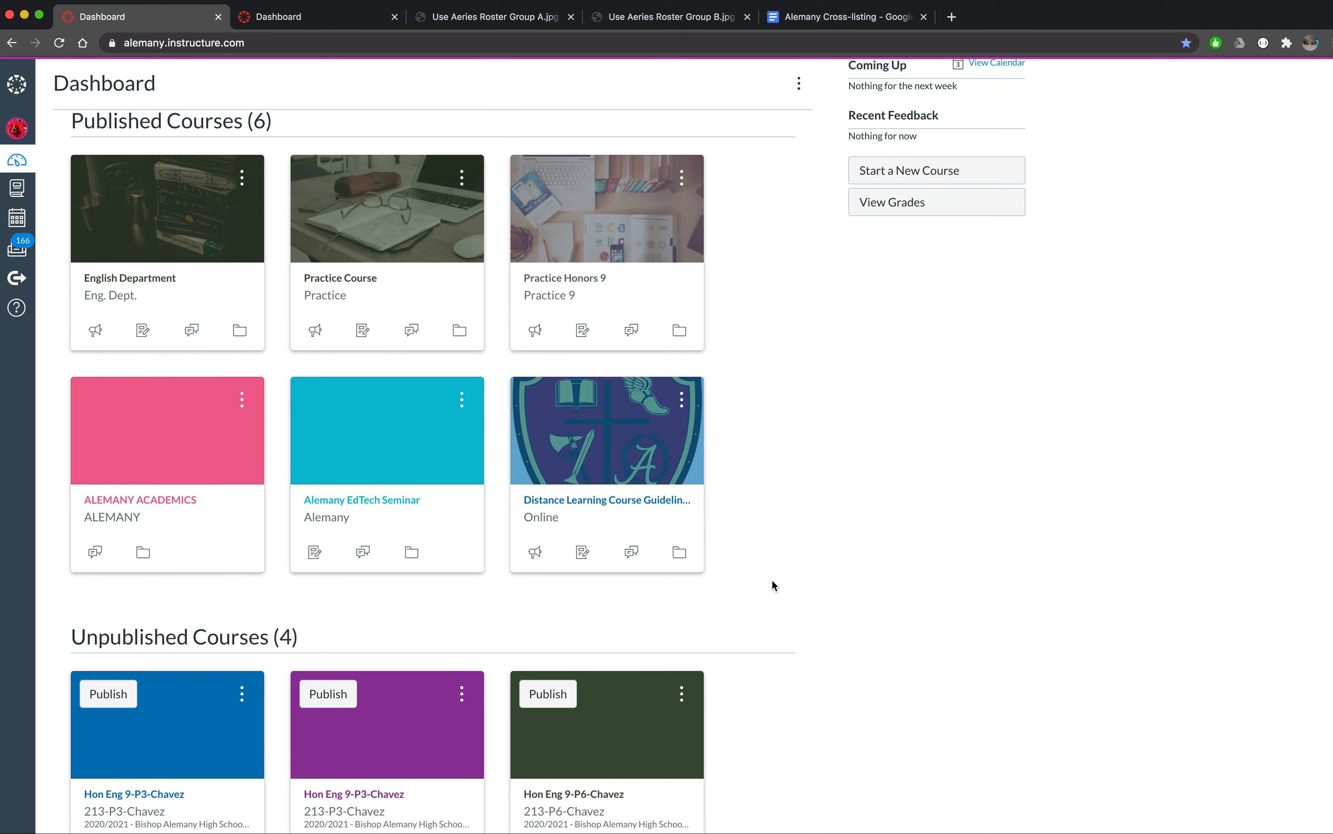
pyautogui.scroll(-3, 774, 585)
pyautogui.scroll(-2, 772, 581)
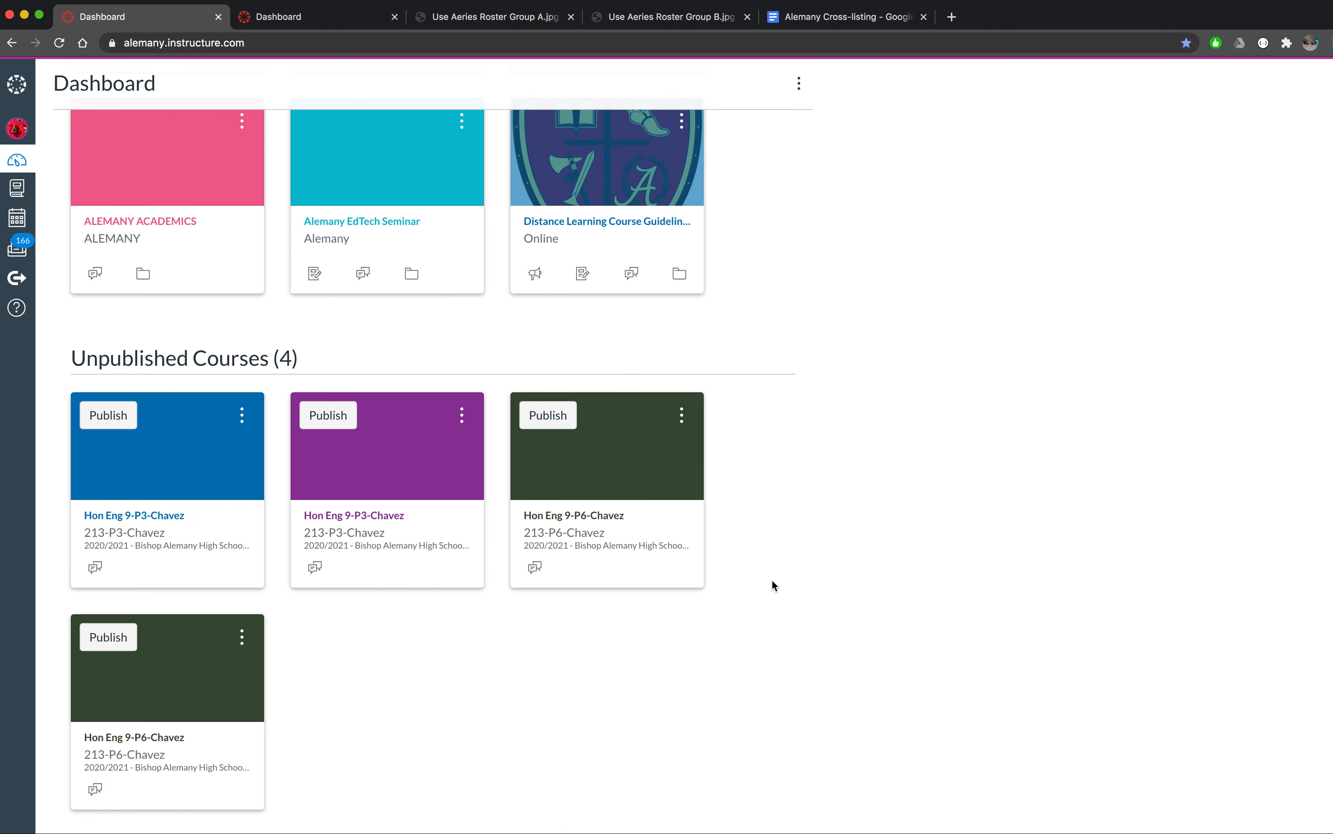
pyautogui.scroll(-1, 772, 581)
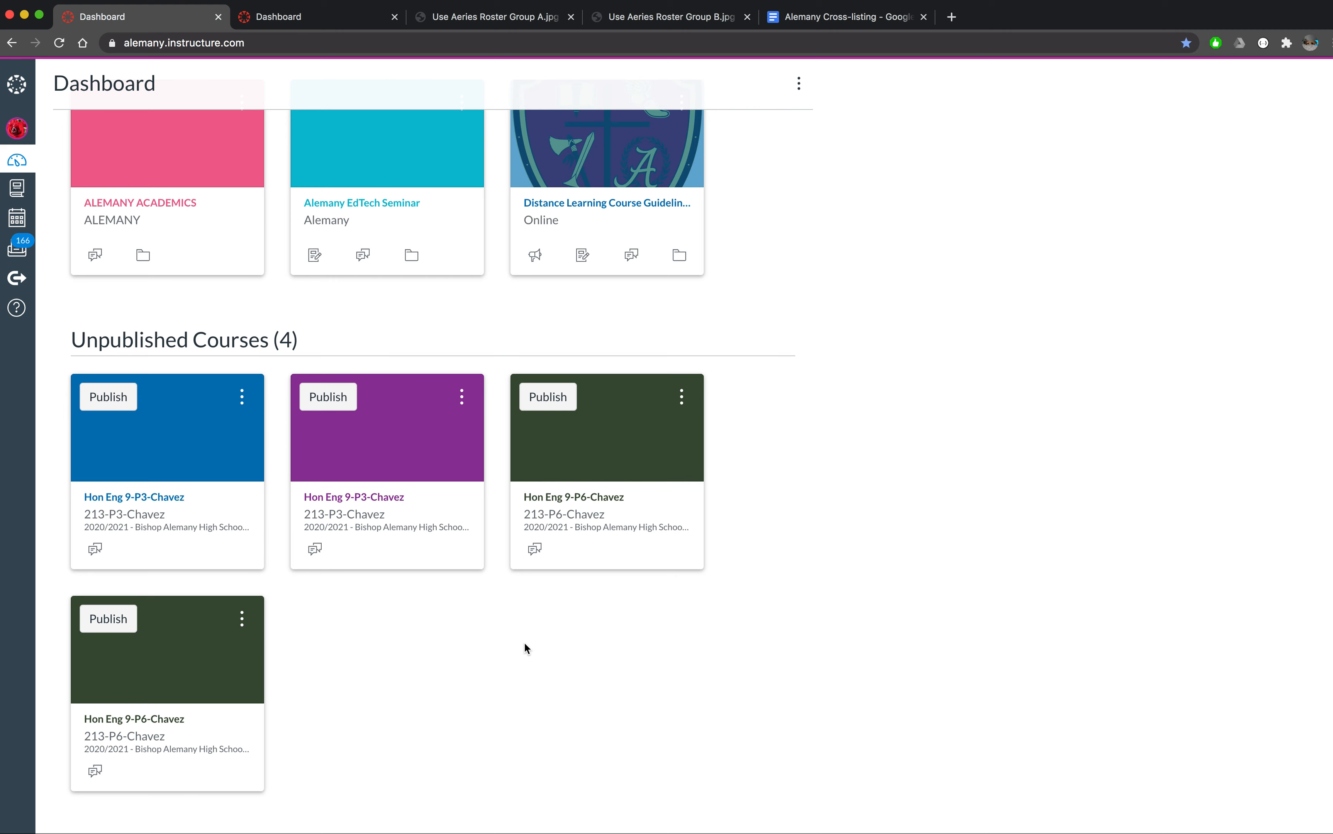
pyautogui.scroll(6, 523, 642)
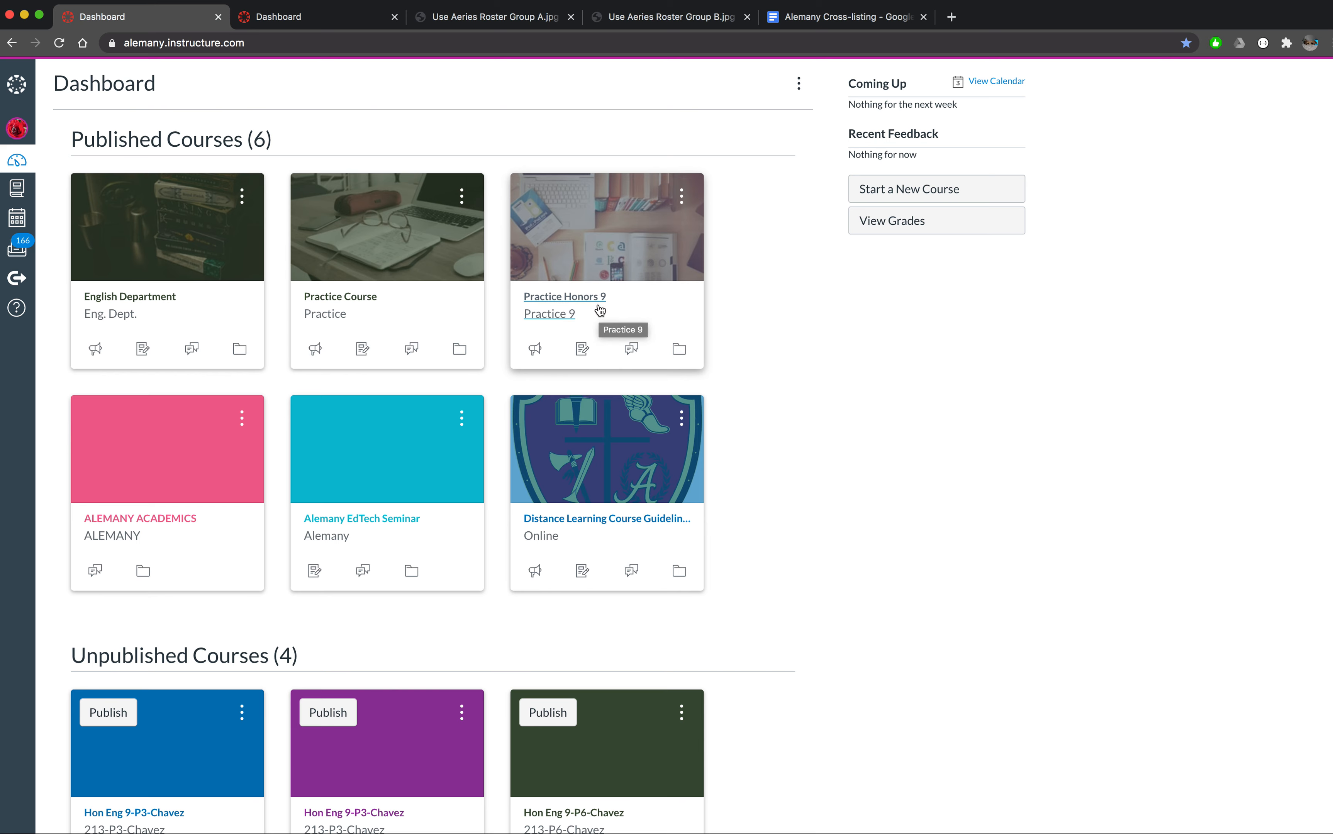
# Open the Practice Honors 9 course's settings and start a copy of the course.
pyautogui.click(597, 299)
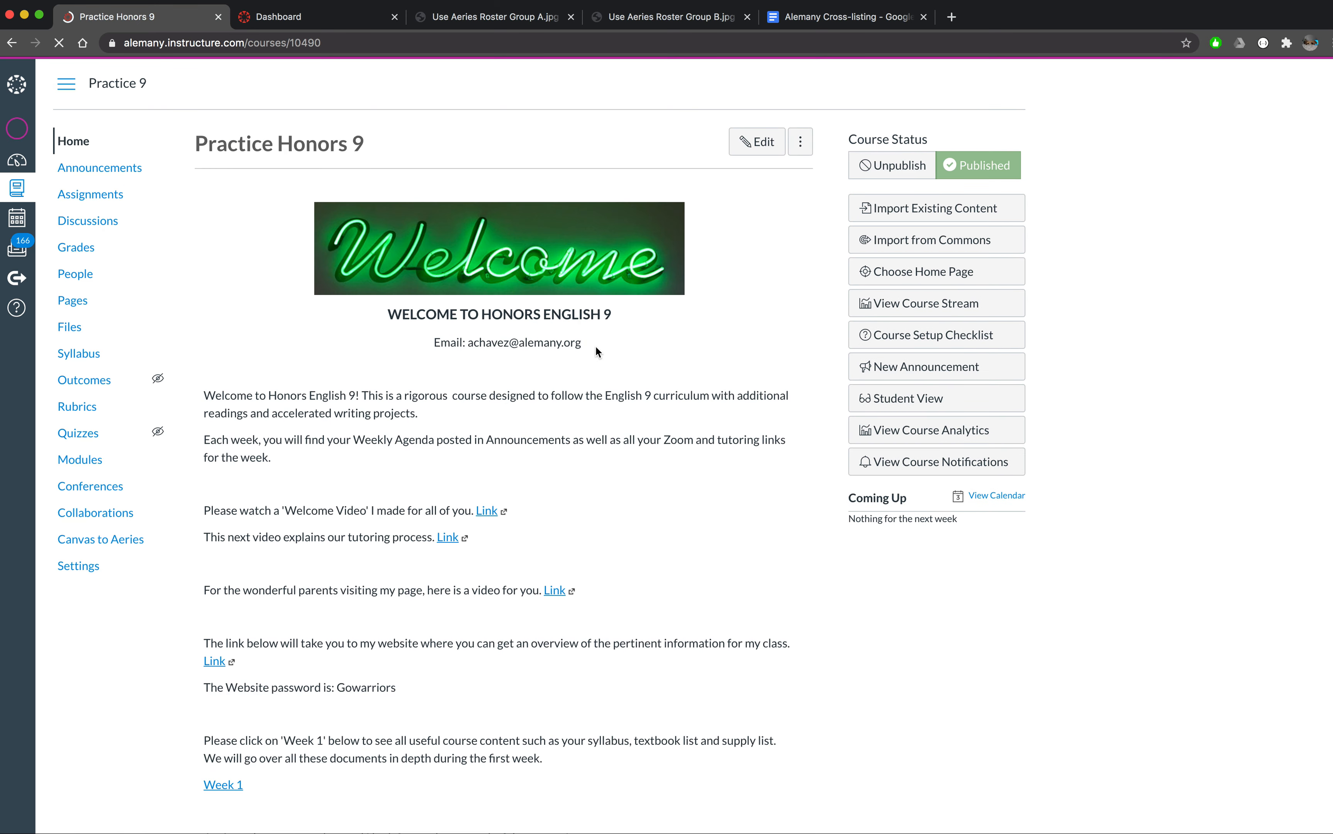
pyautogui.scroll(-1, 663, 676)
pyautogui.scroll(1, 662, 676)
pyautogui.click(91, 575)
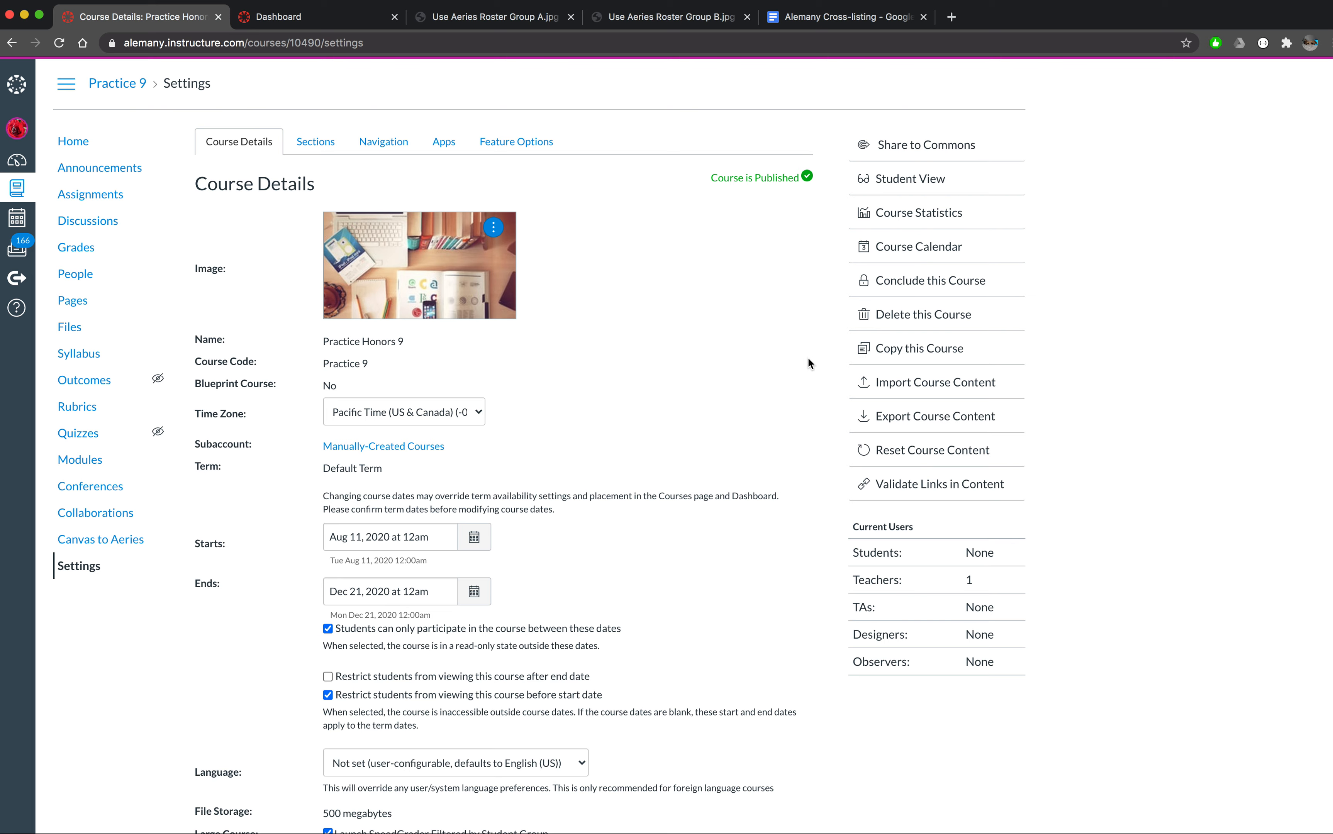
pyautogui.click(911, 349)
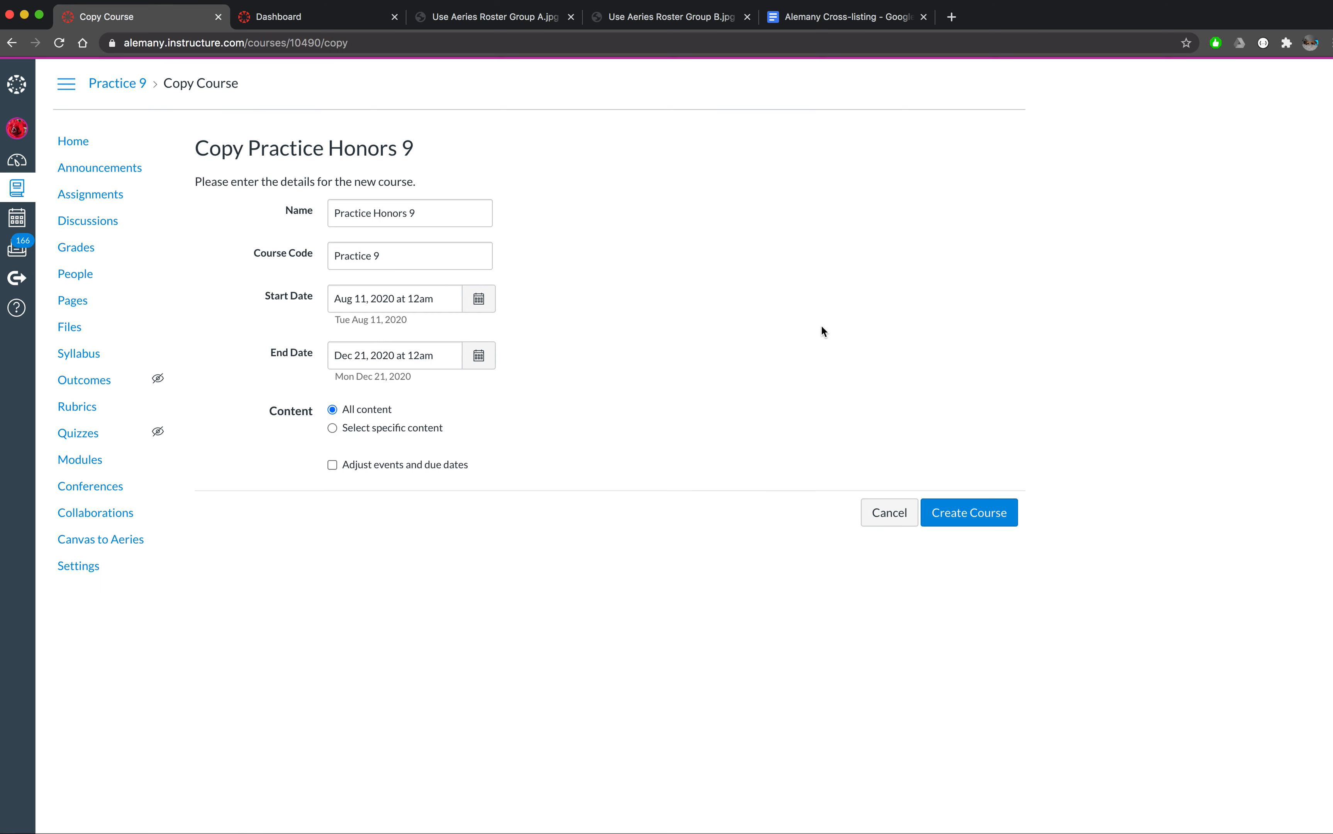
# Replace the course copy's name with the naming convention "2020 Fall Course Title - Teacher Last Name" copied from the cross-listing document.
pyautogui.tripleClick(341, 213)
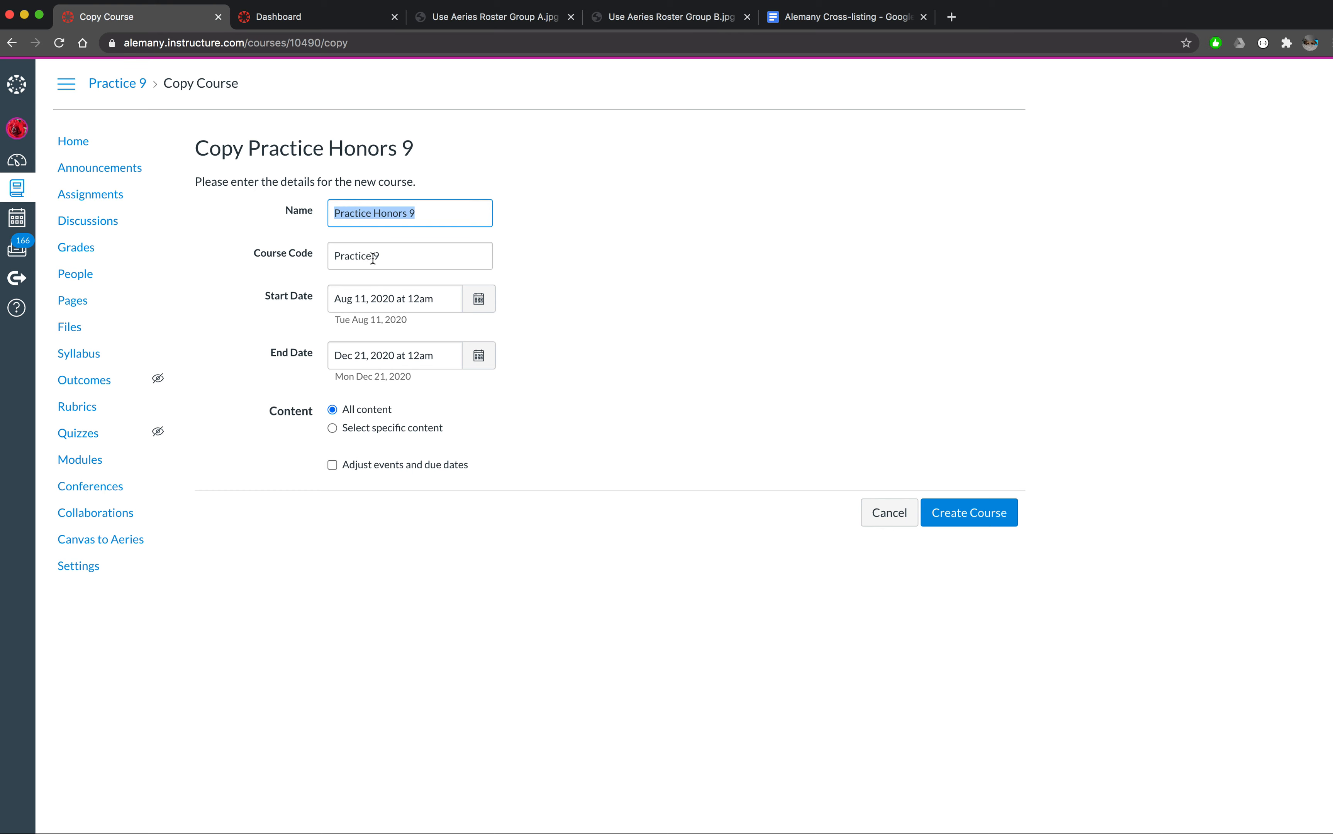
pyautogui.click(770, 17)
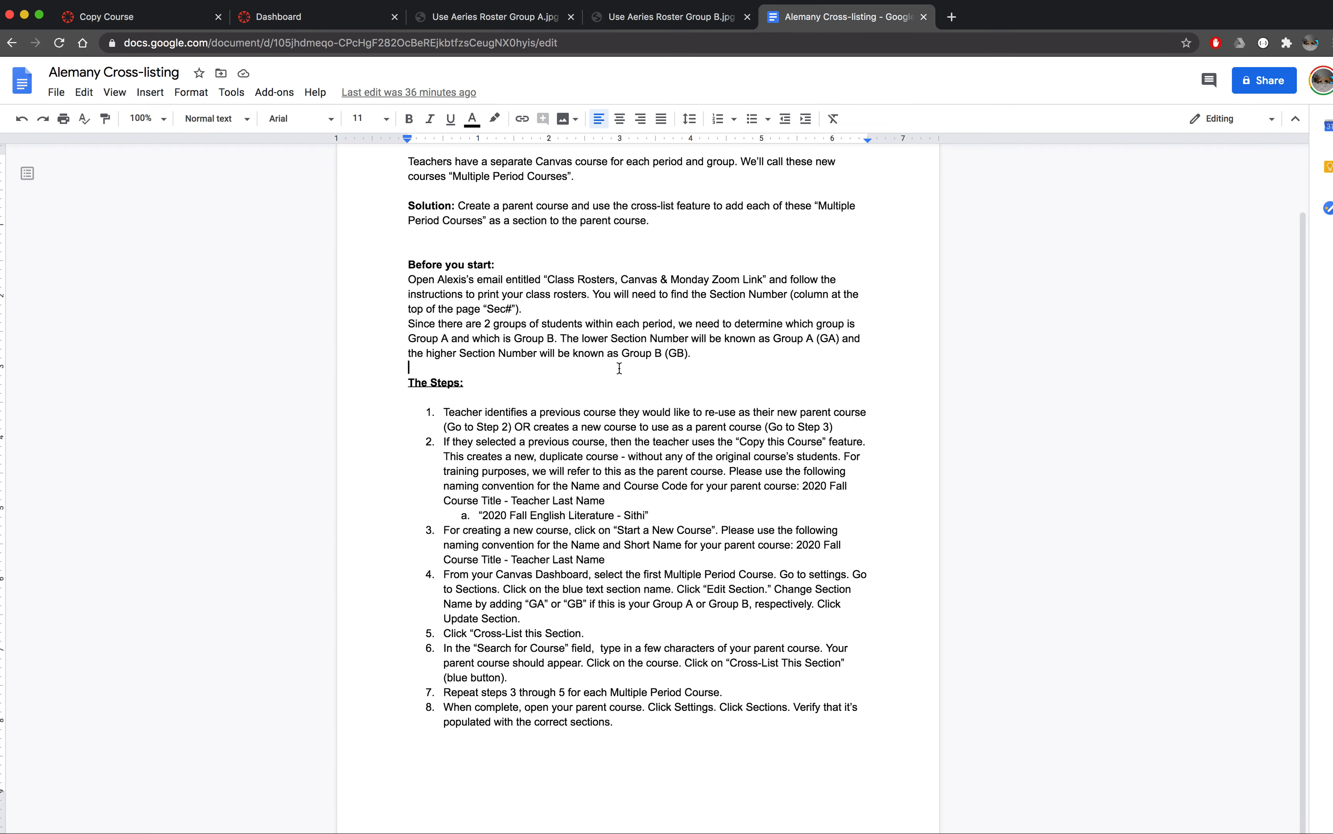
pyautogui.click(525, 474)
pyautogui.moveTo(801, 488); pyautogui.dragTo(612, 503)
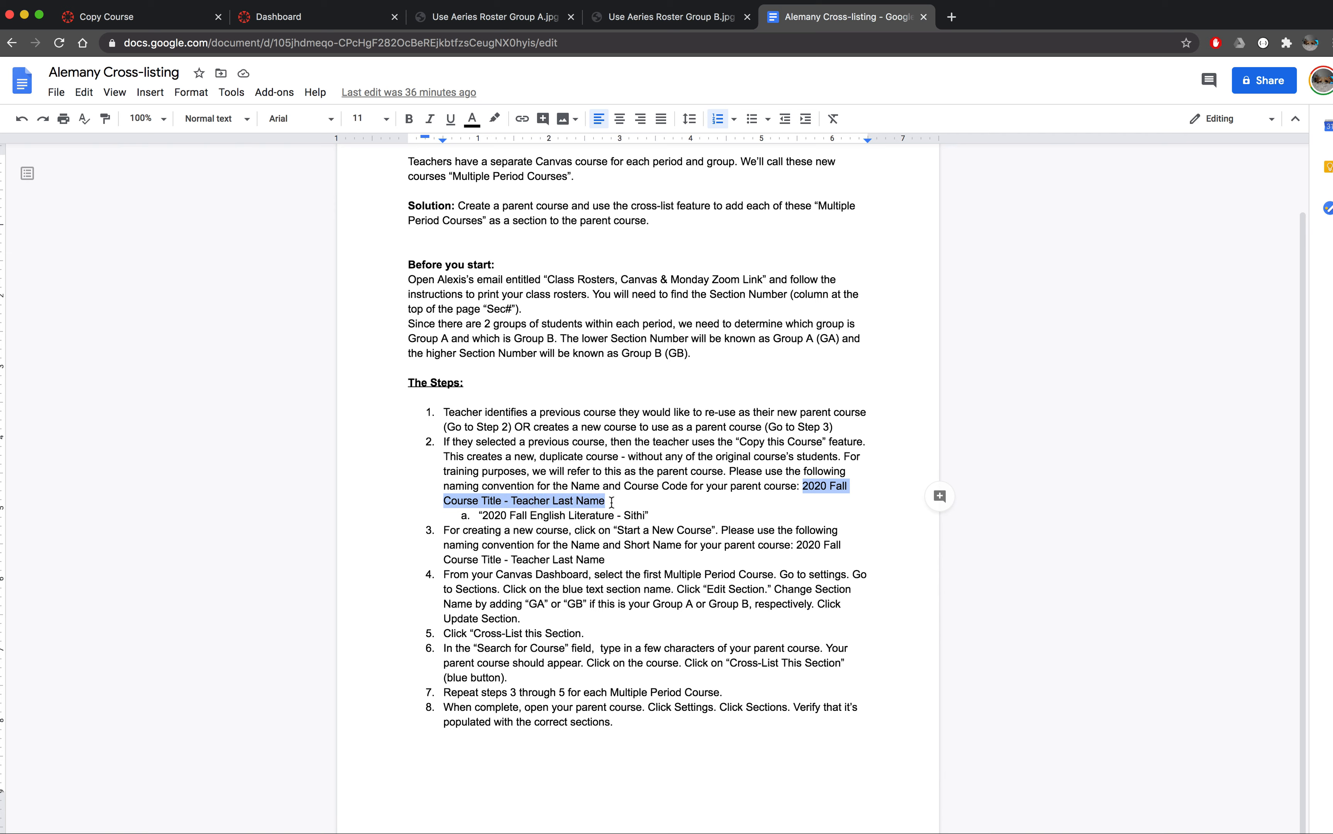
pyautogui.click(157, 17)
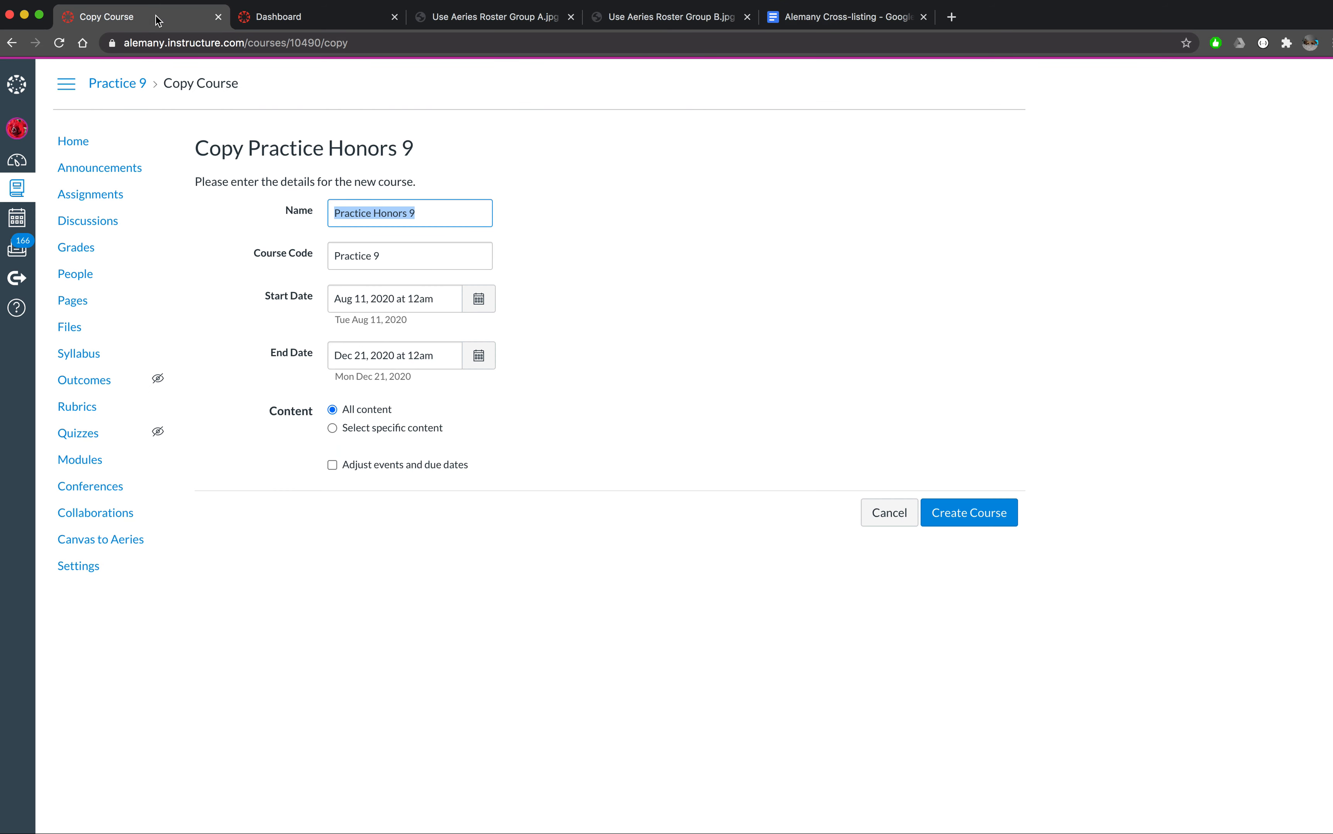
pyautogui.press('super+v')
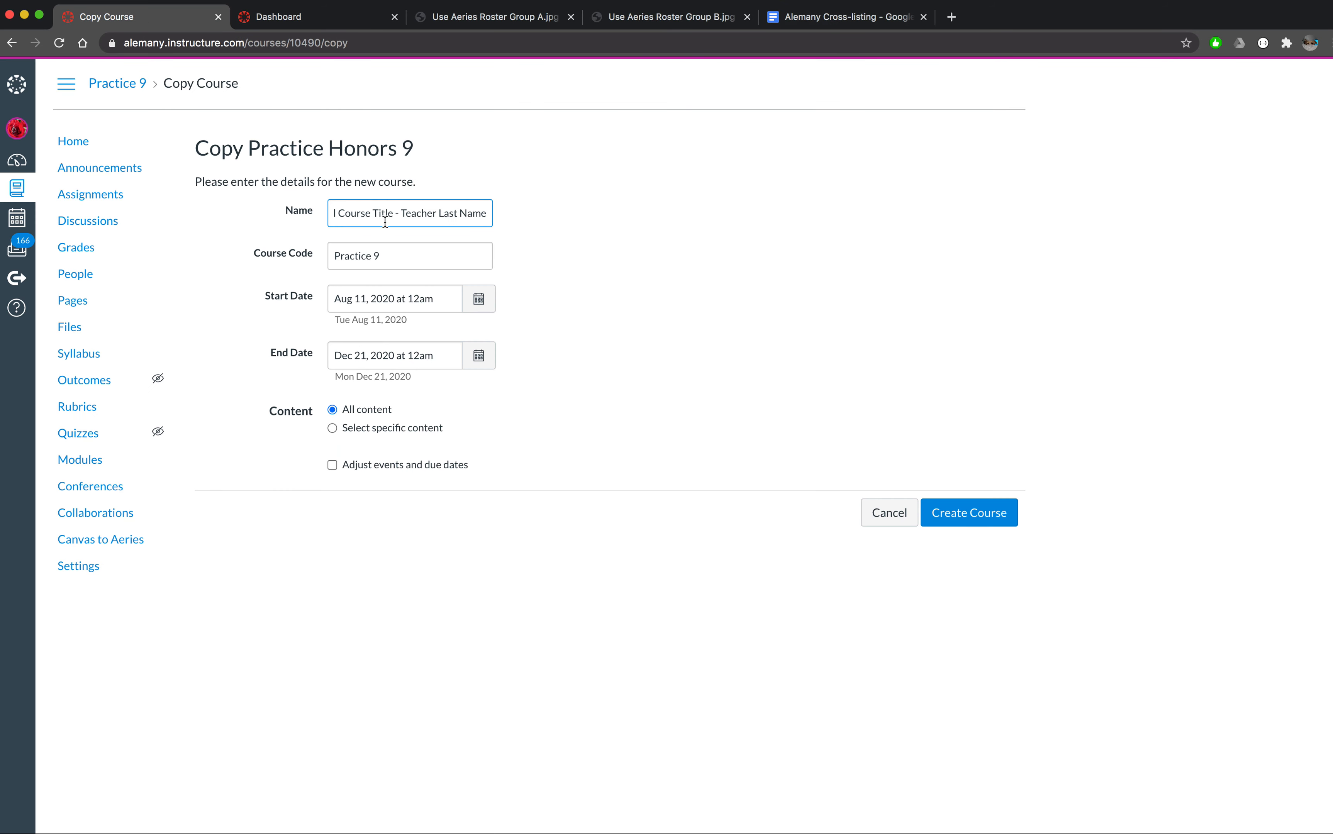
# Replace the "Course Title" placeholder in the new course's name with "Honors Eng 9".
pyautogui.click(390, 213)
pyautogui.moveTo(390, 213); pyautogui.dragTo(263, 199)
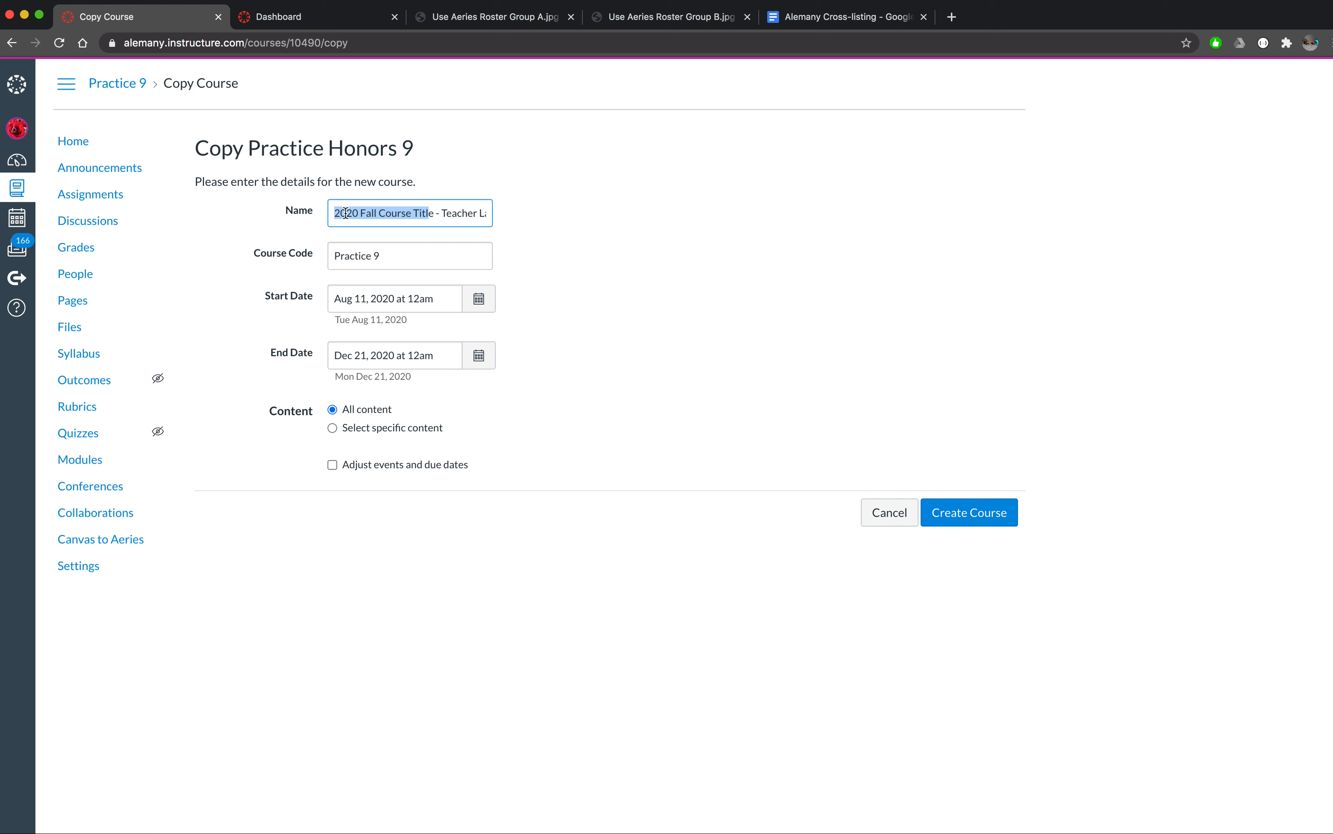
pyautogui.click(379, 212)
pyautogui.moveTo(379, 212); pyautogui.dragTo(433, 212)
pyautogui.write('Hon')
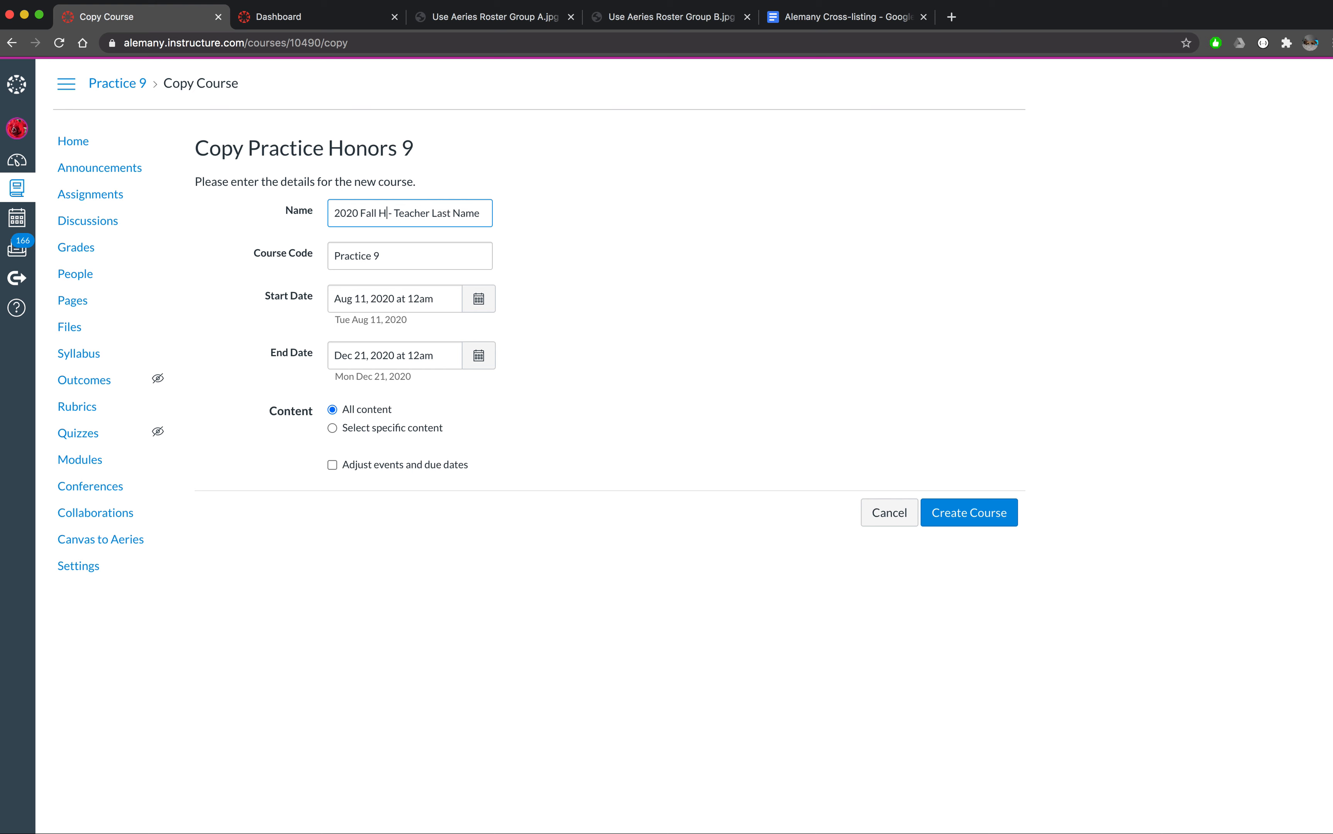
pyautogui.write('ors Eng 9')
# Replace the "Teacher Last Name" placeholder in the new course's name with the teacher's actual last name.
pyautogui.press('Right')
pyautogui.press('Right')
pyautogui.press('Right')
pyautogui.press('BackSpace')
pyautogui.press('BackSpace')
pyautogui.press('BackSpace')
pyautogui.press('BackSpace')
pyautogui.press('BackSpace')
pyautogui.press('BackSpace')
pyautogui.press('BackSpace')
pyautogui.press('BackSpace')
pyautogui.press('BackSpace')
pyautogui.press('BackSpace')
pyautogui.press('BackSpace')
pyautogui.press('BackSpace')
pyautogui.press('BackSpace')
pyautogui.write('Cha')
# Copy the completed course name into the Course Code so that both match.
pyautogui.tripleClick(393, 213)
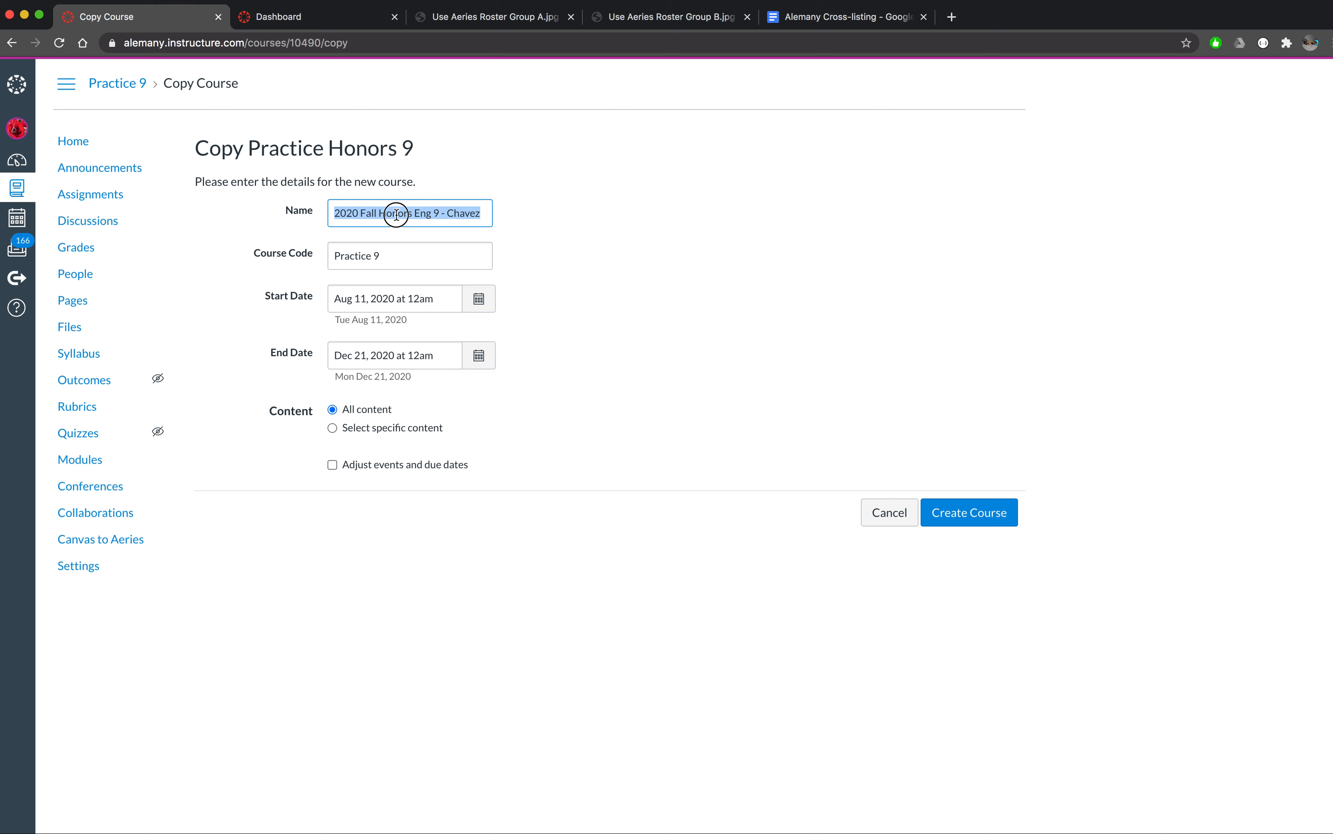
pyautogui.click(382, 247)
pyautogui.tripleClick(382, 247)
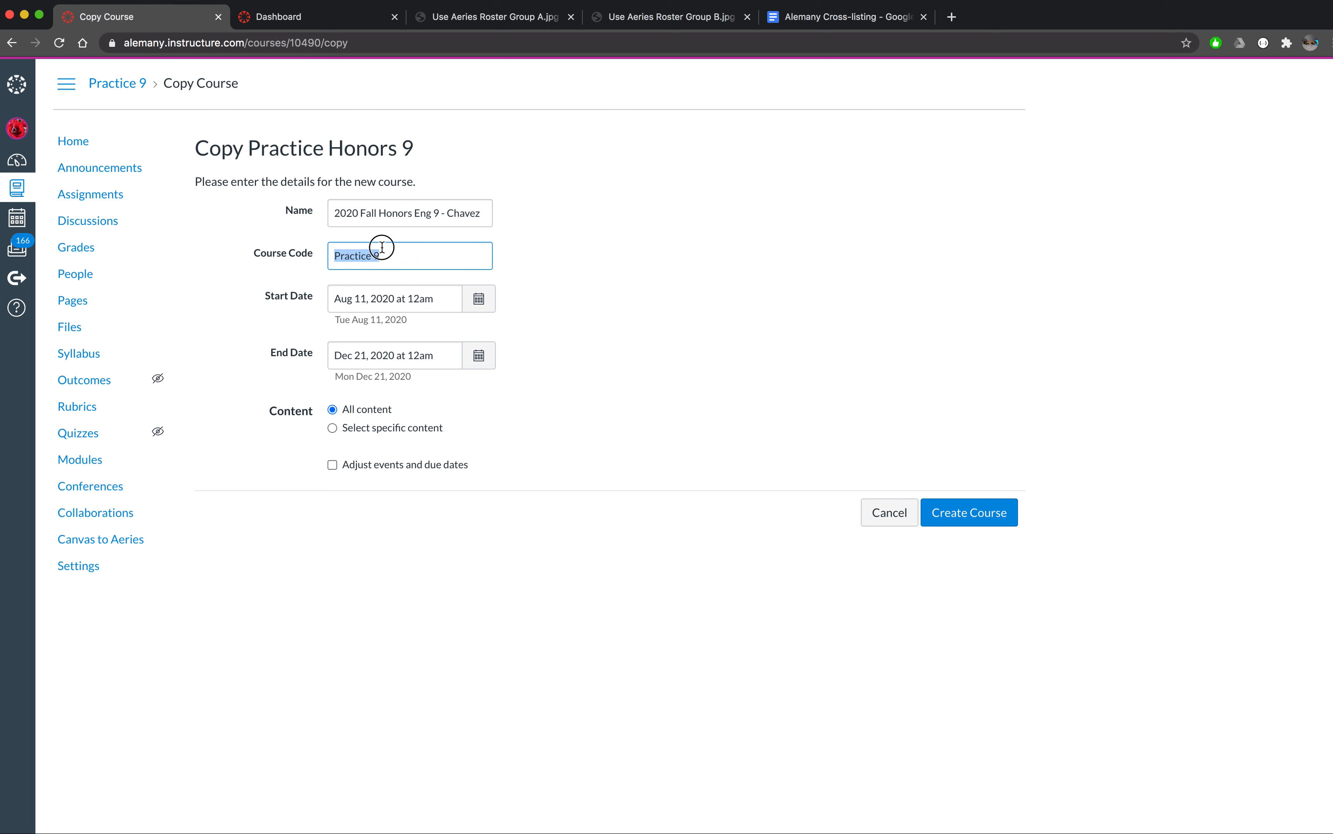
pyautogui.press('super+v')
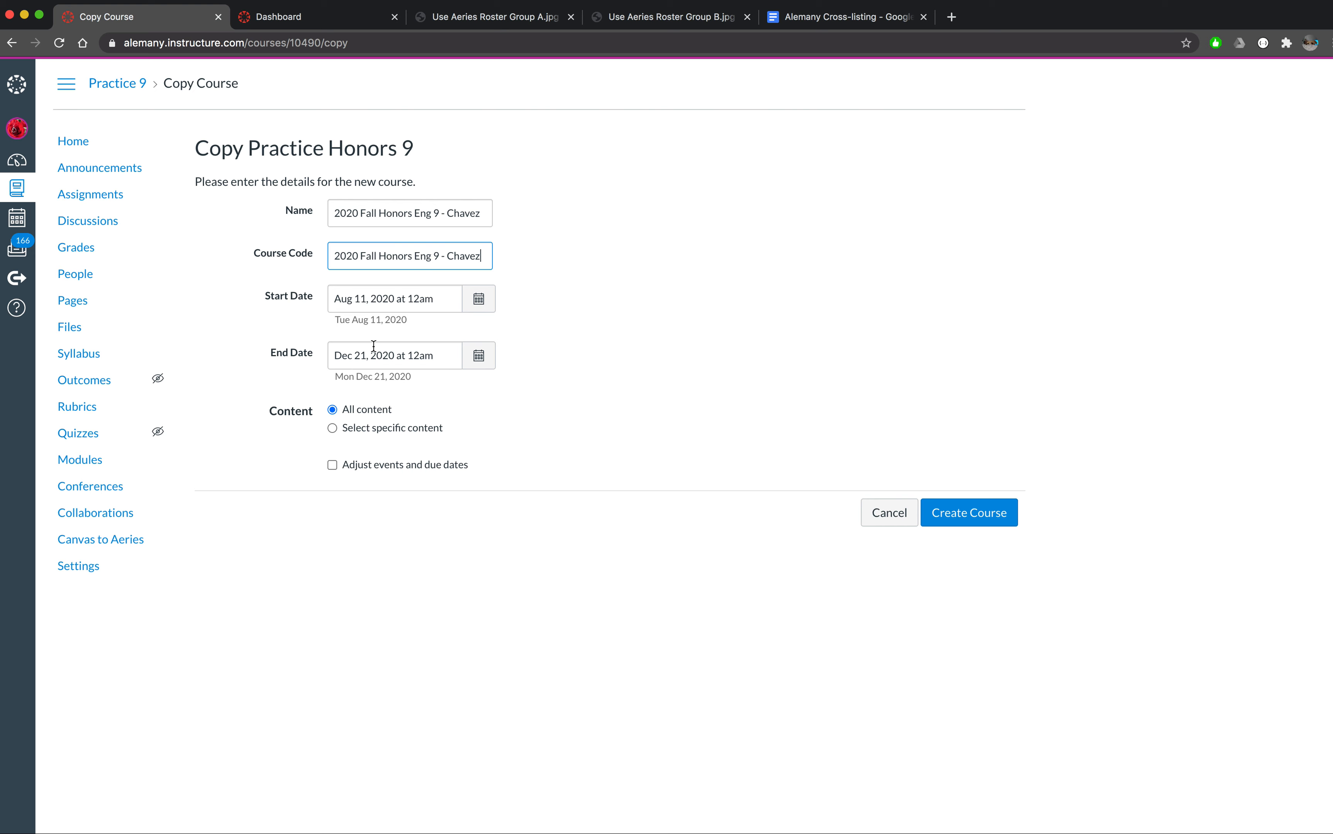
pyautogui.click(365, 218)
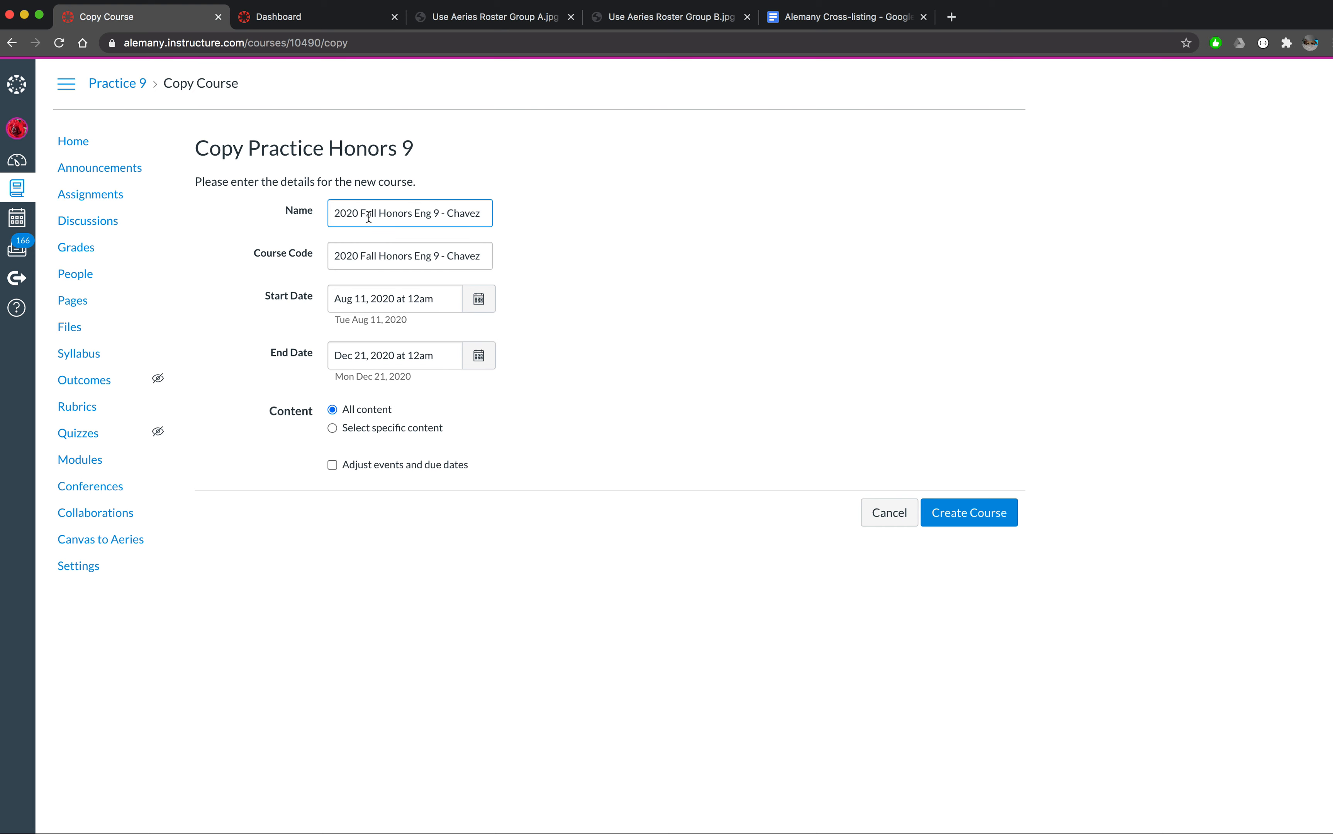
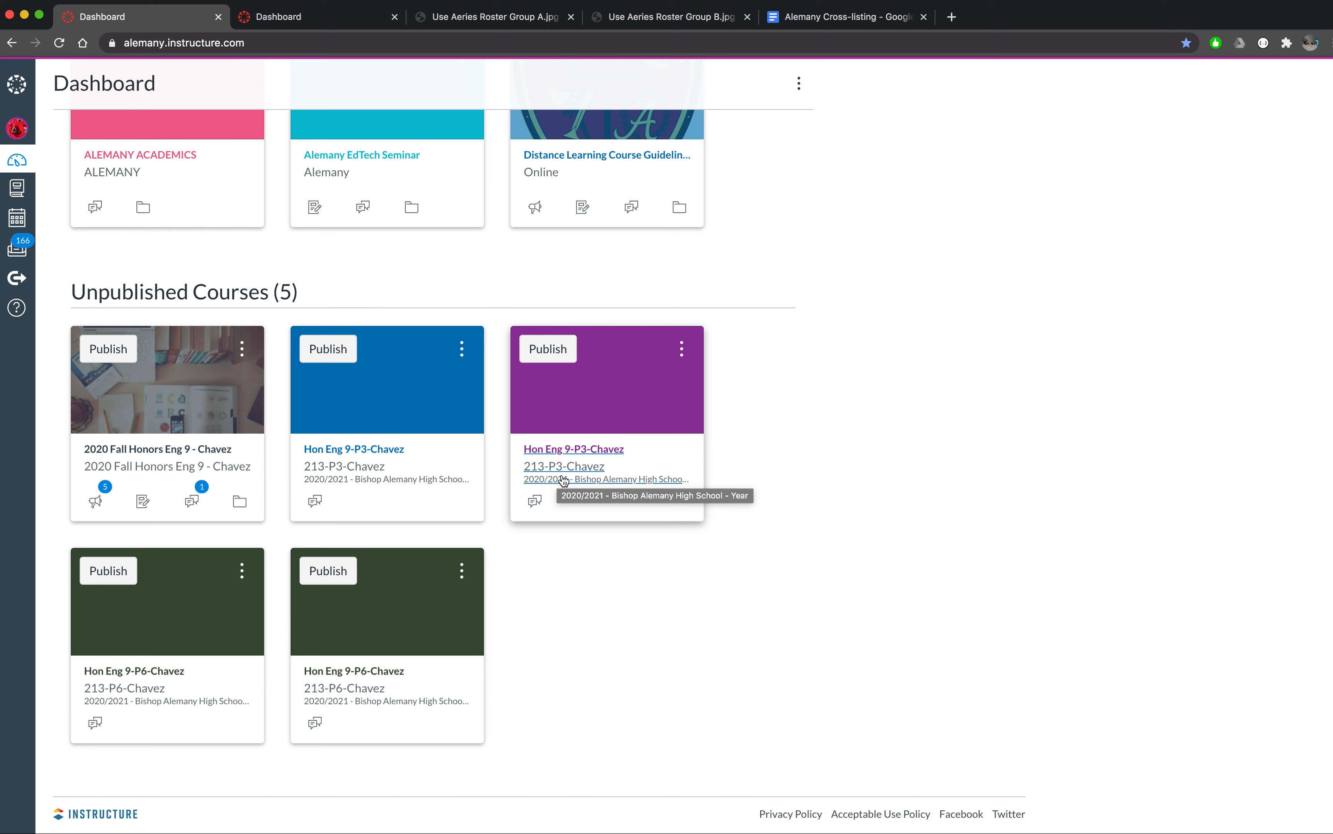
# Review the naming example and step 4 on editing section names in the Alemany Cross-listing document.
pyautogui.click(830, 19)
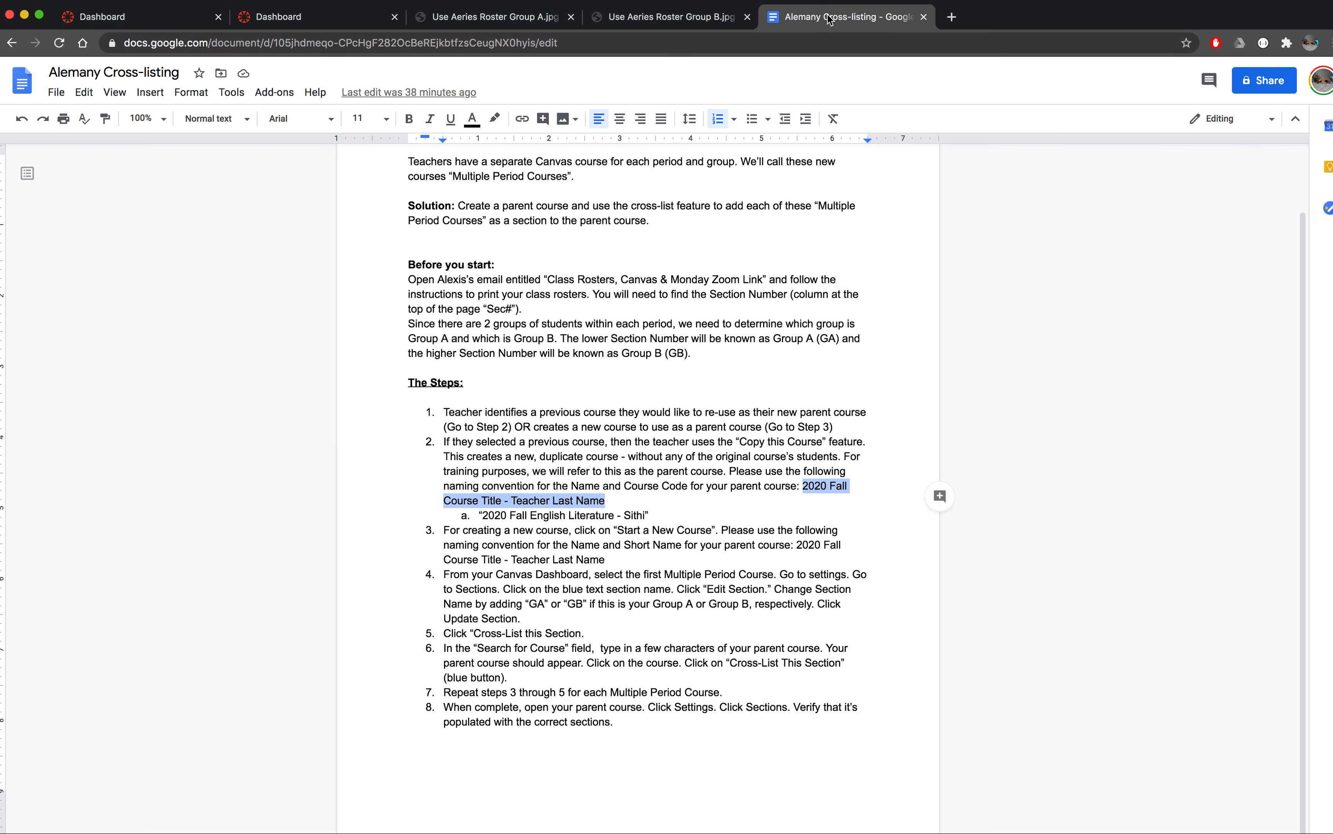
pyautogui.click(569, 515)
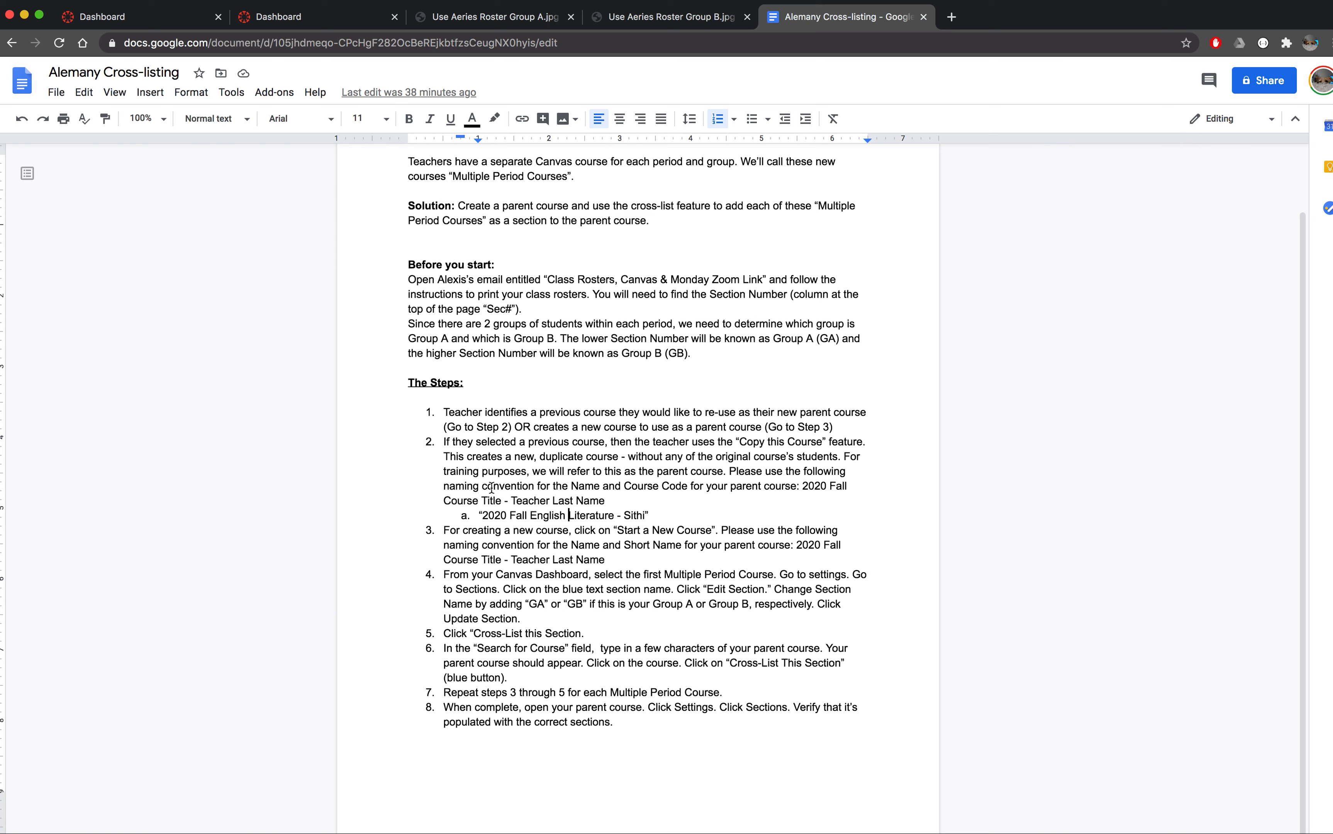
pyautogui.click(445, 575)
pyautogui.moveTo(445, 575); pyautogui.dragTo(616, 613)
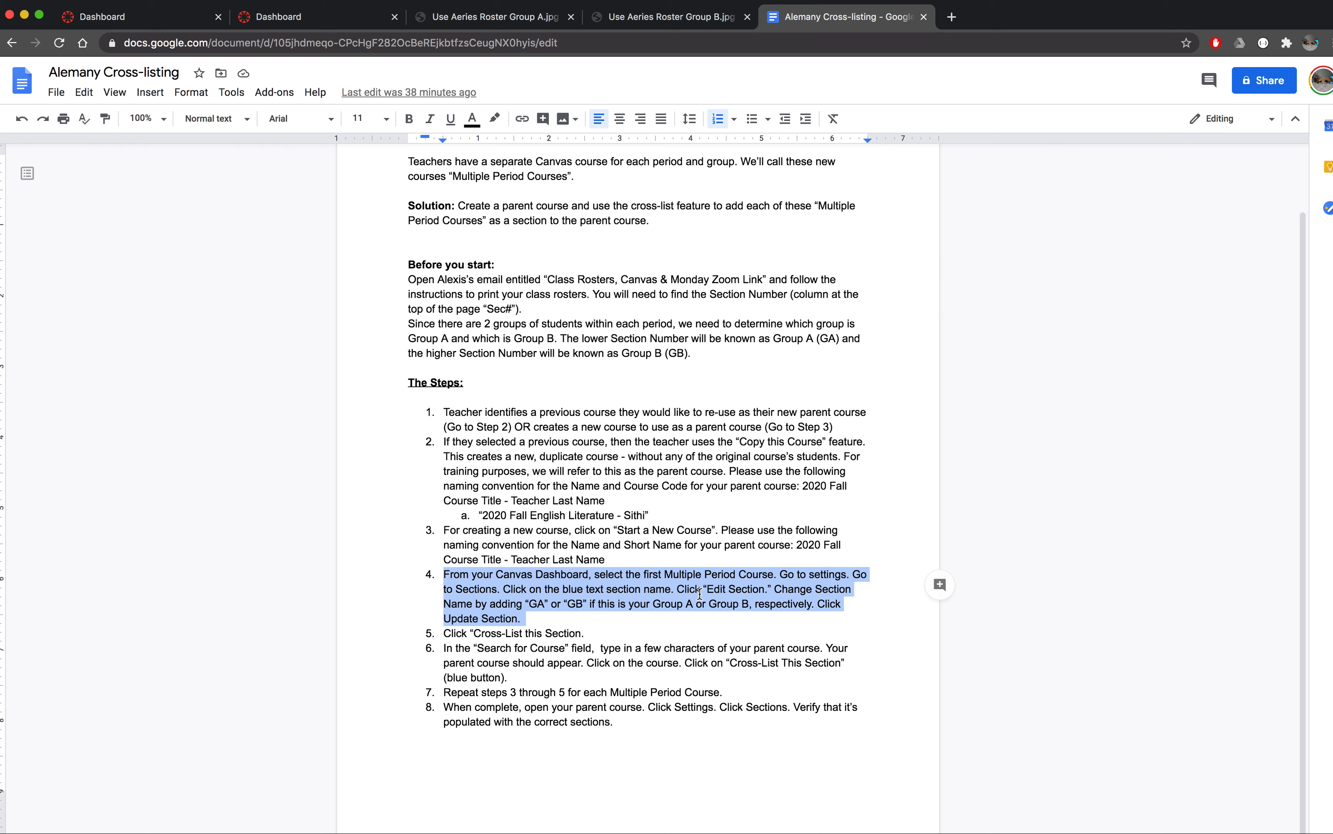
pyautogui.click(773, 586)
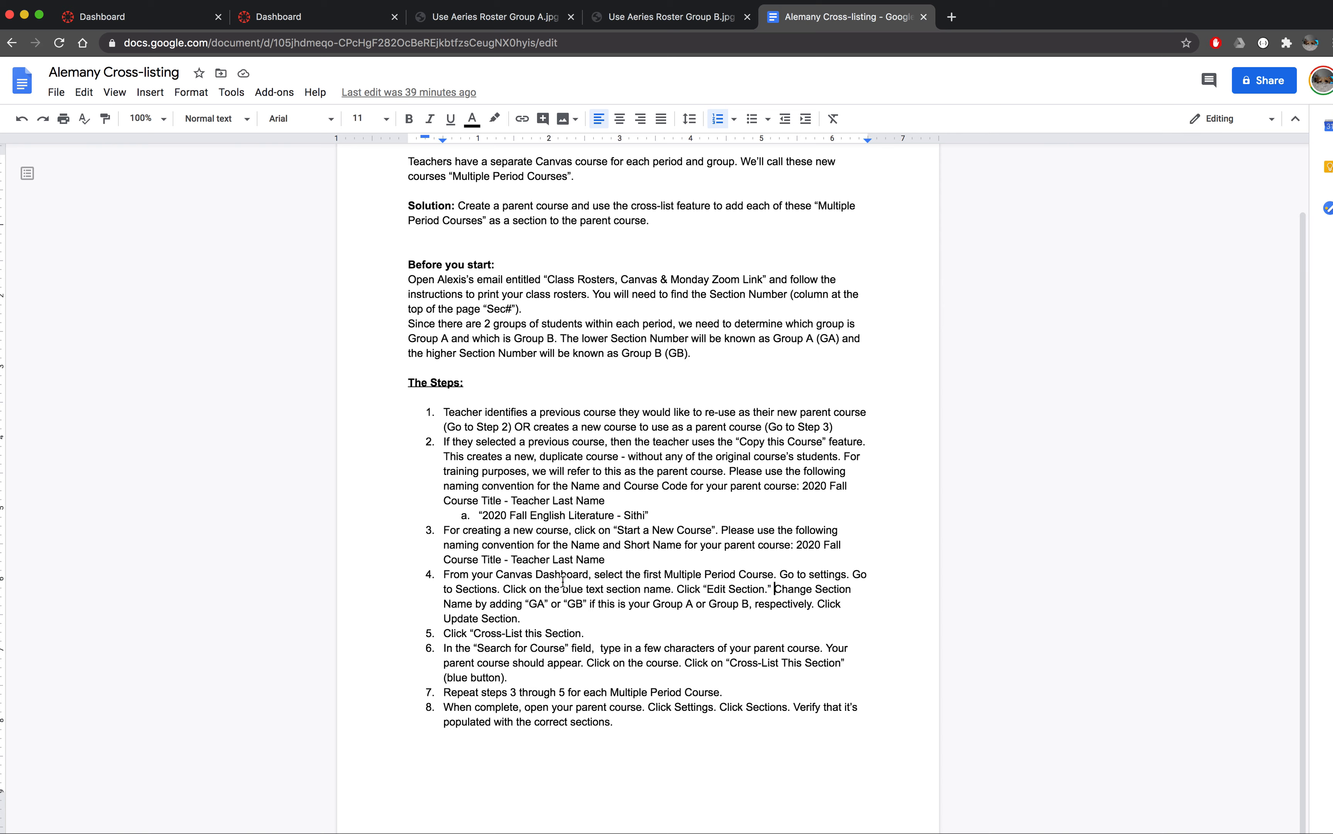
# Check the section's SIS ID in the settings of the first Hon Eng 9 Period 3 course, and return to the course home page.
pyautogui.click(136, 27)
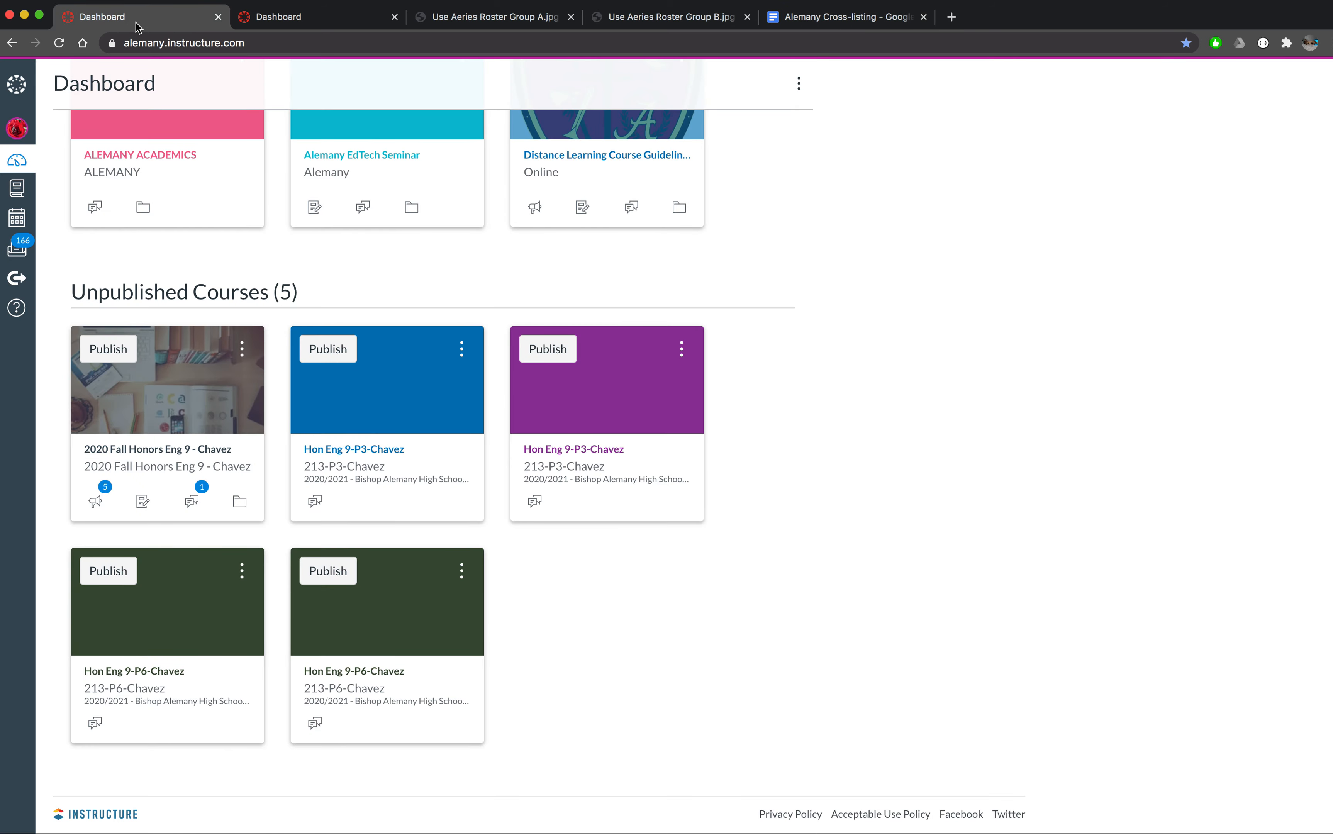
pyautogui.click(387, 452)
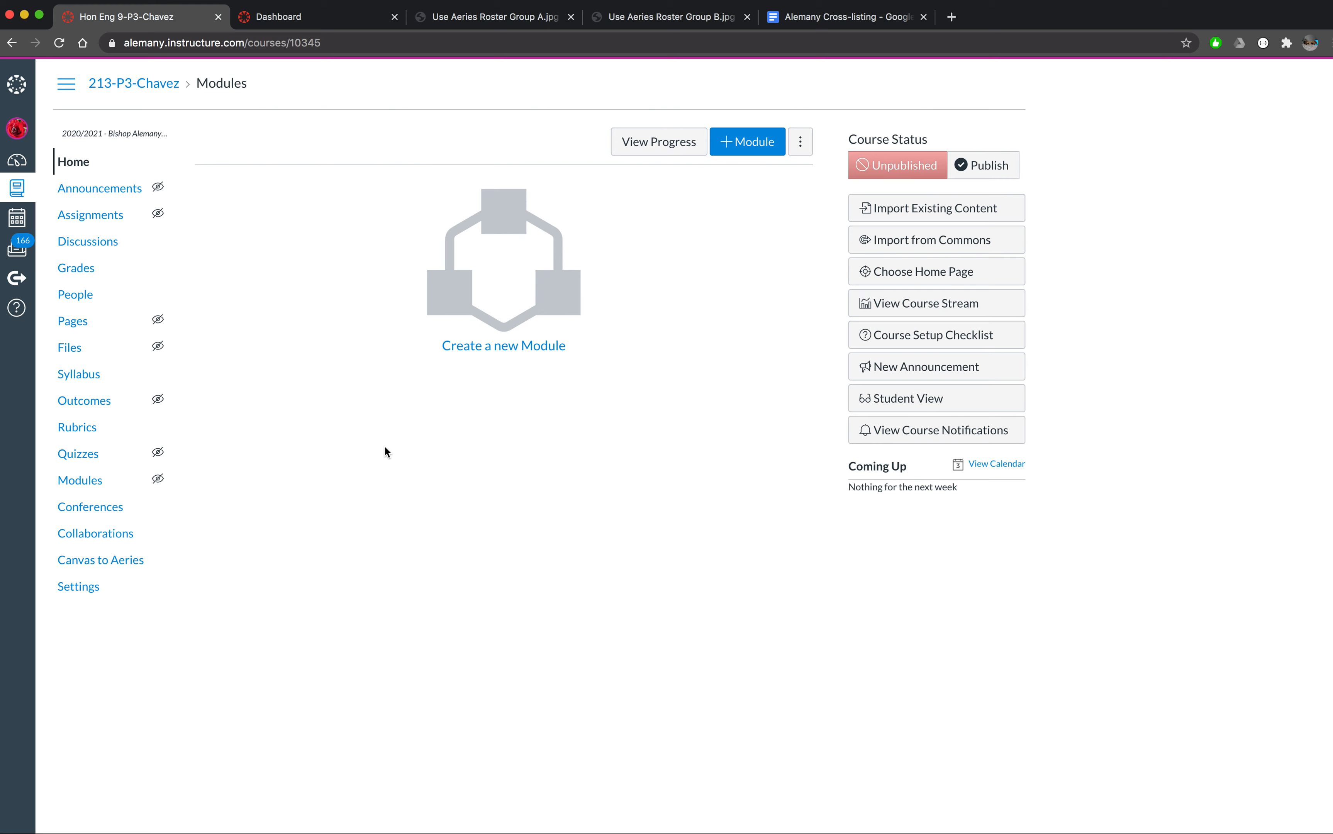
pyautogui.click(92, 587)
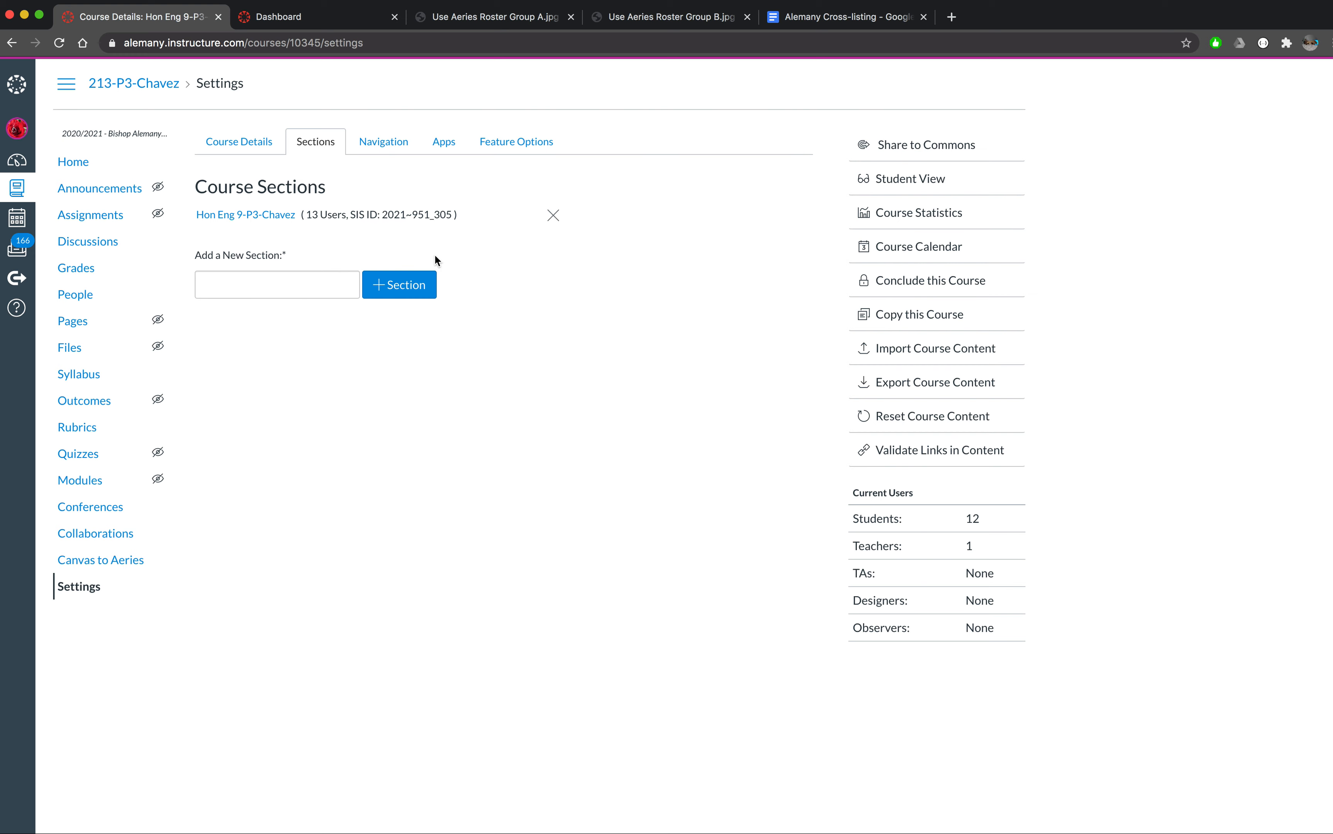
pyautogui.moveTo(434, 214); pyautogui.dragTo(456, 224)
pyautogui.press('super+bracketleft')
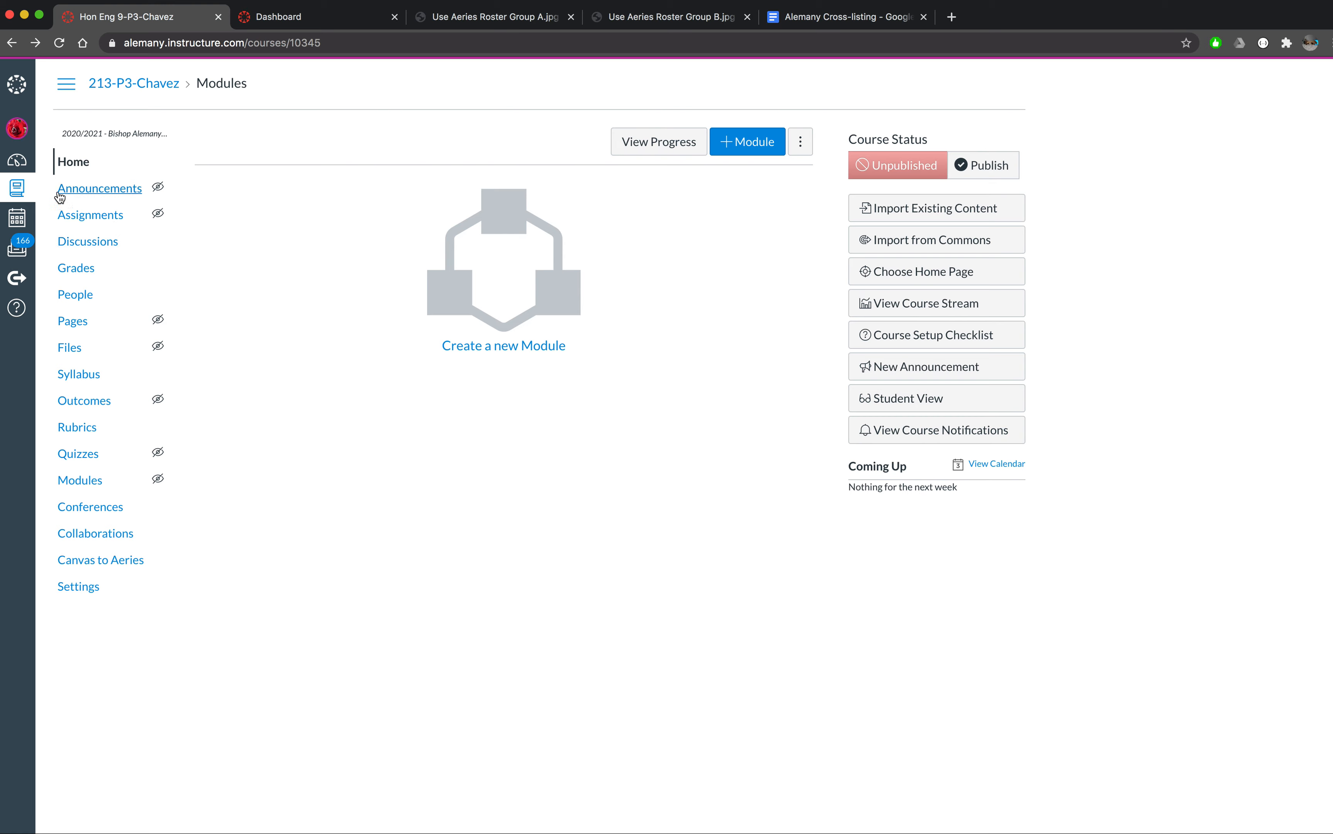
# Check the section's SIS ID in the settings of the second Hon Eng 9 Period 3 course.
pyautogui.click(16, 160)
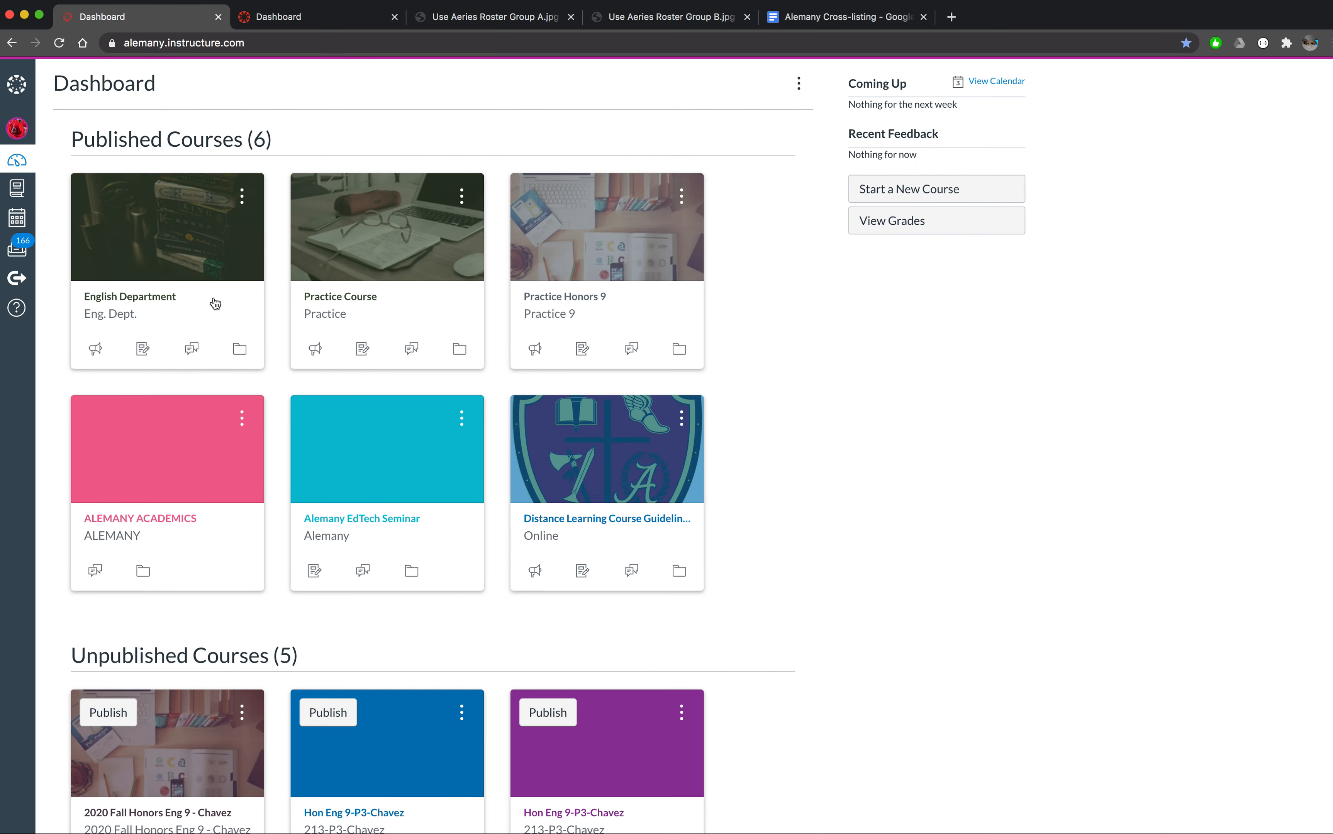
pyautogui.scroll(-4, 436, 684)
pyautogui.click(586, 620)
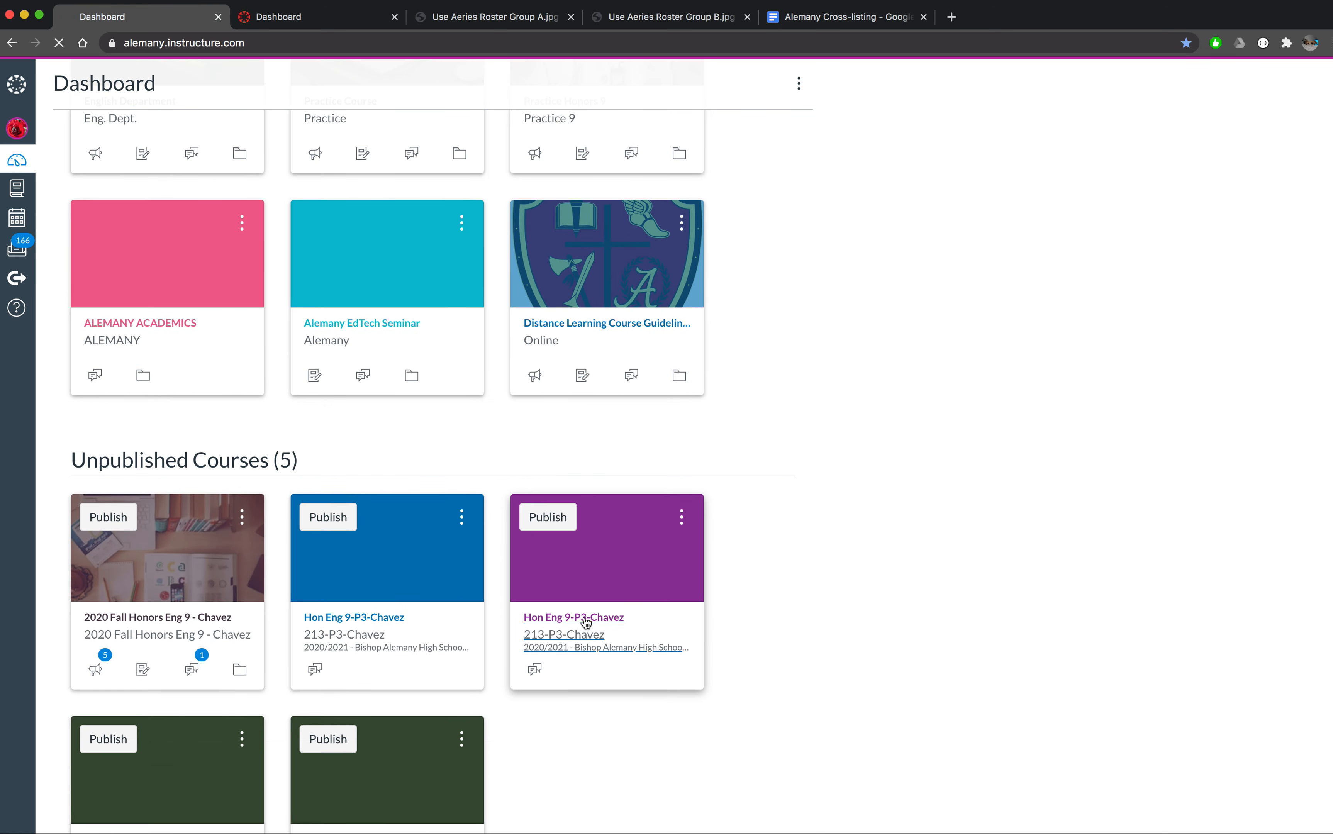
pyautogui.click(84, 589)
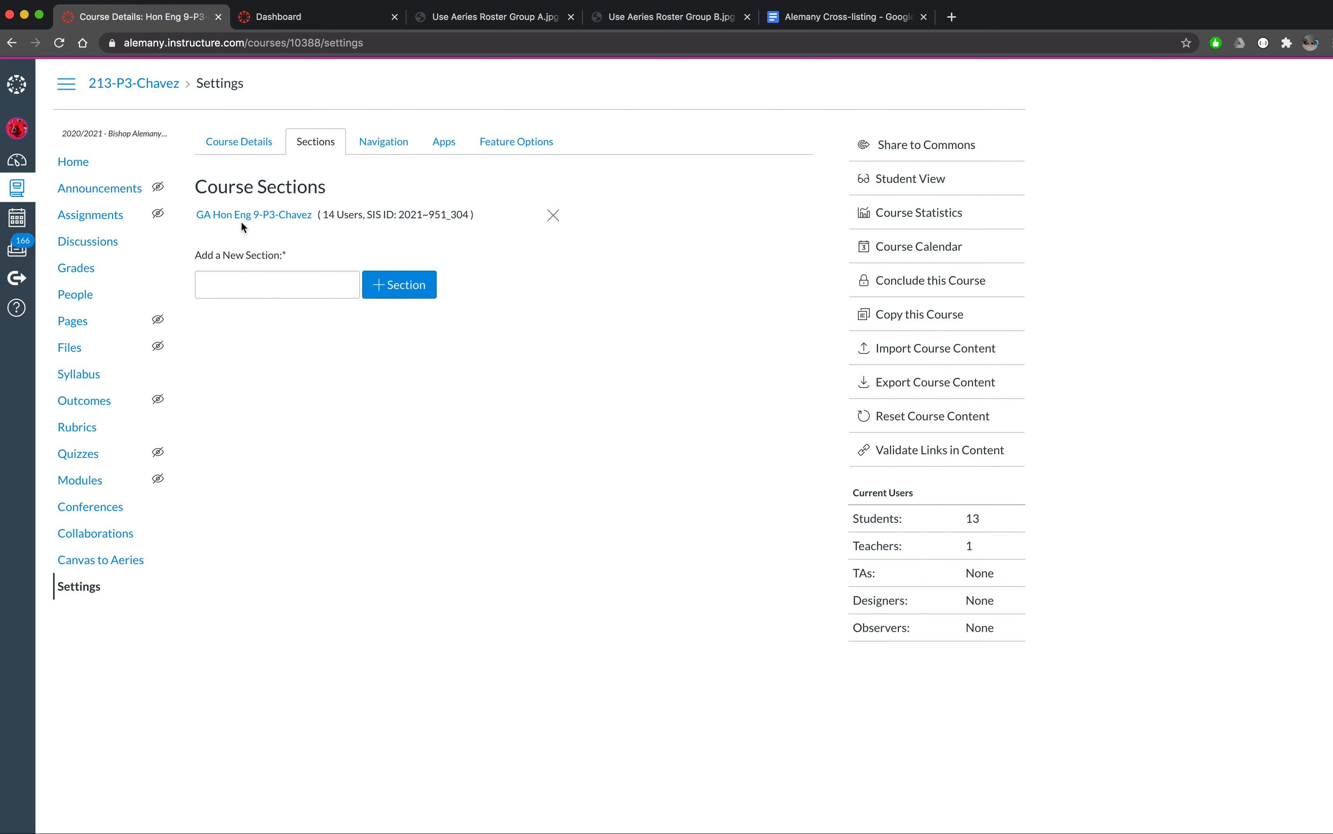
# Open this section for editing, check the "GA" prefix in its name, and update the section.
pyautogui.click(253, 216)
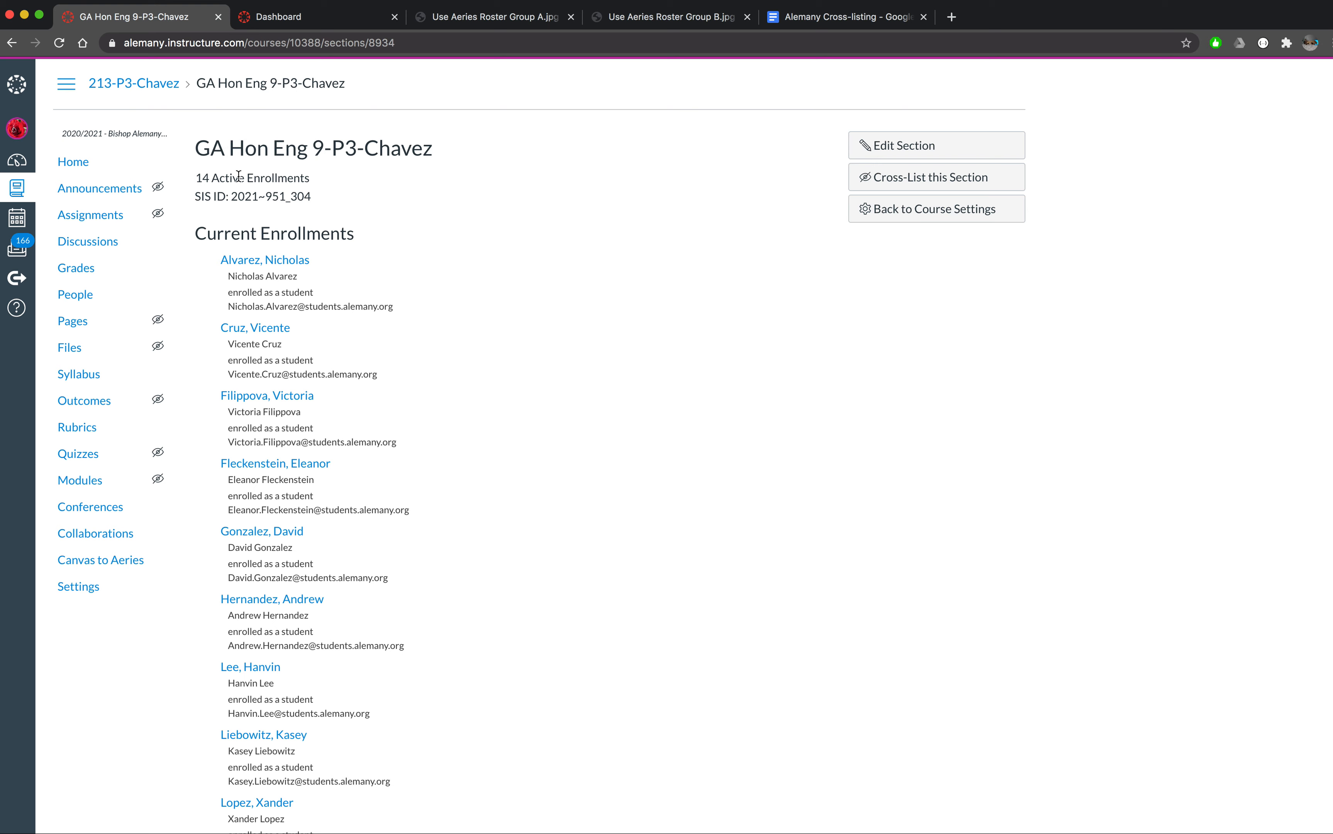
pyautogui.click(938, 146)
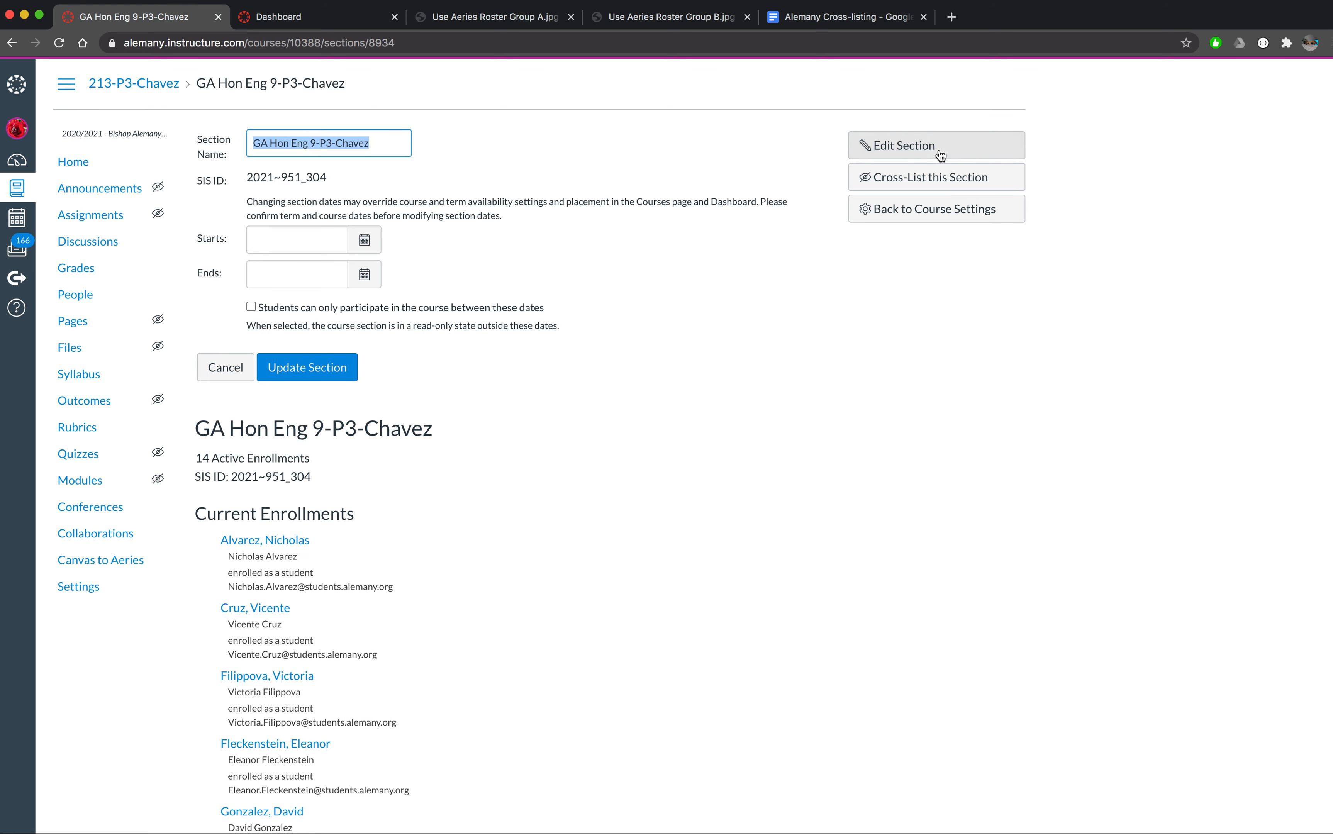
pyautogui.click(275, 144)
pyautogui.moveTo(269, 148); pyautogui.dragTo(244, 141)
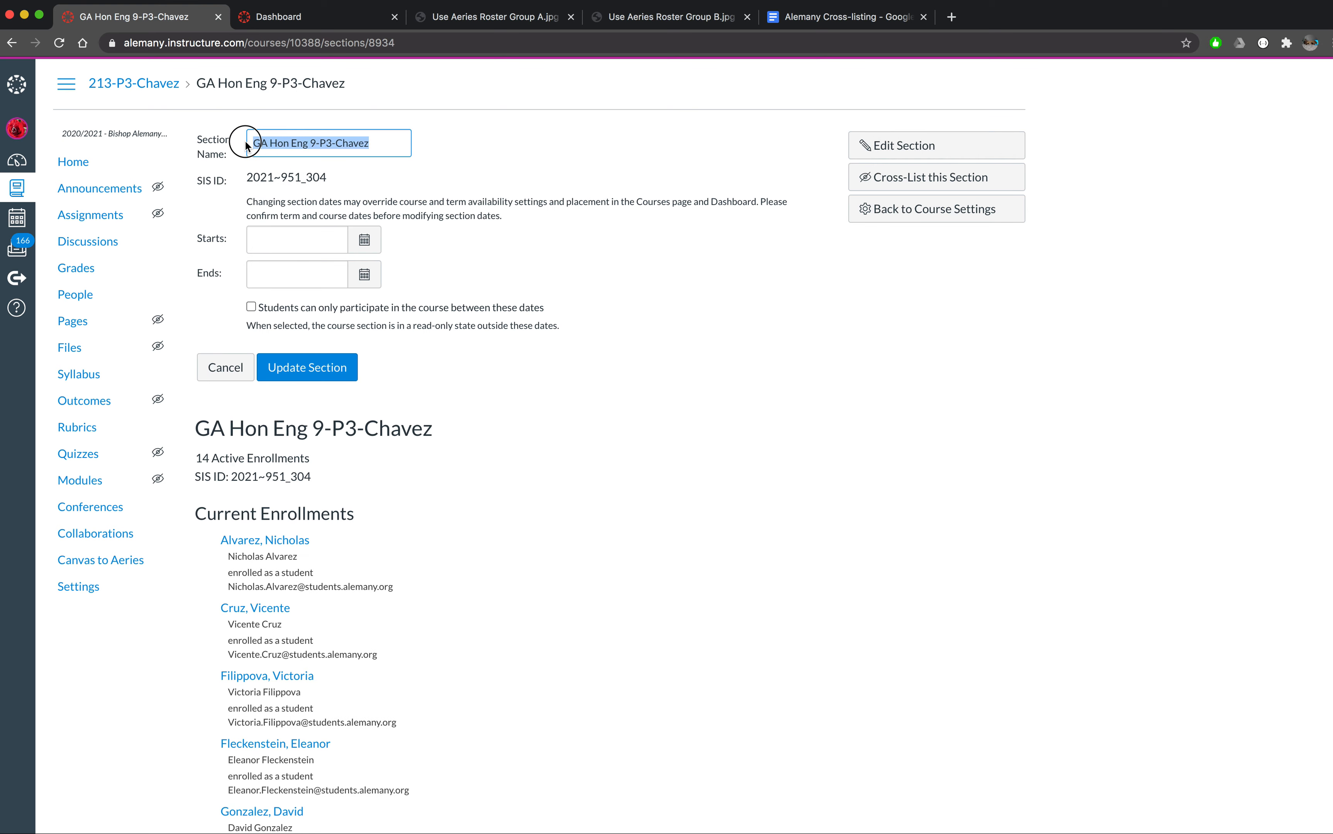
pyautogui.click(260, 141)
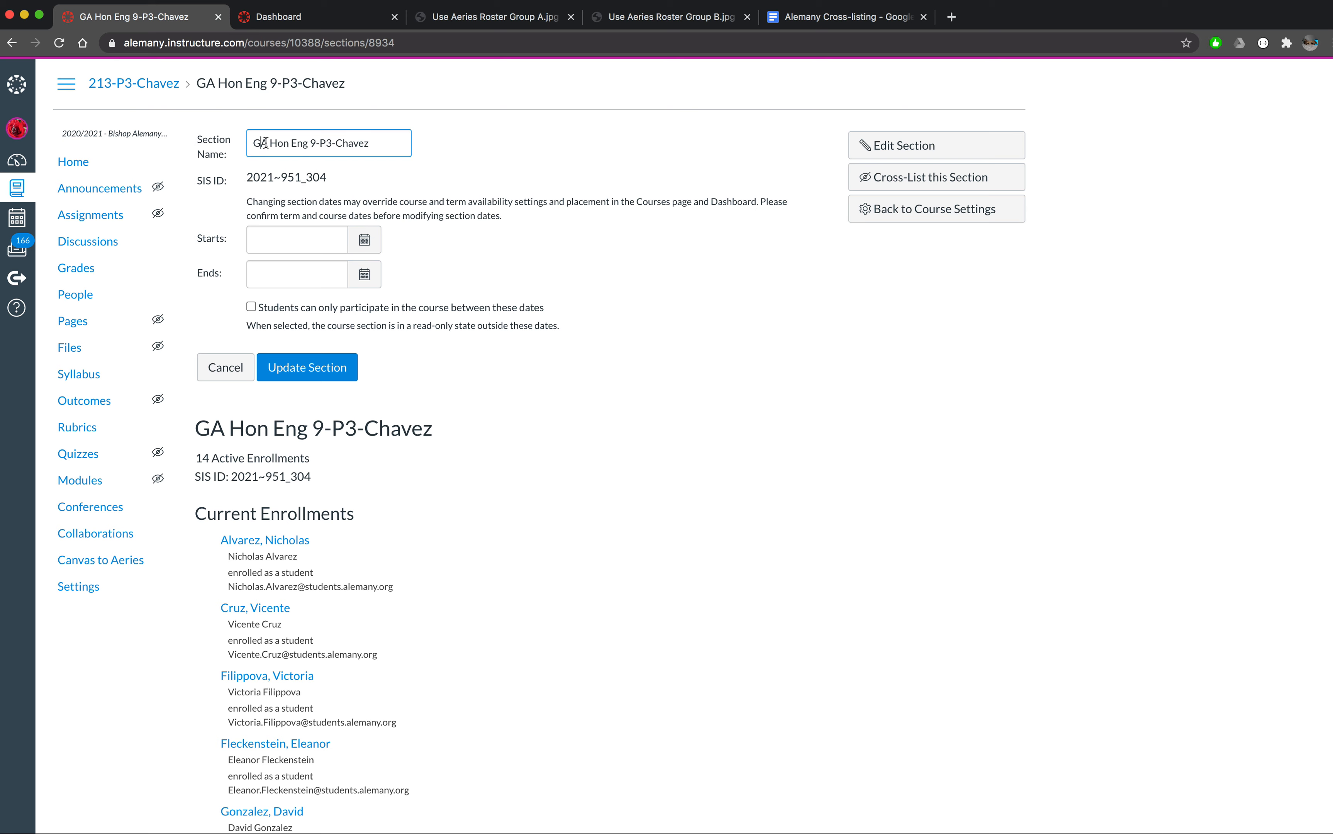
pyautogui.moveTo(268, 142); pyautogui.dragTo(260, 143)
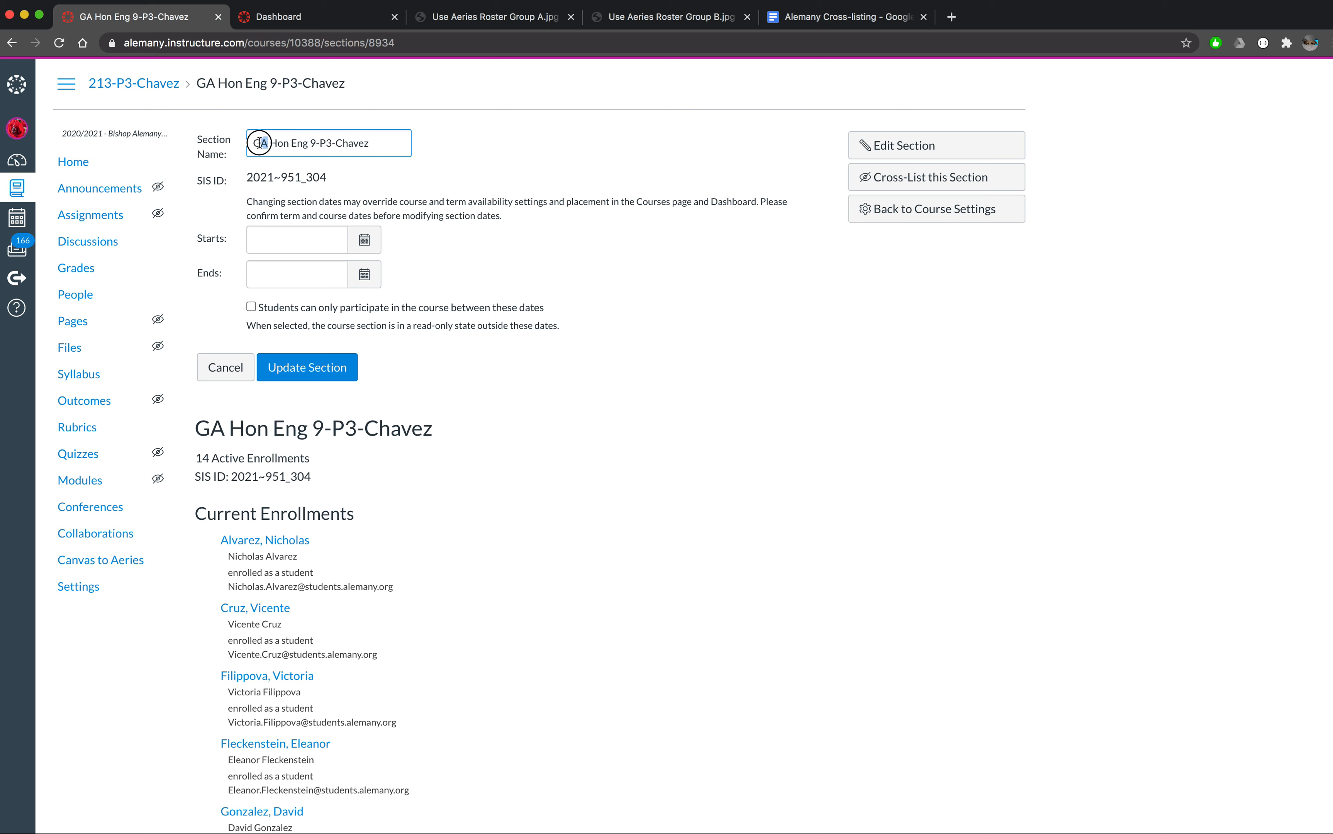
pyautogui.click(338, 371)
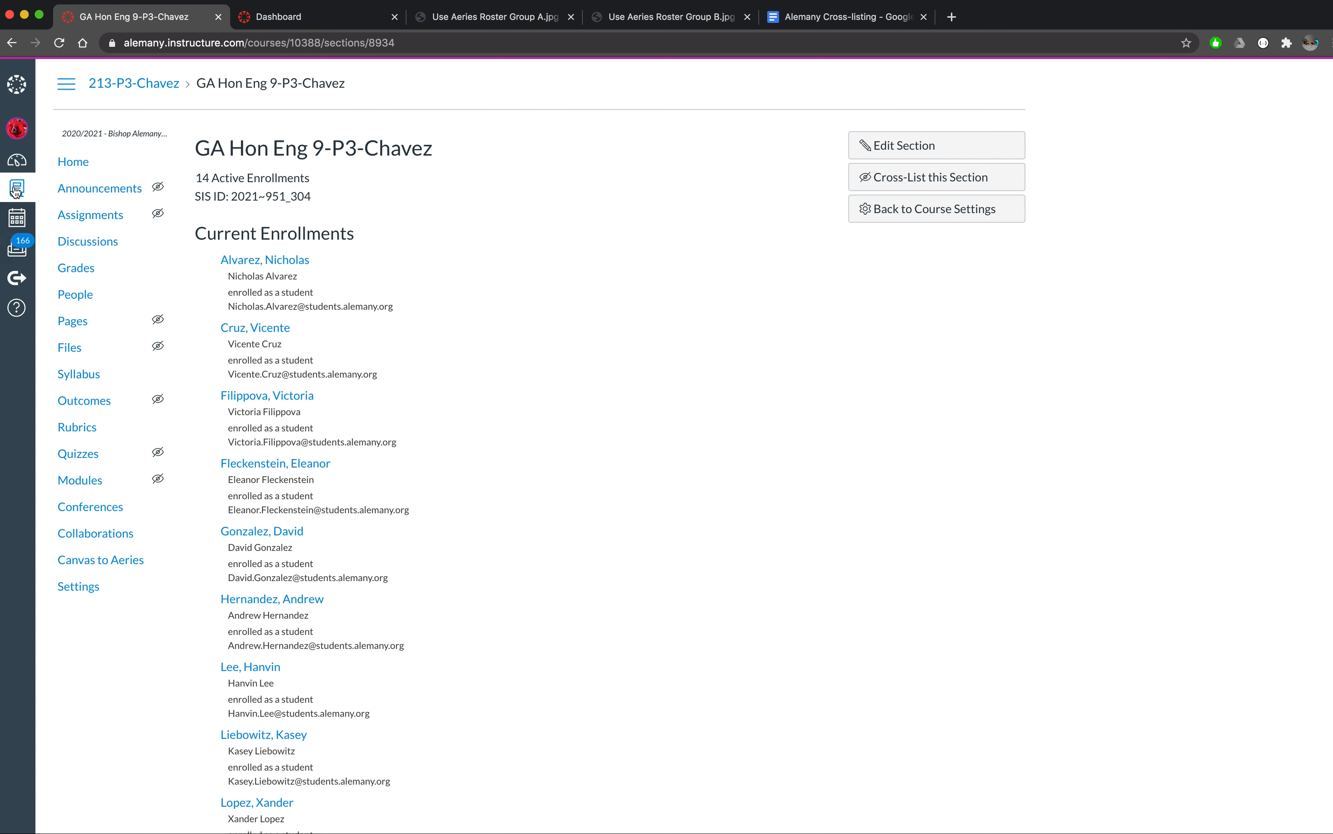
# Add the prefix "GB" to the section name of the first Hon Eng 9 Period 3 course and update the section.
pyautogui.click(16, 162)
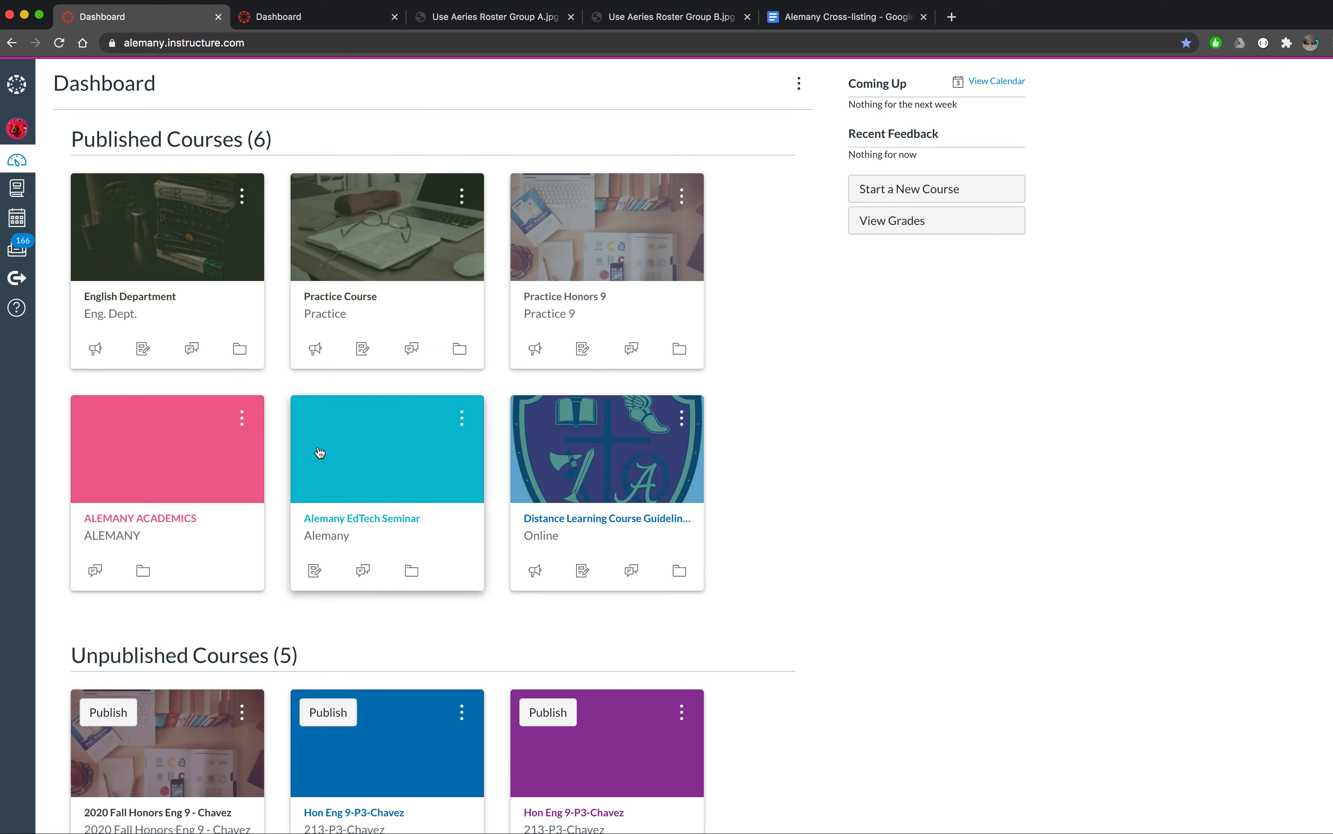
pyautogui.scroll(-5, 318, 453)
pyautogui.click(563, 465)
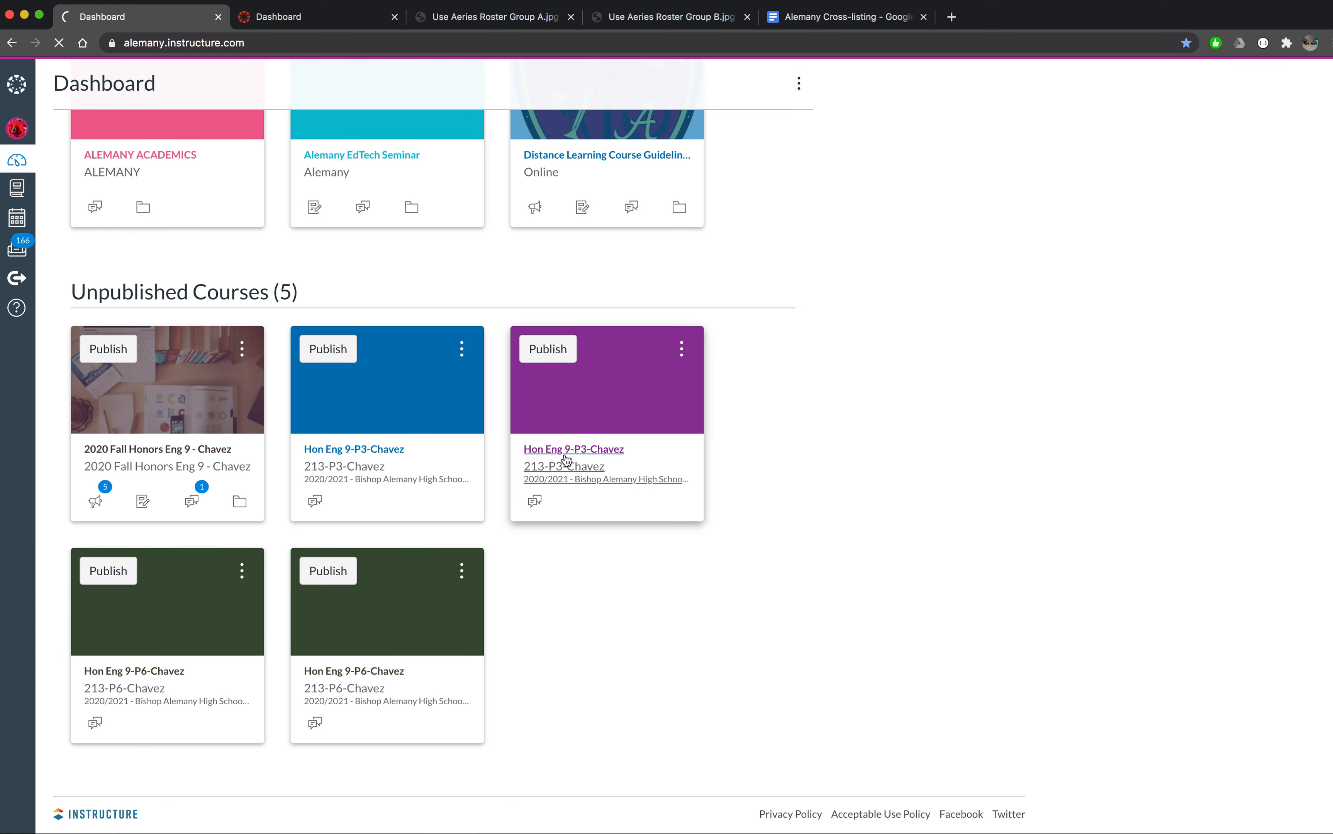
pyautogui.press('super+bracketleft')
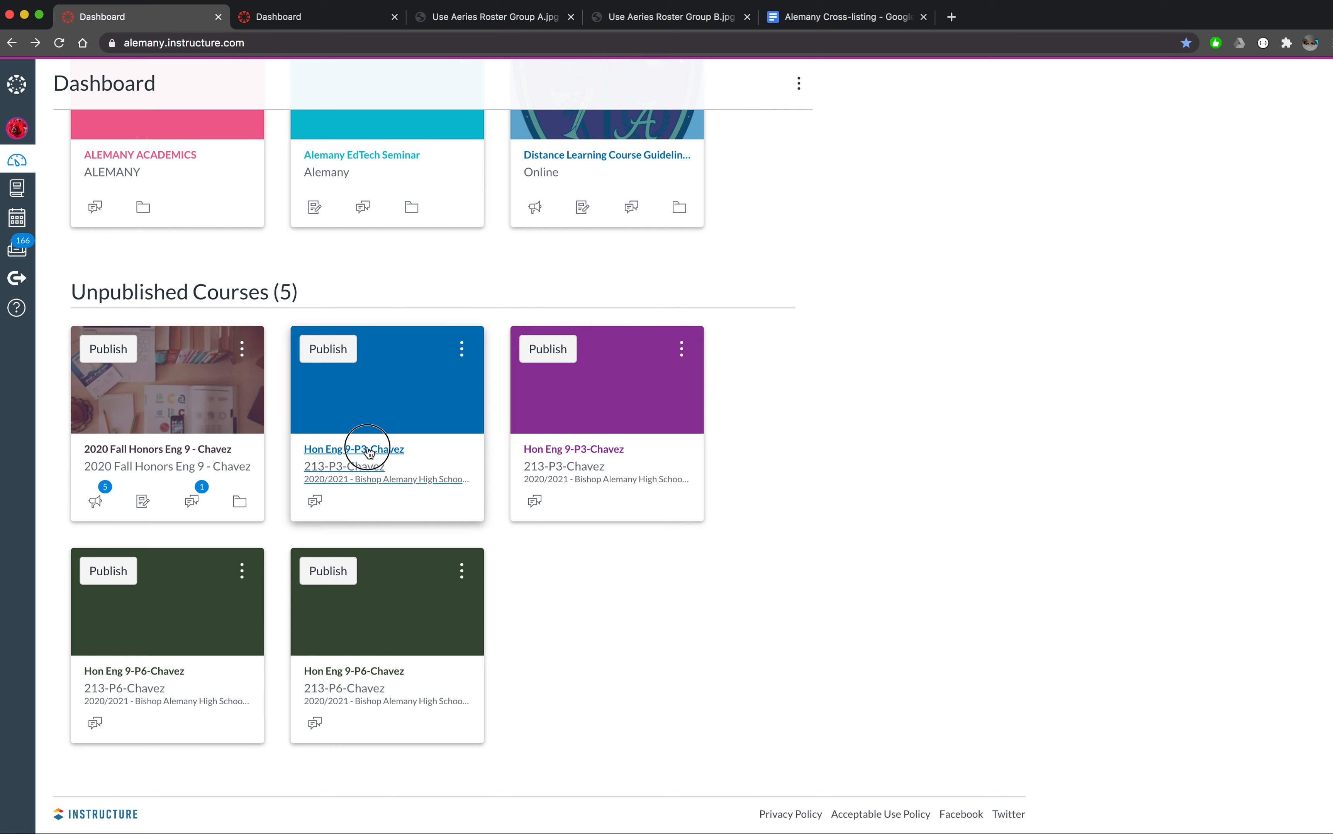
pyautogui.click(367, 450)
pyautogui.click(84, 585)
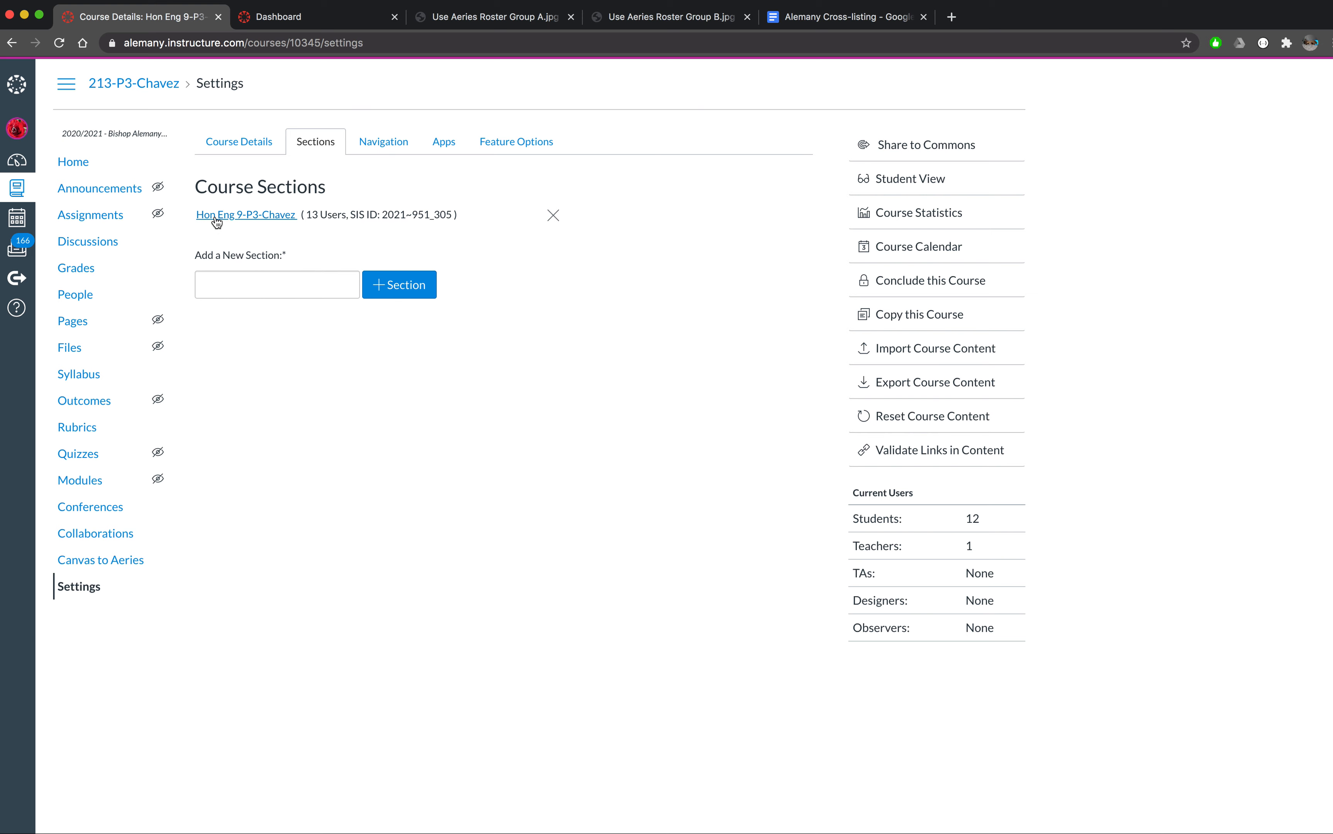
pyautogui.click(266, 219)
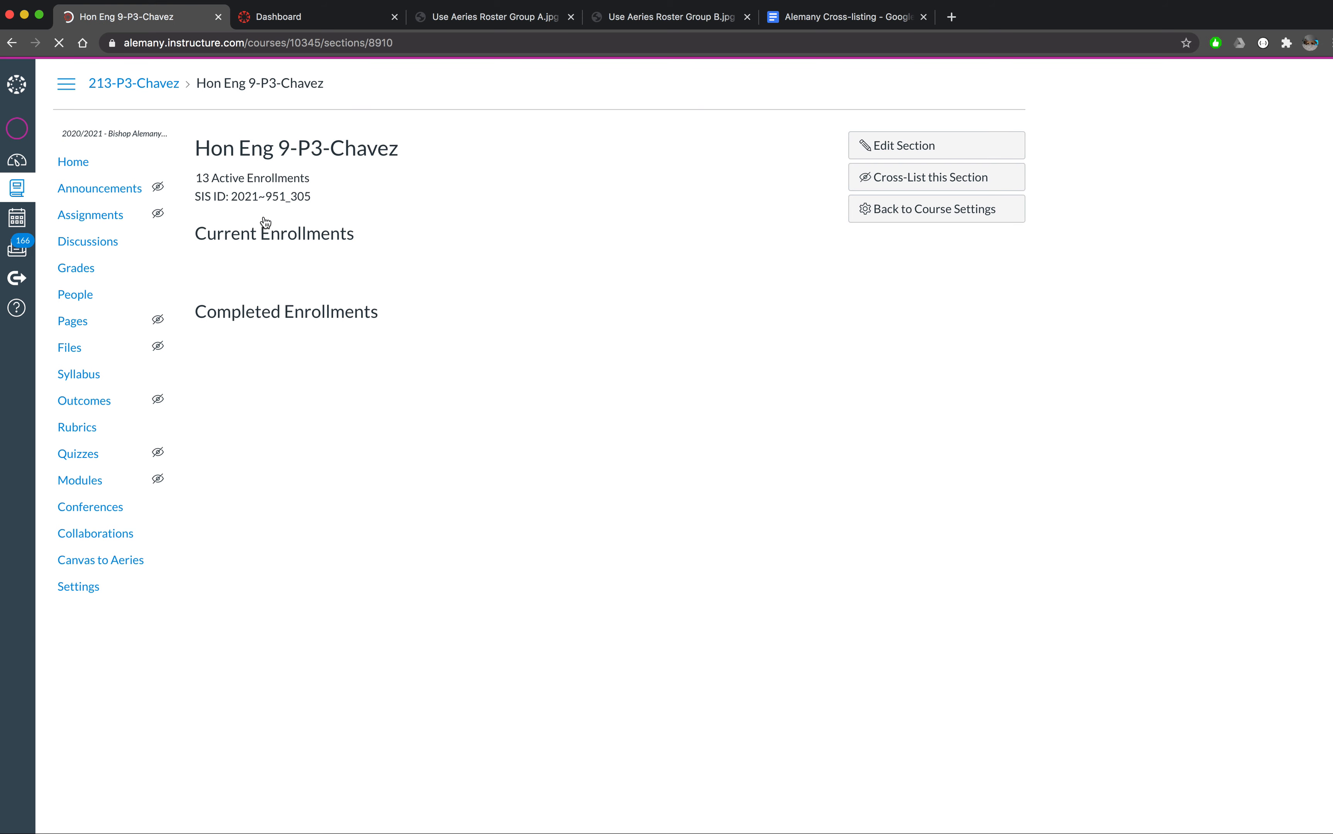
pyautogui.click(921, 147)
pyautogui.press('Left')
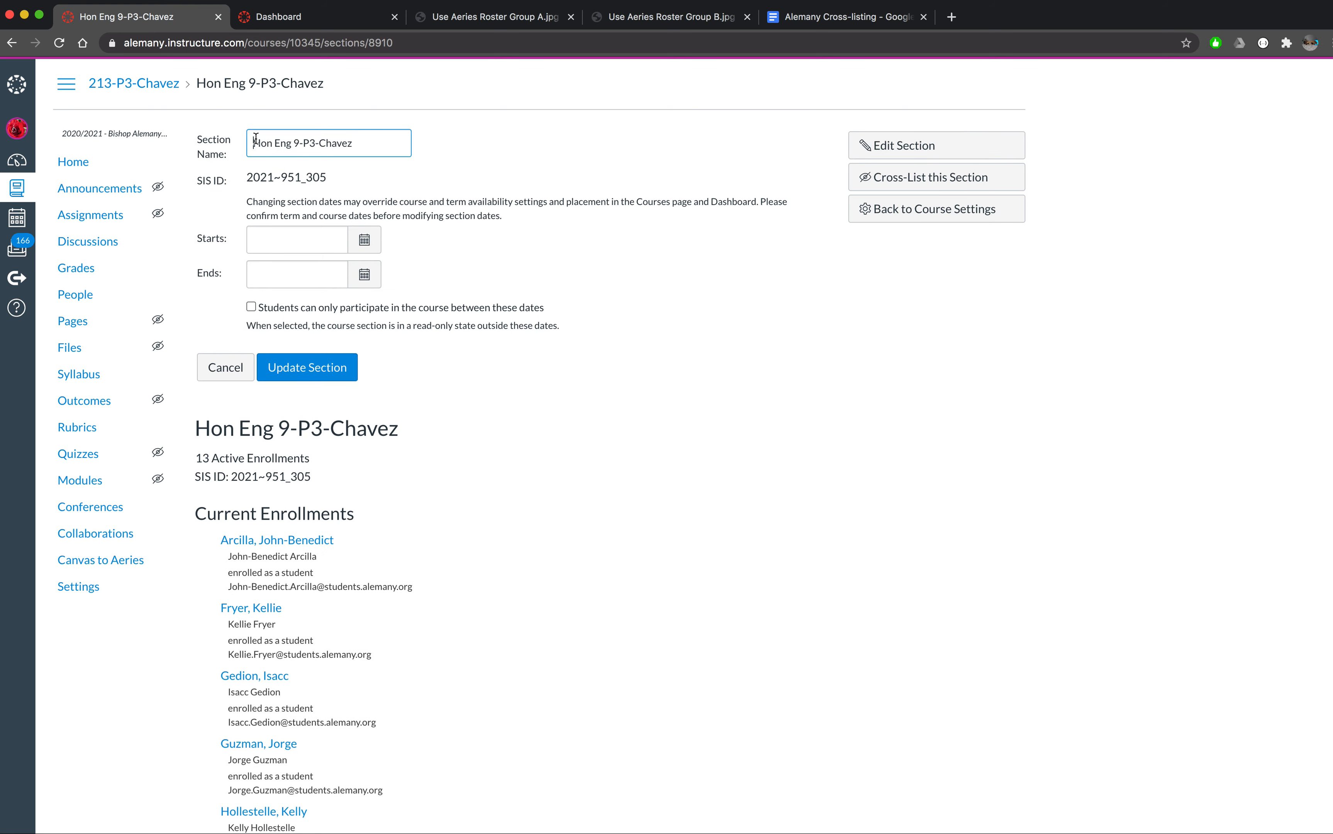
pyautogui.write('GB')
pyautogui.click(319, 382)
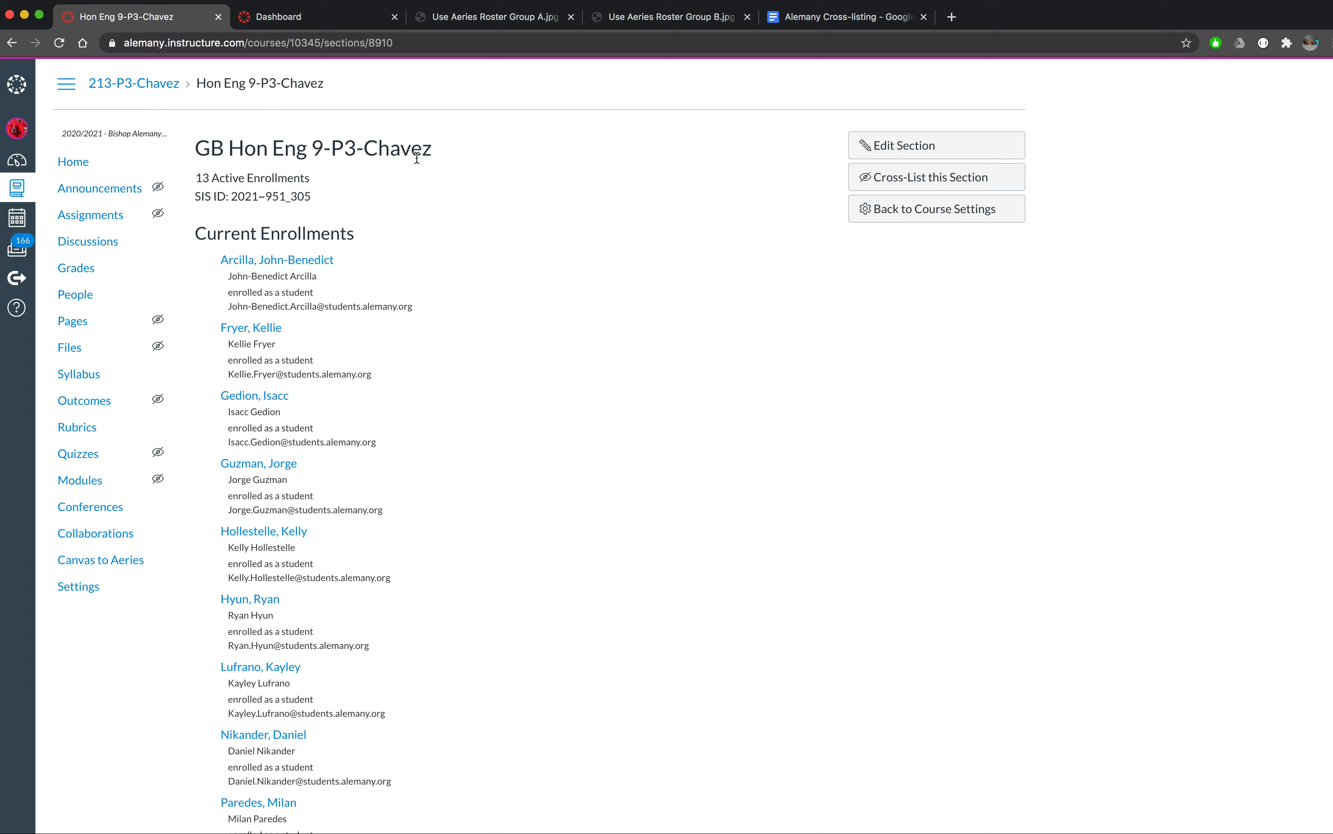
# Cross-list the GB Hon Eng 9 Period 3 section into the teacher's 2020 Fall Honors Eng 9 course.
pyautogui.click(899, 188)
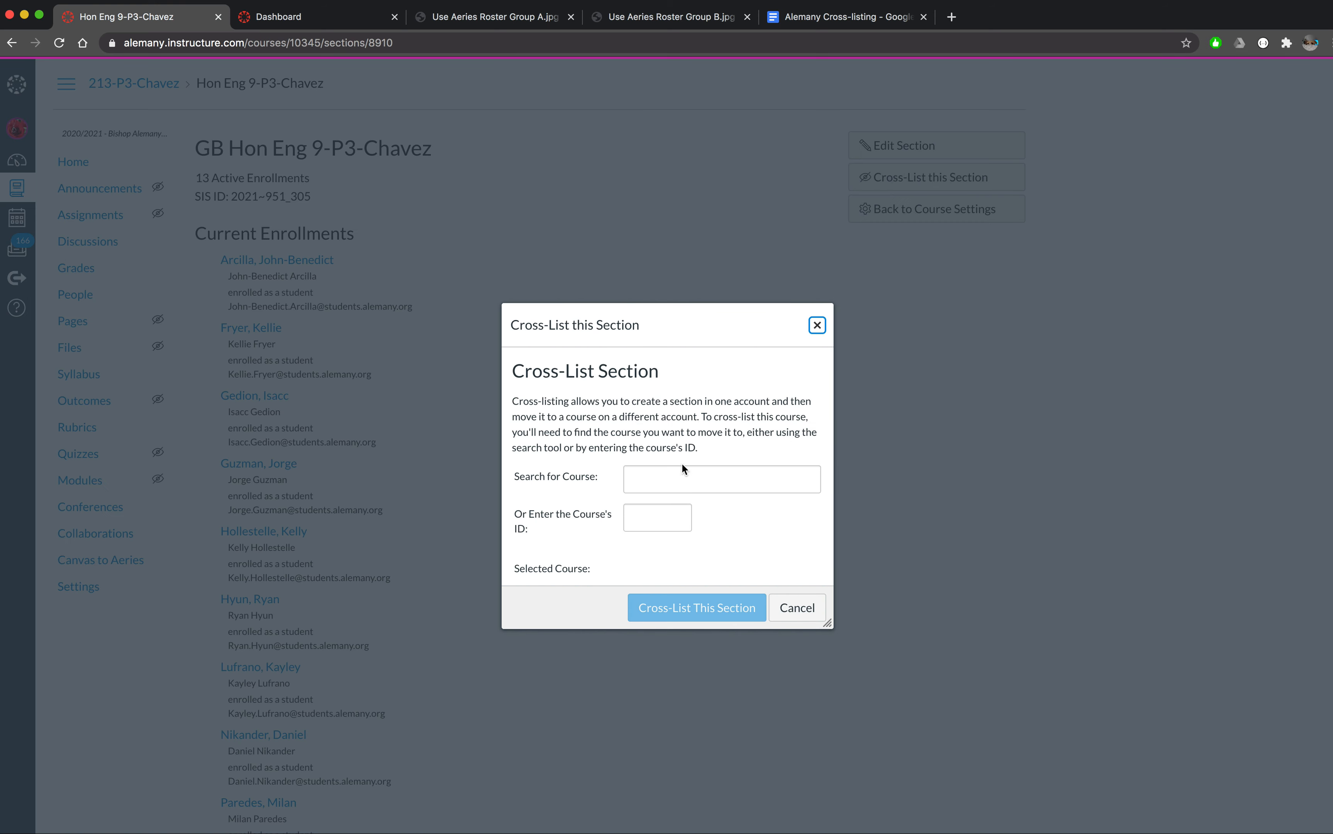
pyautogui.click(677, 474)
pyautogui.write('20')
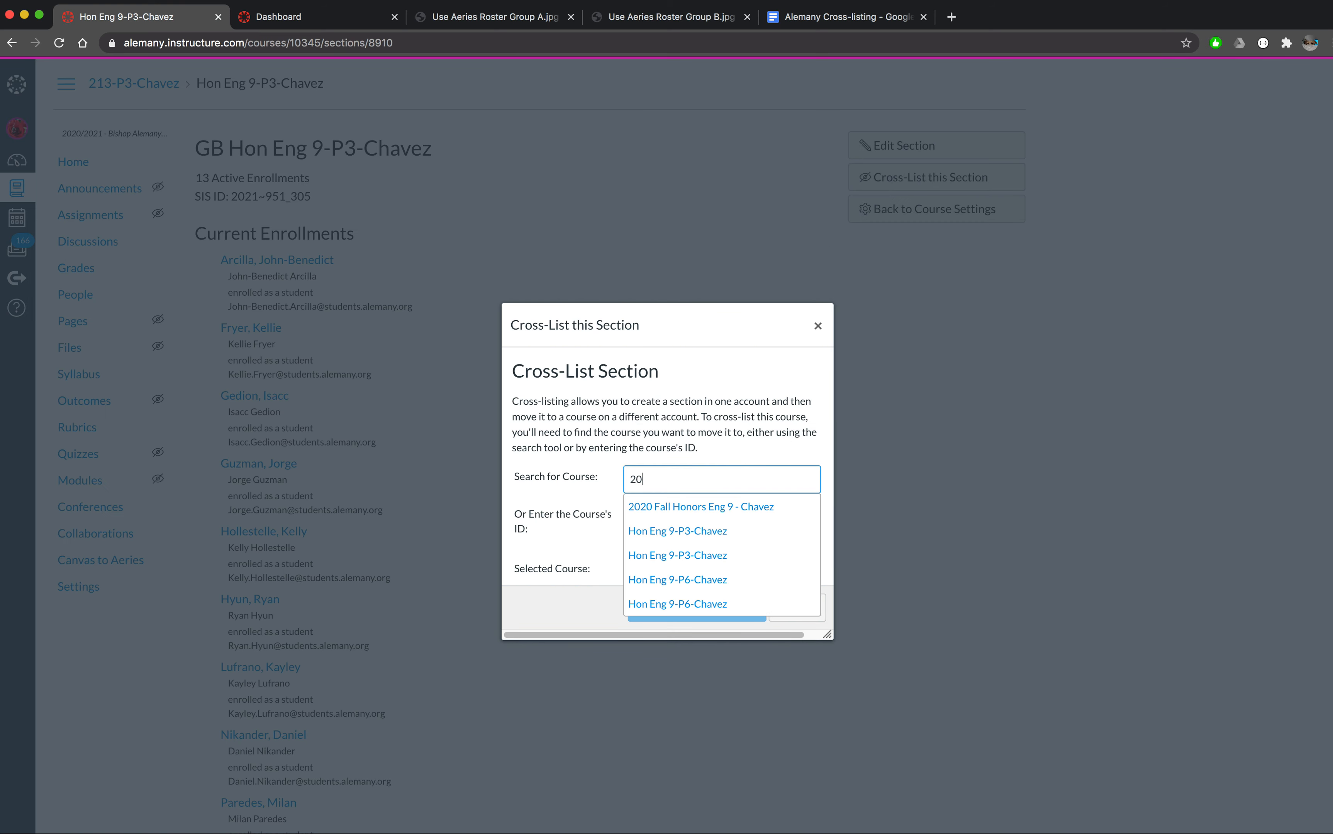
pyautogui.write('20')
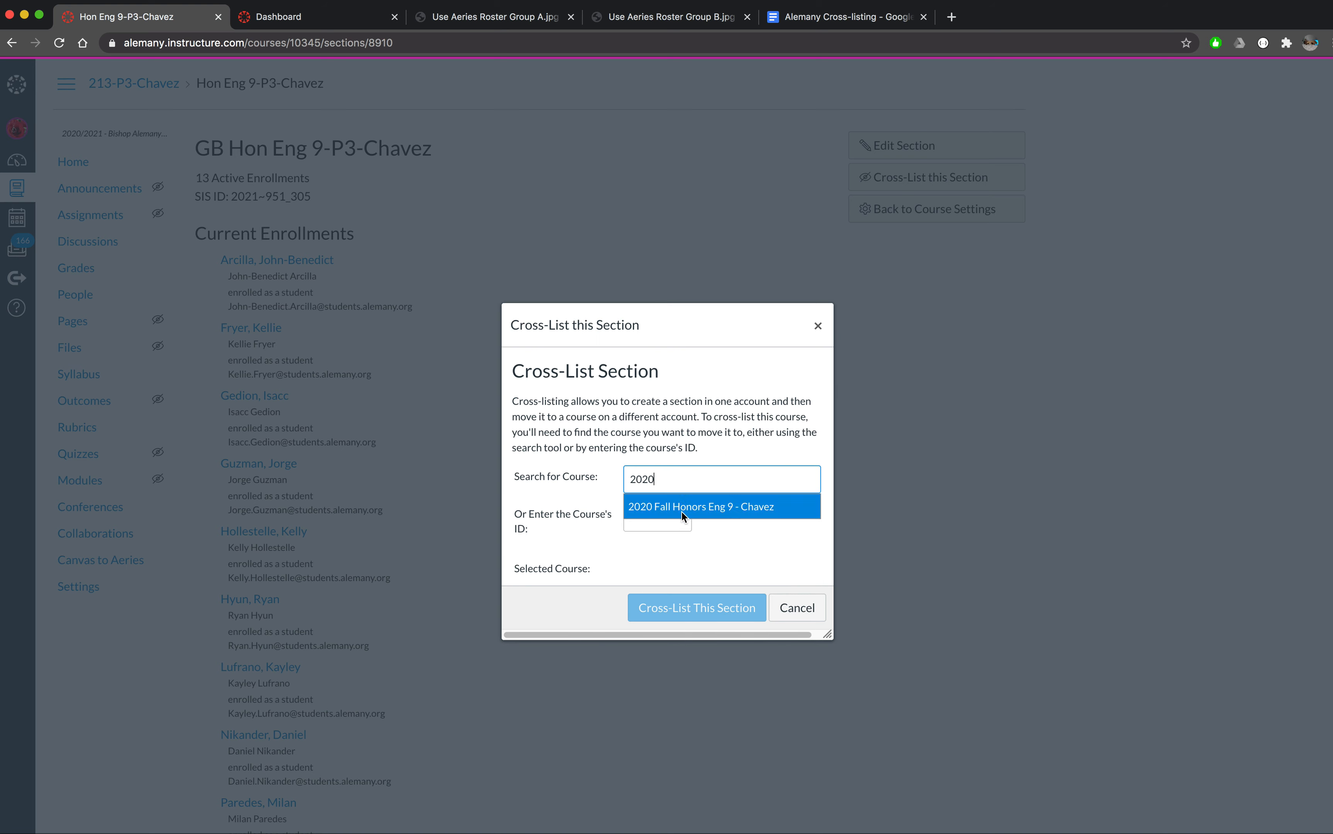
pyautogui.click(714, 507)
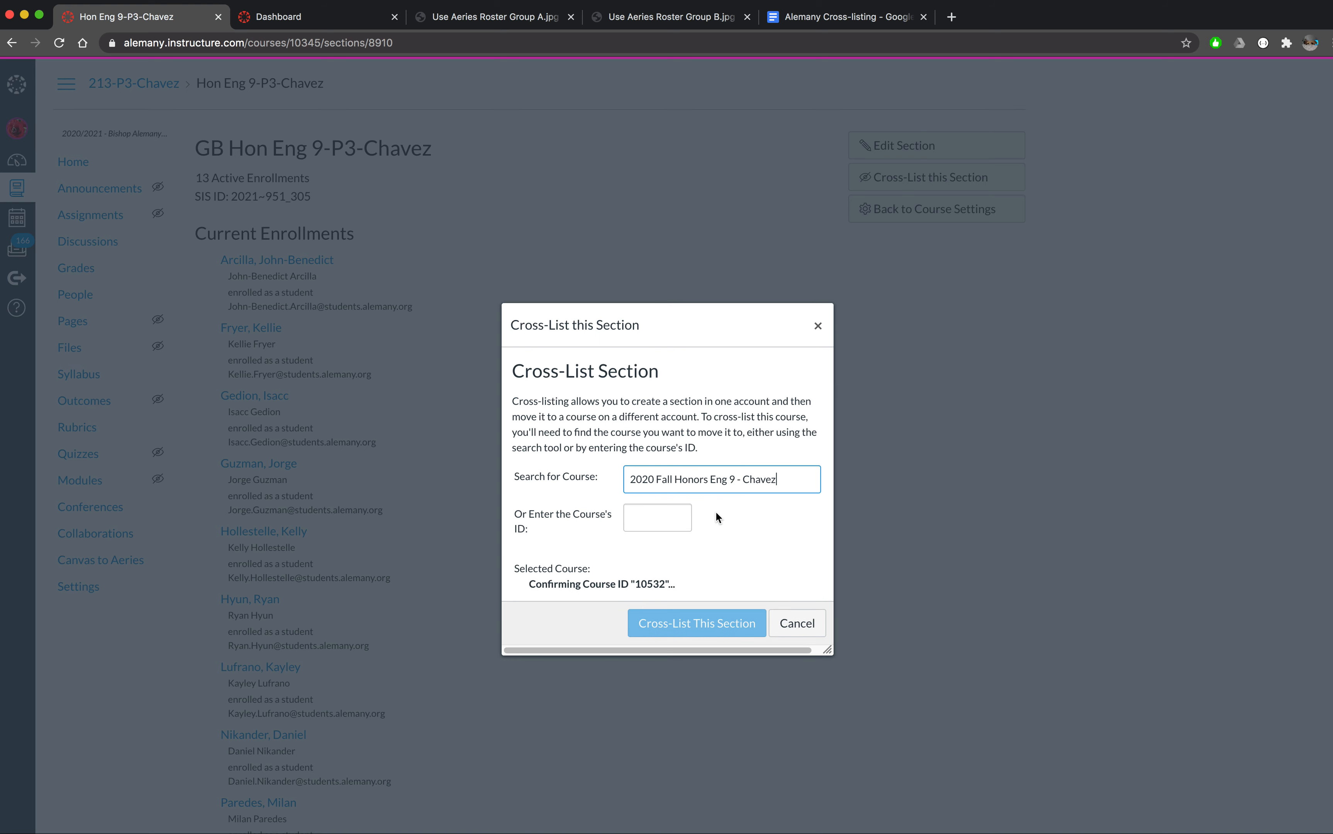
pyautogui.click(724, 651)
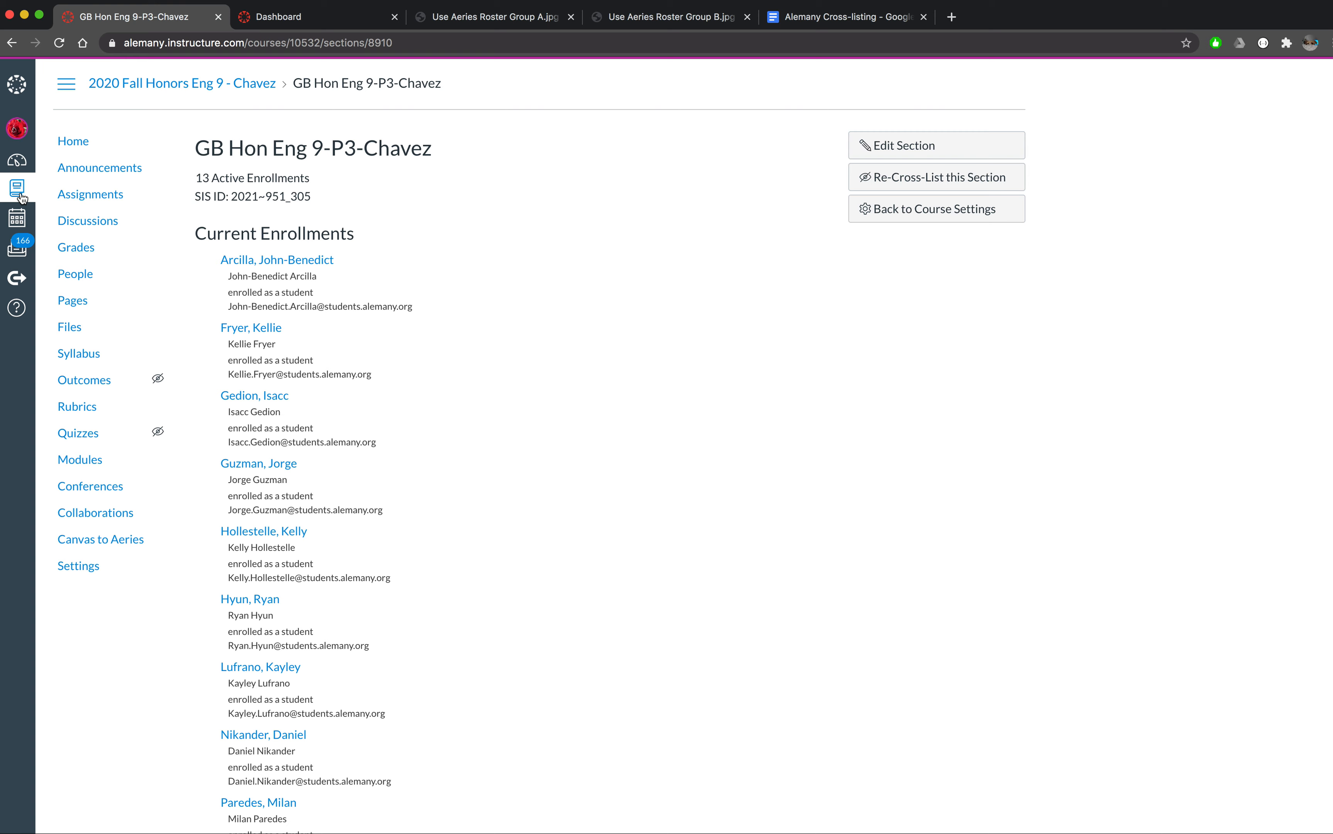
# Open the section of the remaining Hon Eng 9 Period 3 course and update it with the "GA" prefix in its name.
pyautogui.click(17, 161)
pyautogui.scroll(-6, 195, 278)
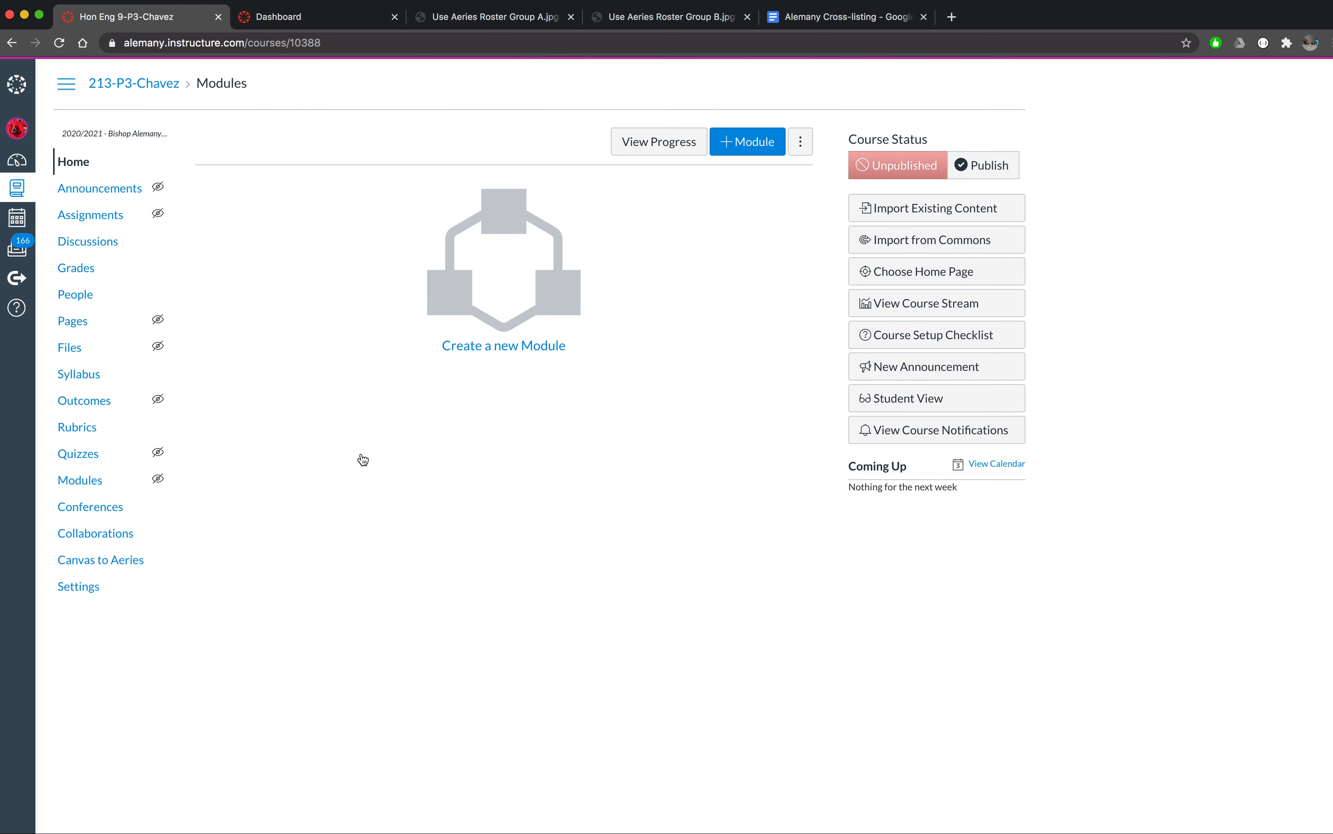
pyautogui.click(74, 586)
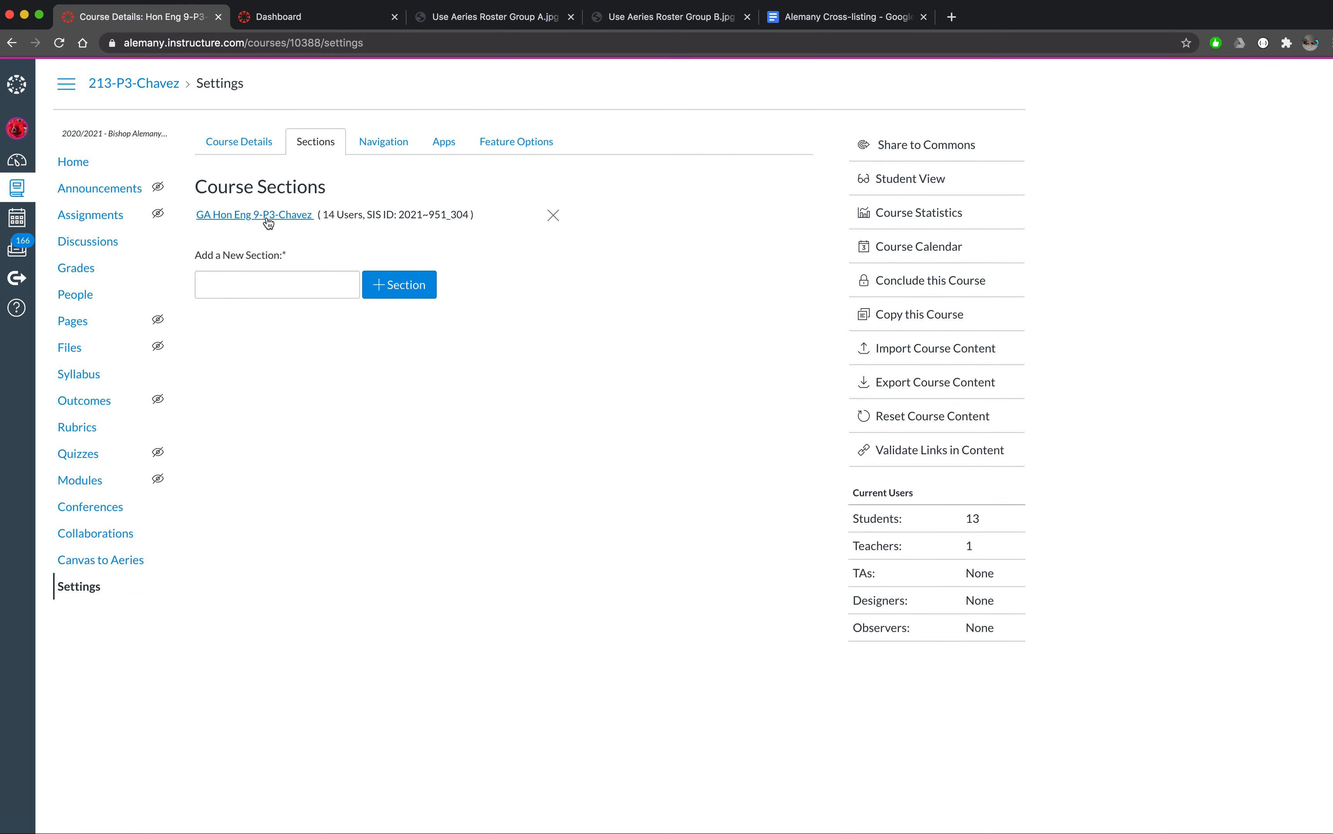
pyautogui.click(258, 223)
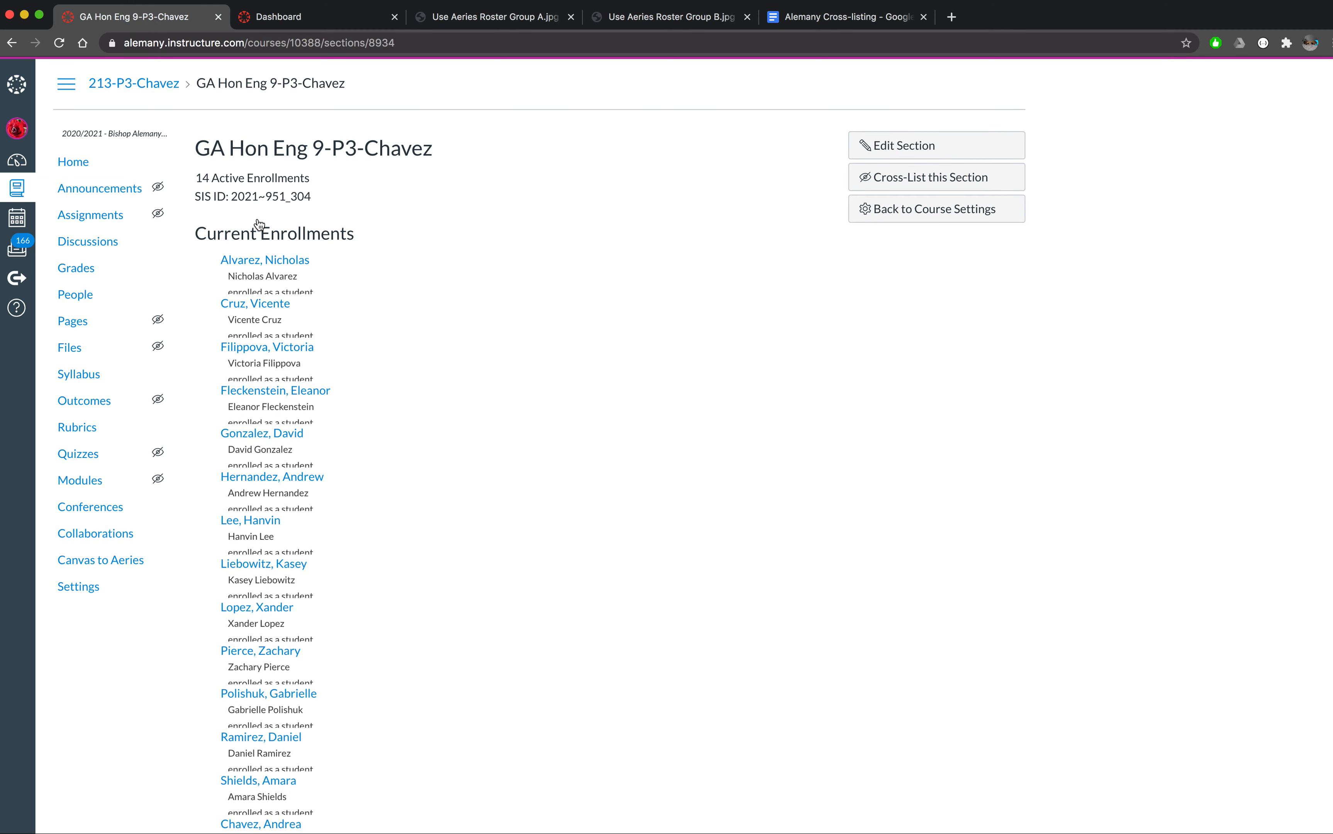
pyautogui.click(963, 148)
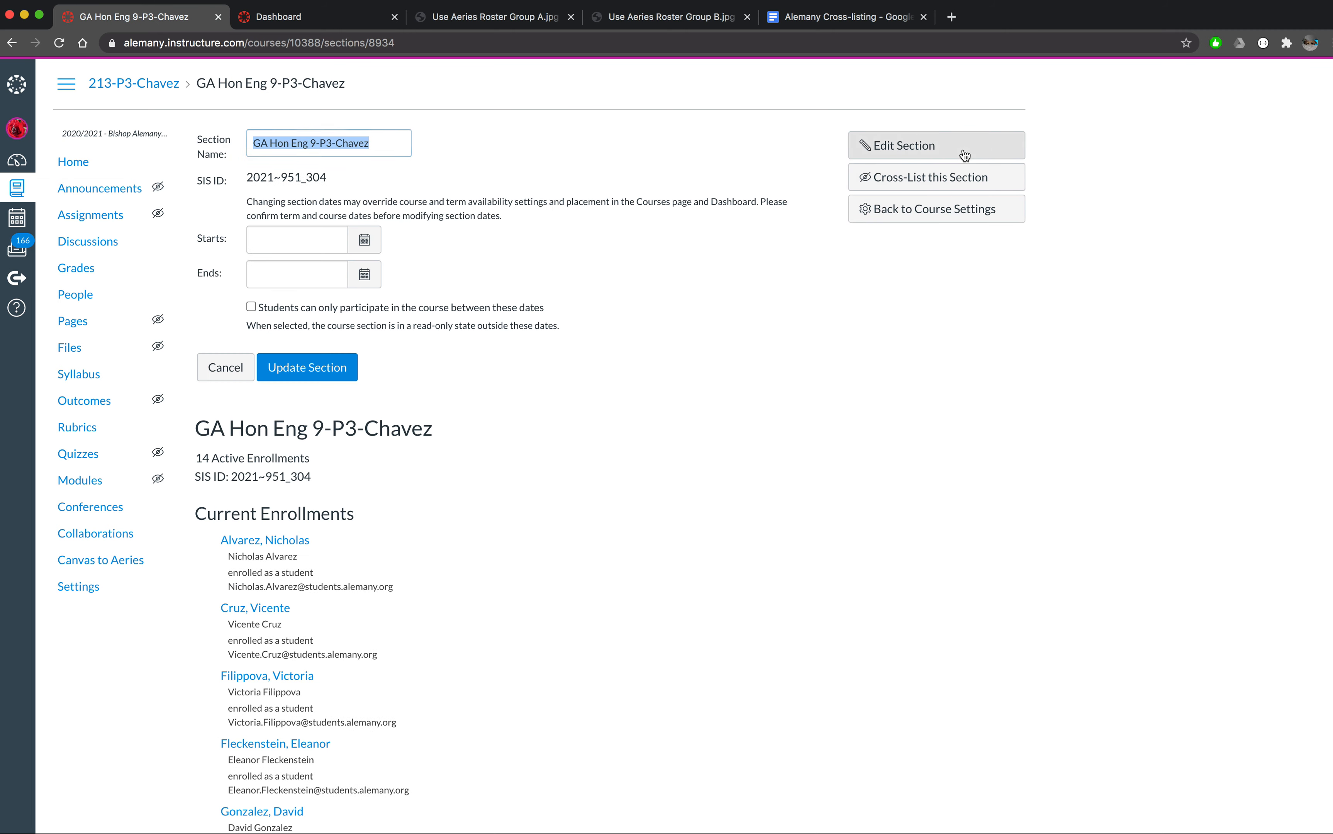
pyautogui.press('Right')
pyautogui.moveTo(267, 145); pyautogui.dragTo(247, 139)
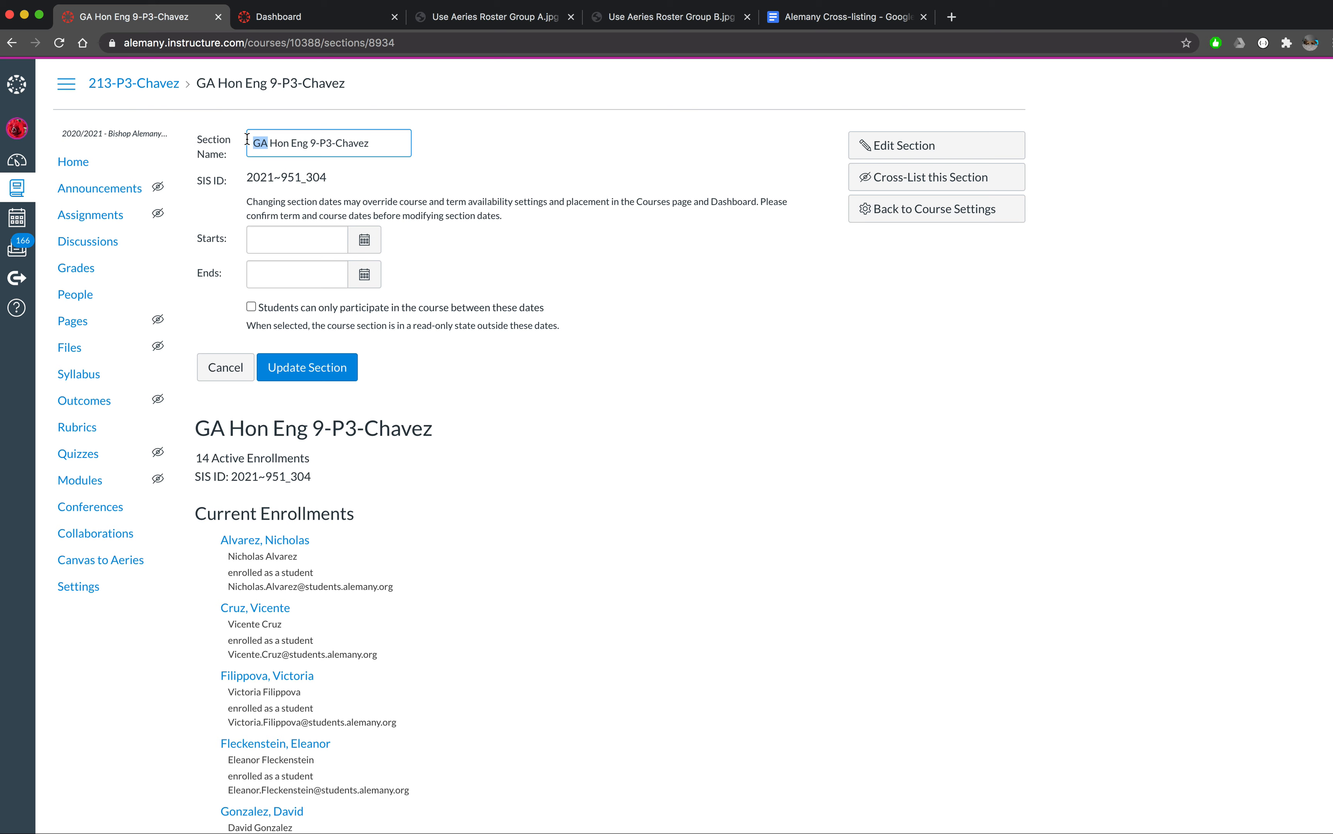
pyautogui.click(269, 142)
pyautogui.click(305, 371)
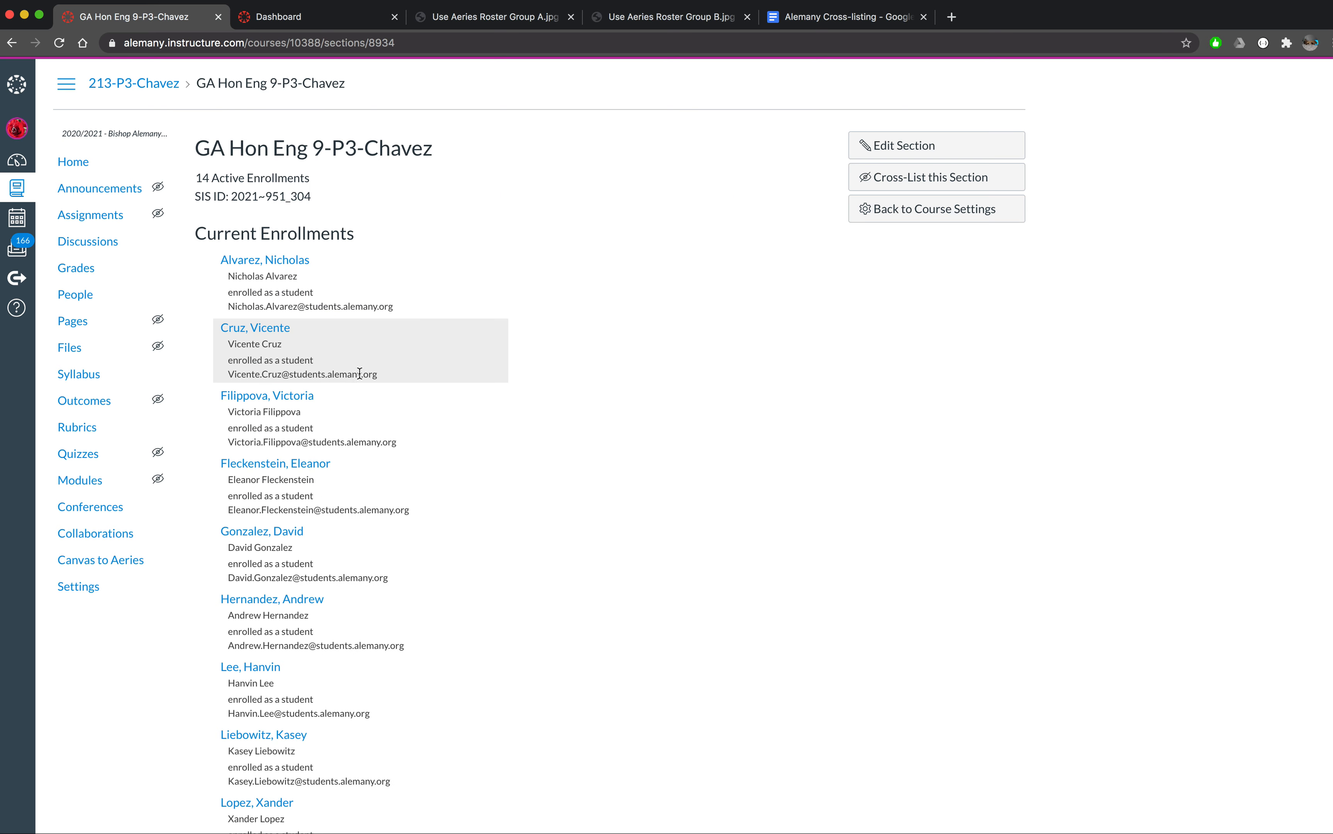
# Cross-list the GA Hon Eng 9 Period 3 section into the teacher's 2020 Fall Honors Eng 9 course.
pyautogui.click(934, 177)
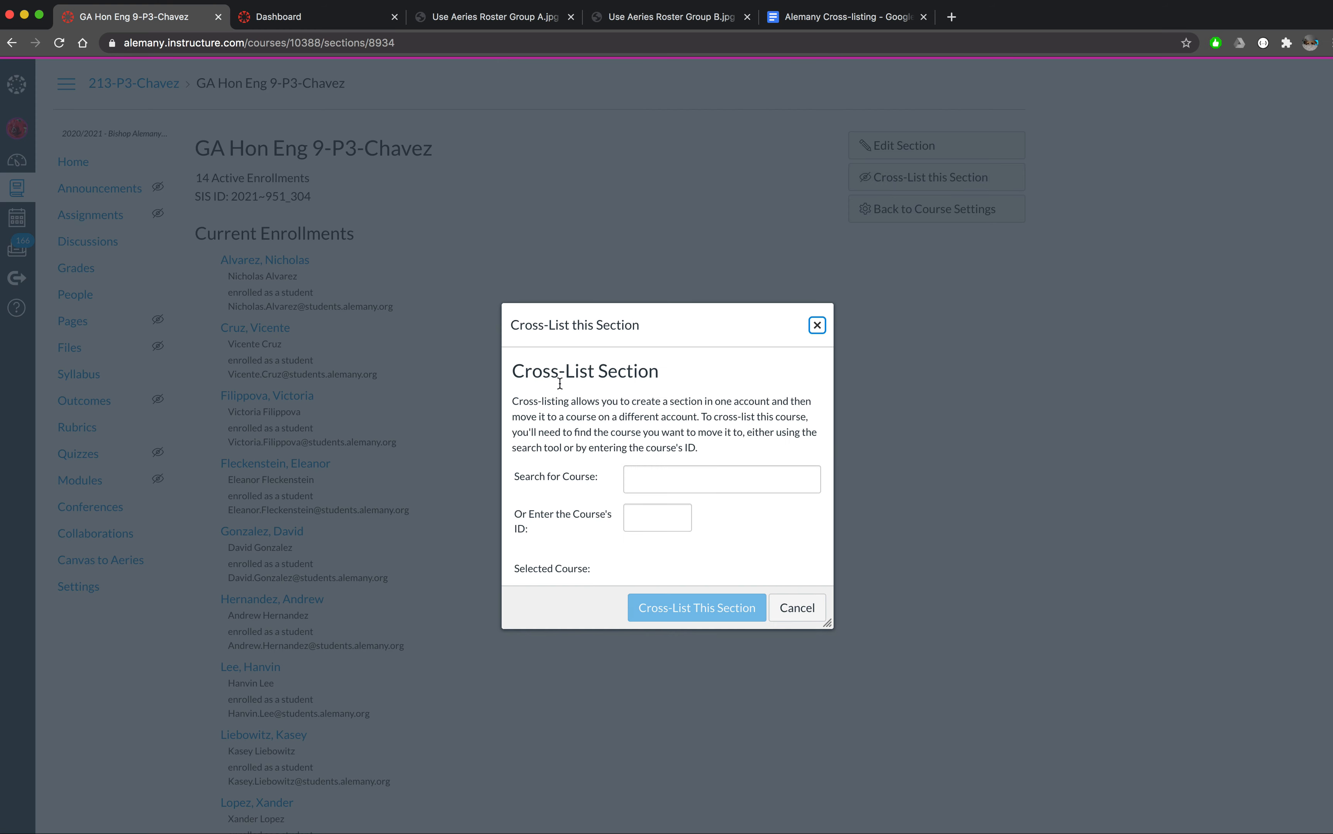
pyautogui.click(652, 470)
pyautogui.write('202')
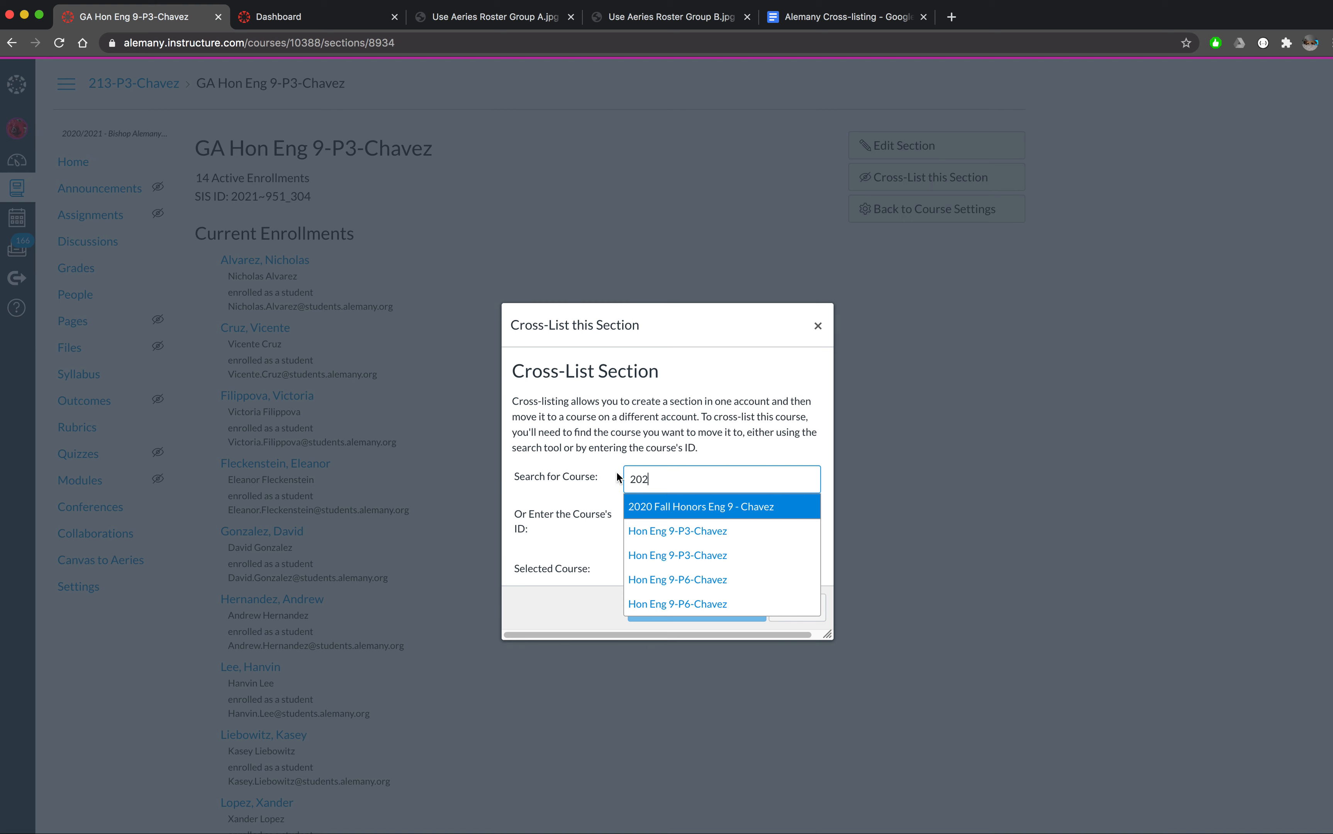
pyautogui.click(667, 507)
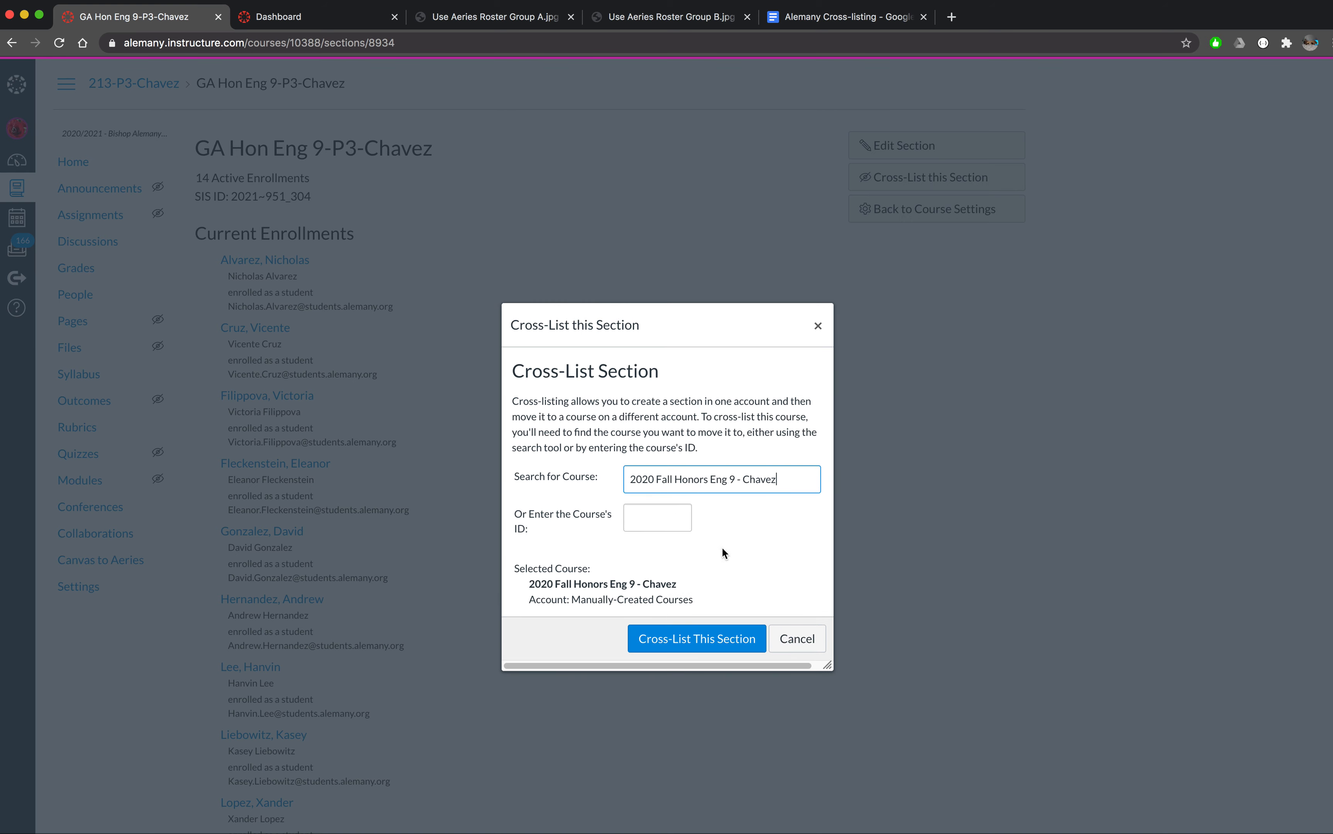
pyautogui.click(712, 640)
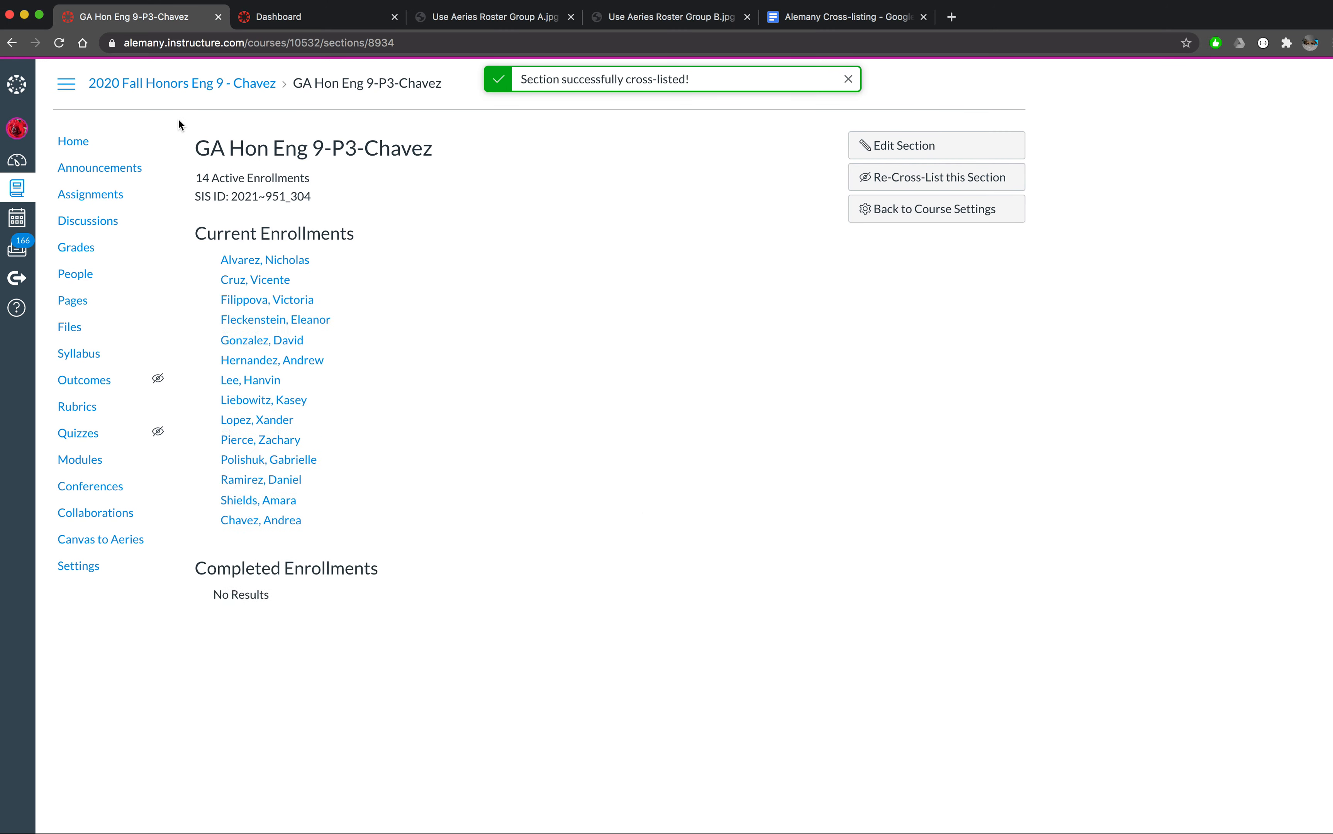
# Check the section's SIS ID in the settings of the first Hon Eng 9 Period 6 course, and return to the Dashboard.
pyautogui.click(20, 161)
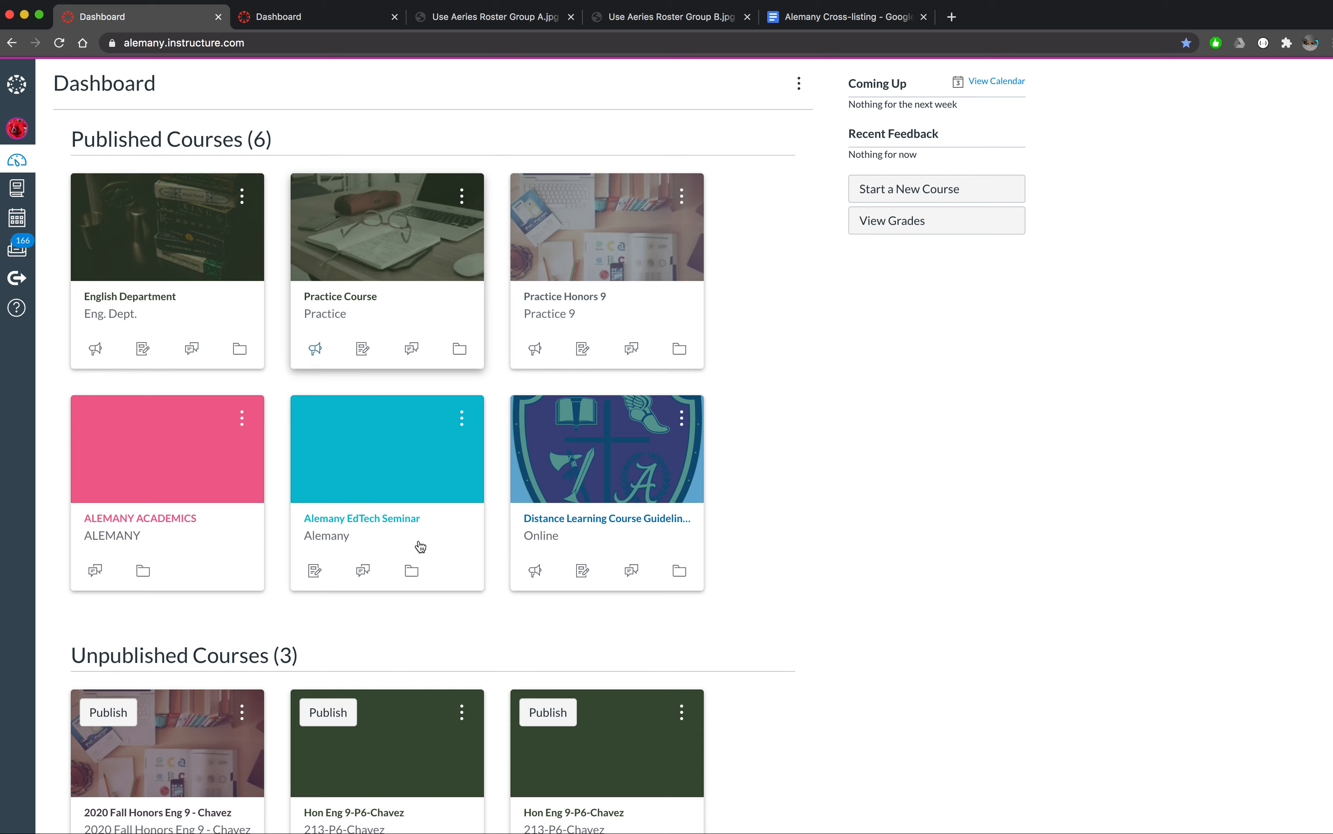
pyautogui.scroll(-5, 431, 604)
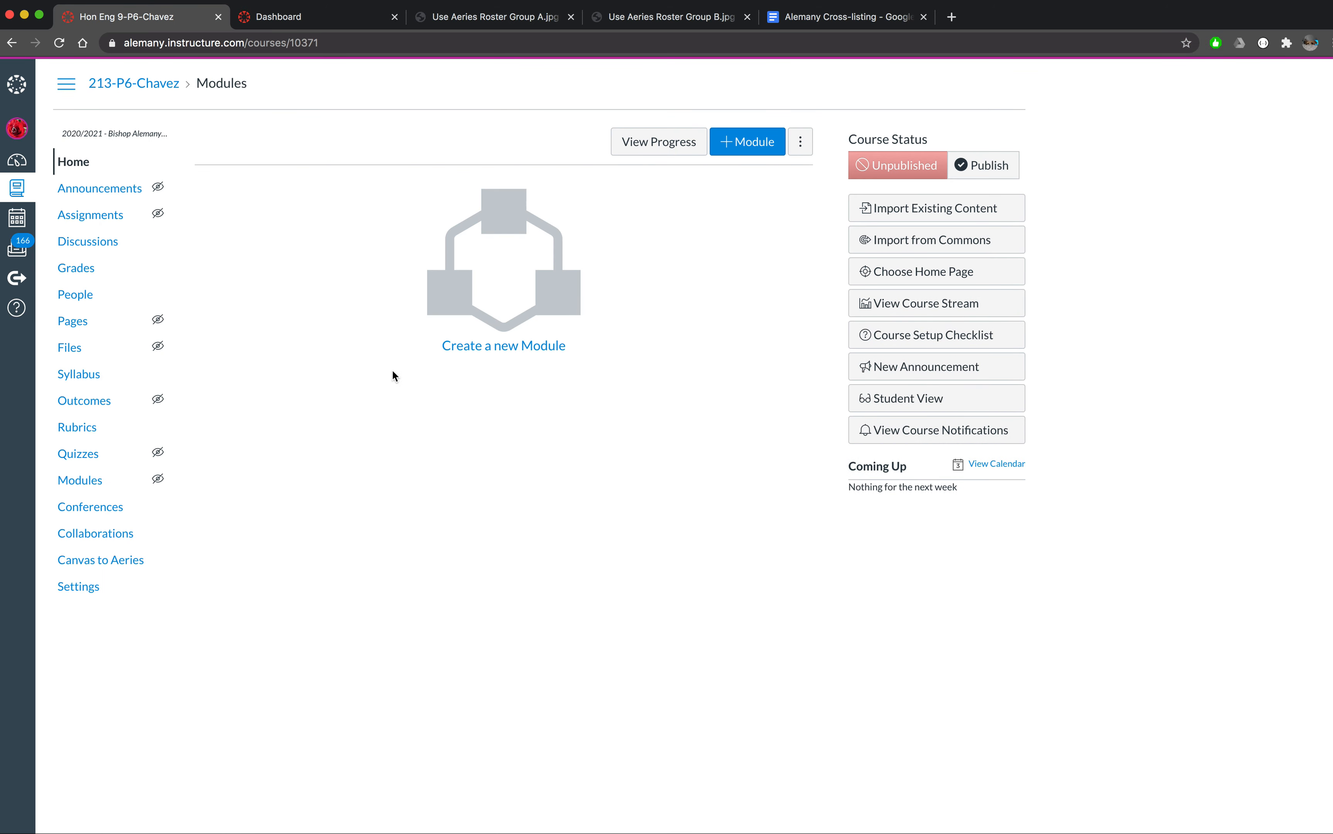
pyautogui.click(77, 587)
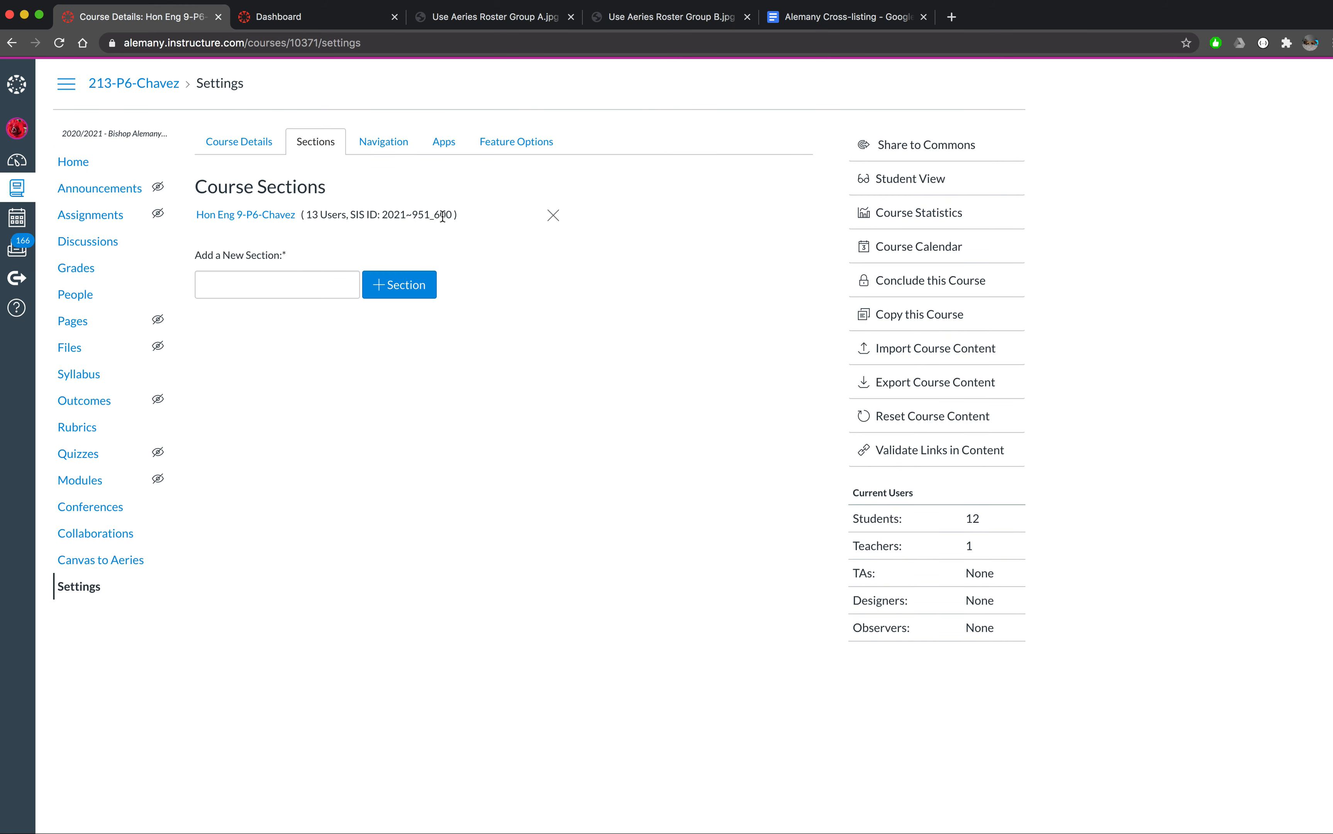
pyautogui.doubleClick(443, 216)
pyautogui.click(440, 216)
pyautogui.press('super+Left')
pyautogui.press('super+Left')
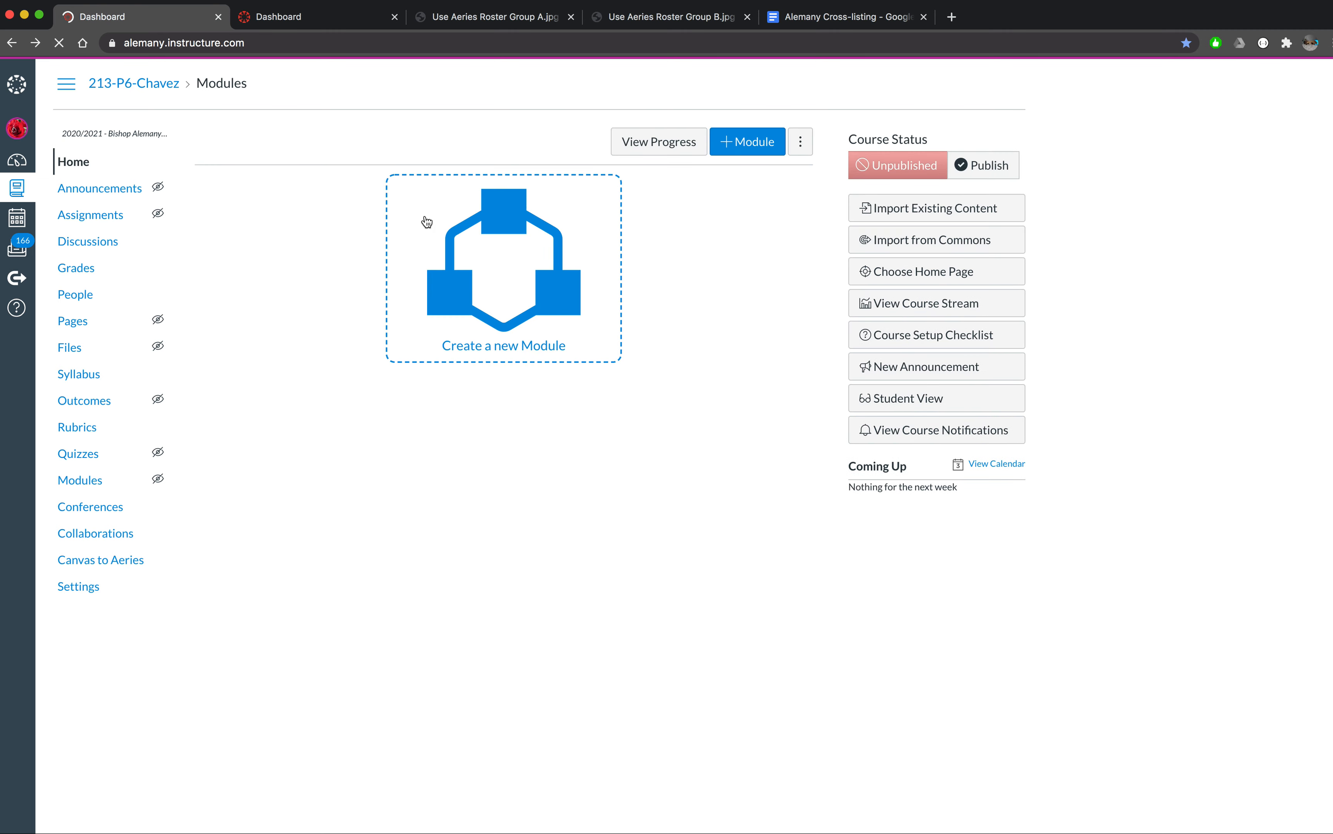
# Open the second Hon Eng 9 Period 6 course in a new tab and update its section name with the "GB" prefix.
pyautogui.rightClick(551, 678)
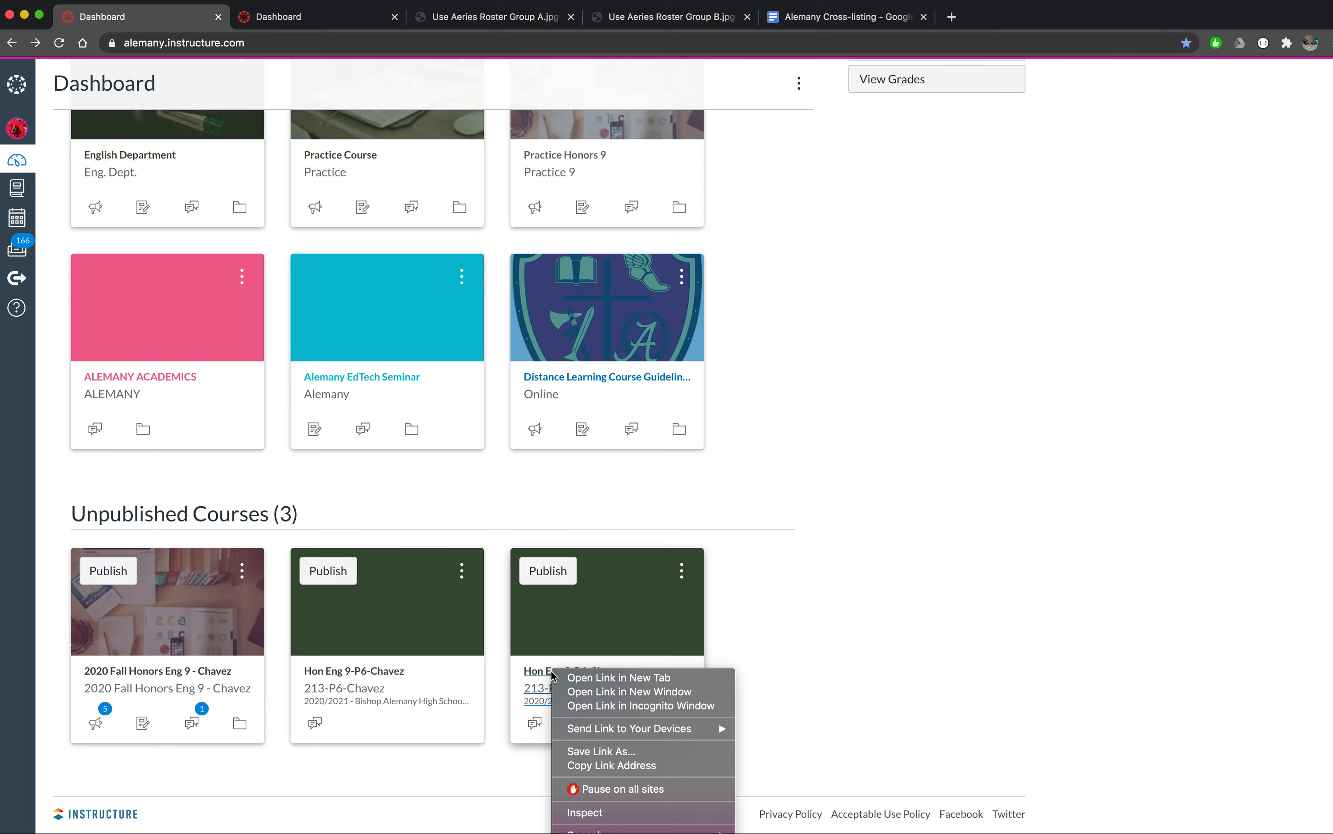
pyautogui.click(580, 678)
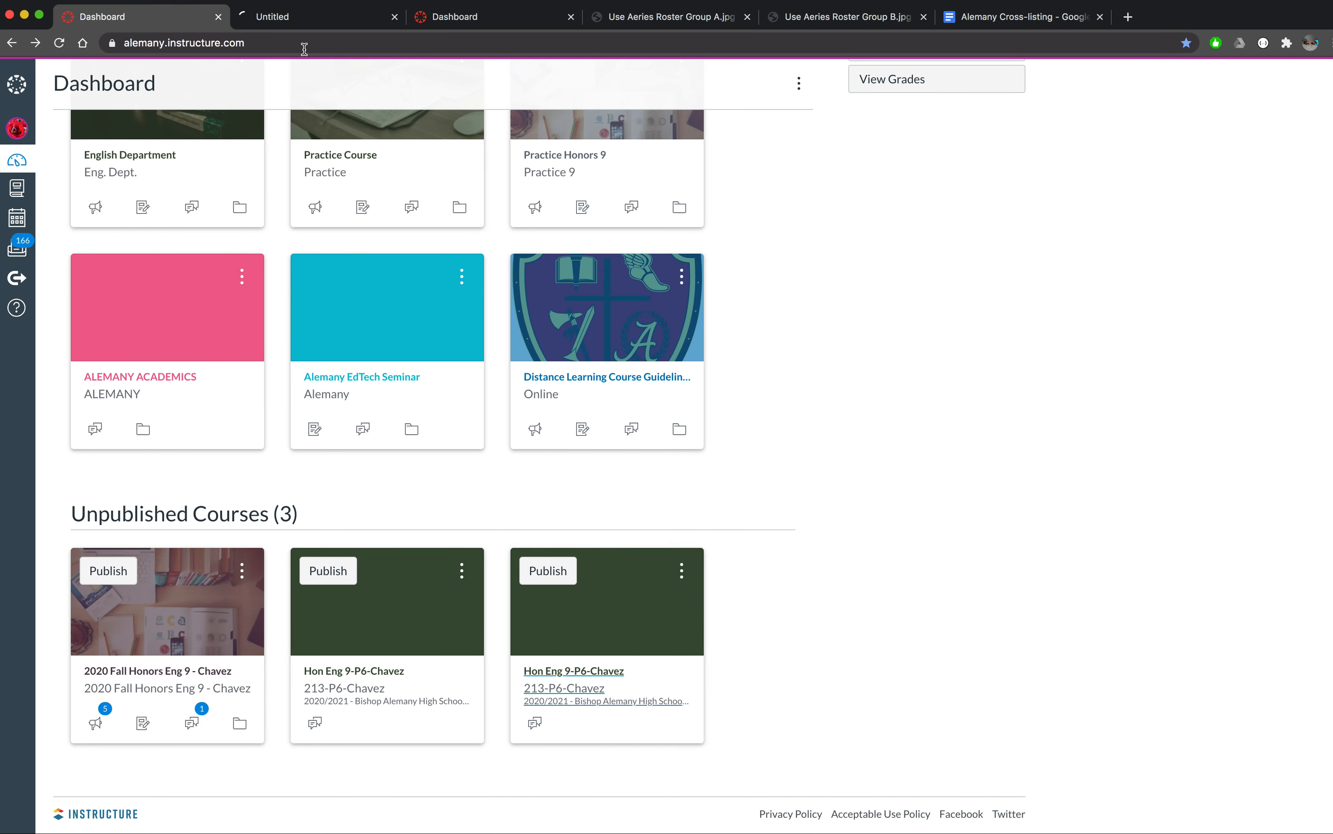
pyautogui.click(314, 17)
pyautogui.click(98, 589)
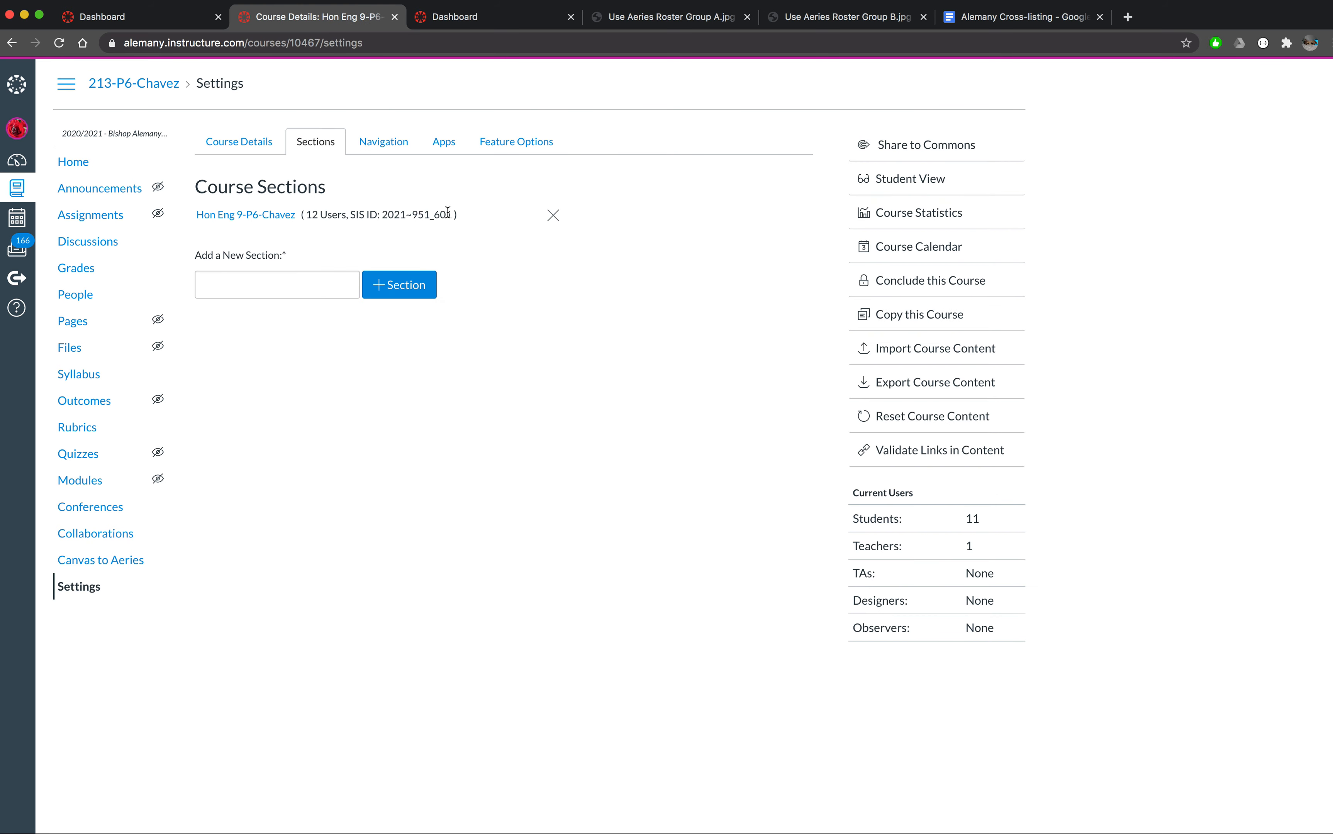
pyautogui.click(243, 220)
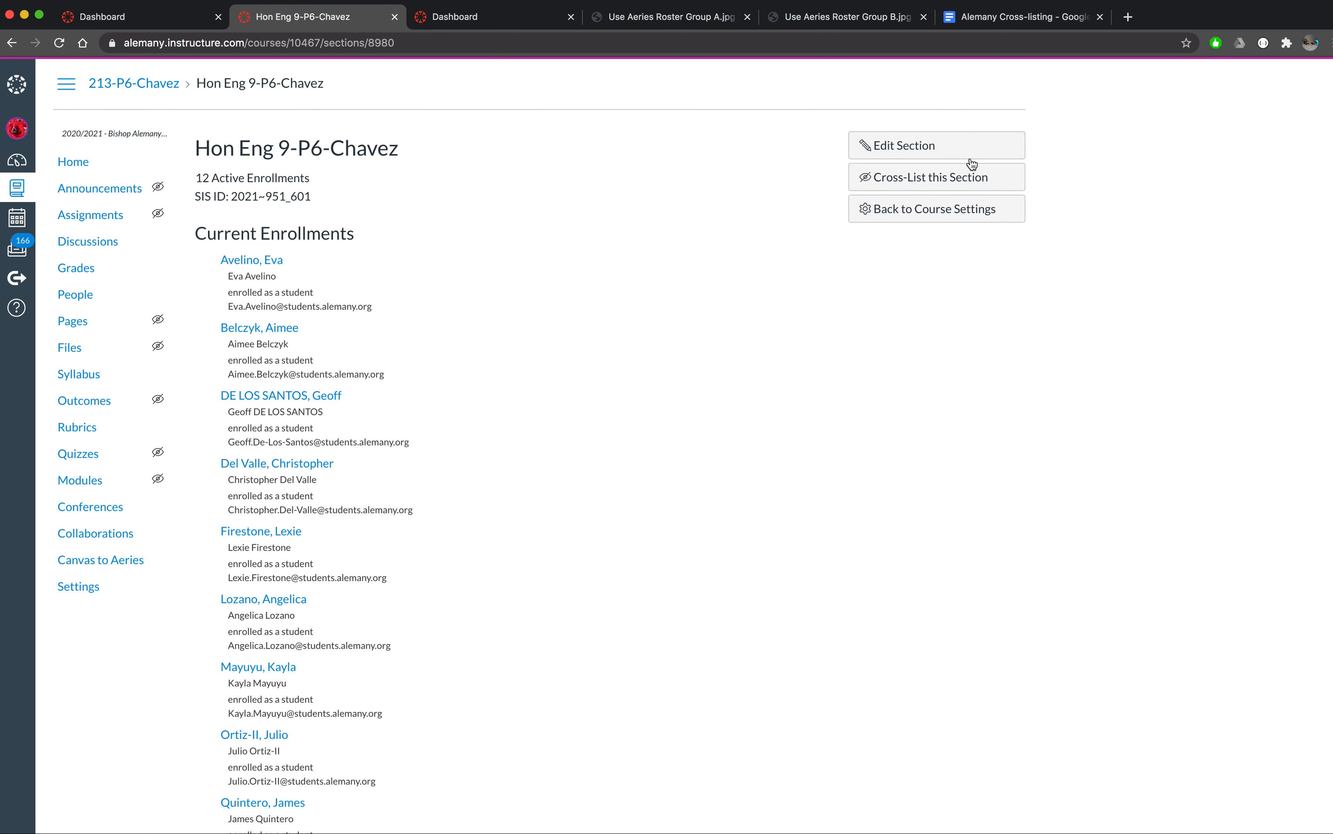
pyautogui.click(976, 149)
pyautogui.click(252, 143)
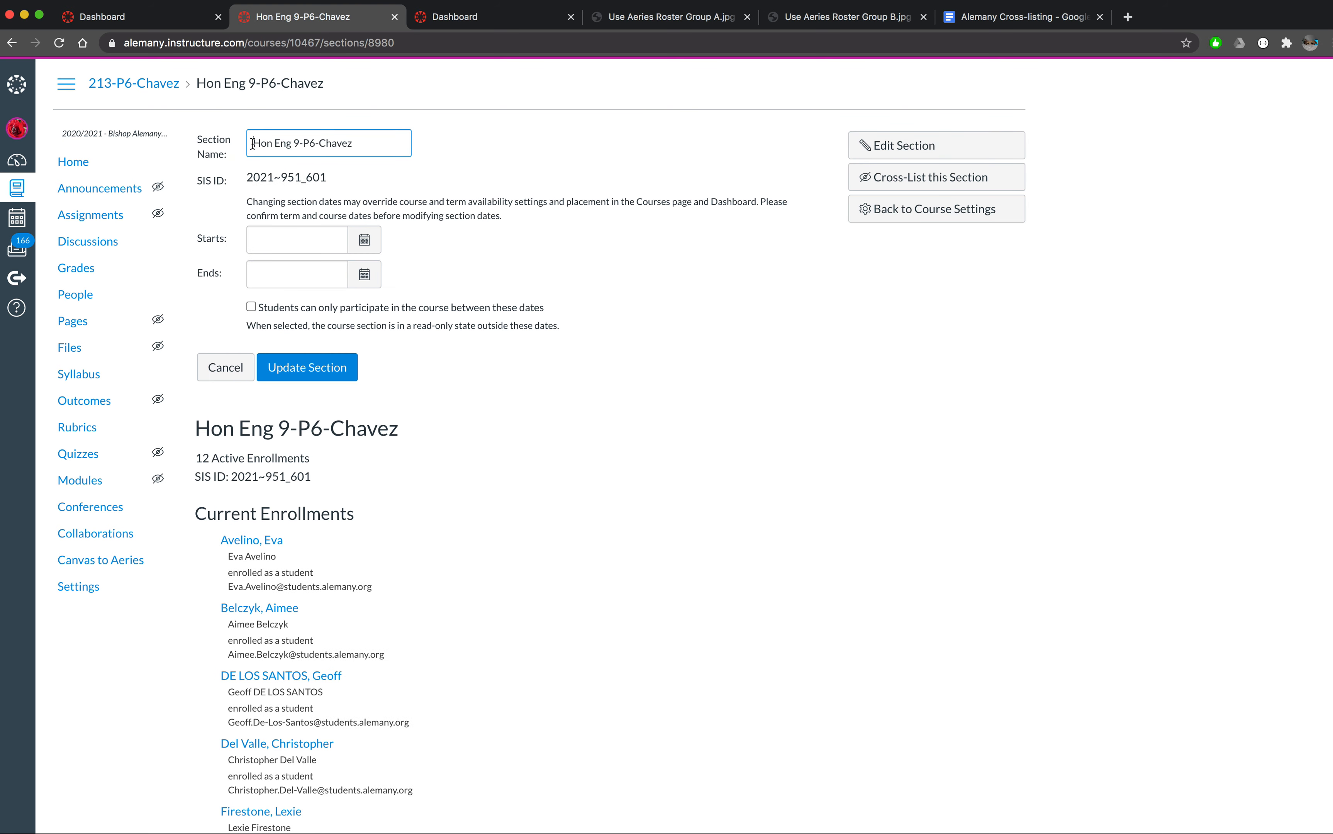
pyautogui.write('GB')
pyautogui.click(336, 377)
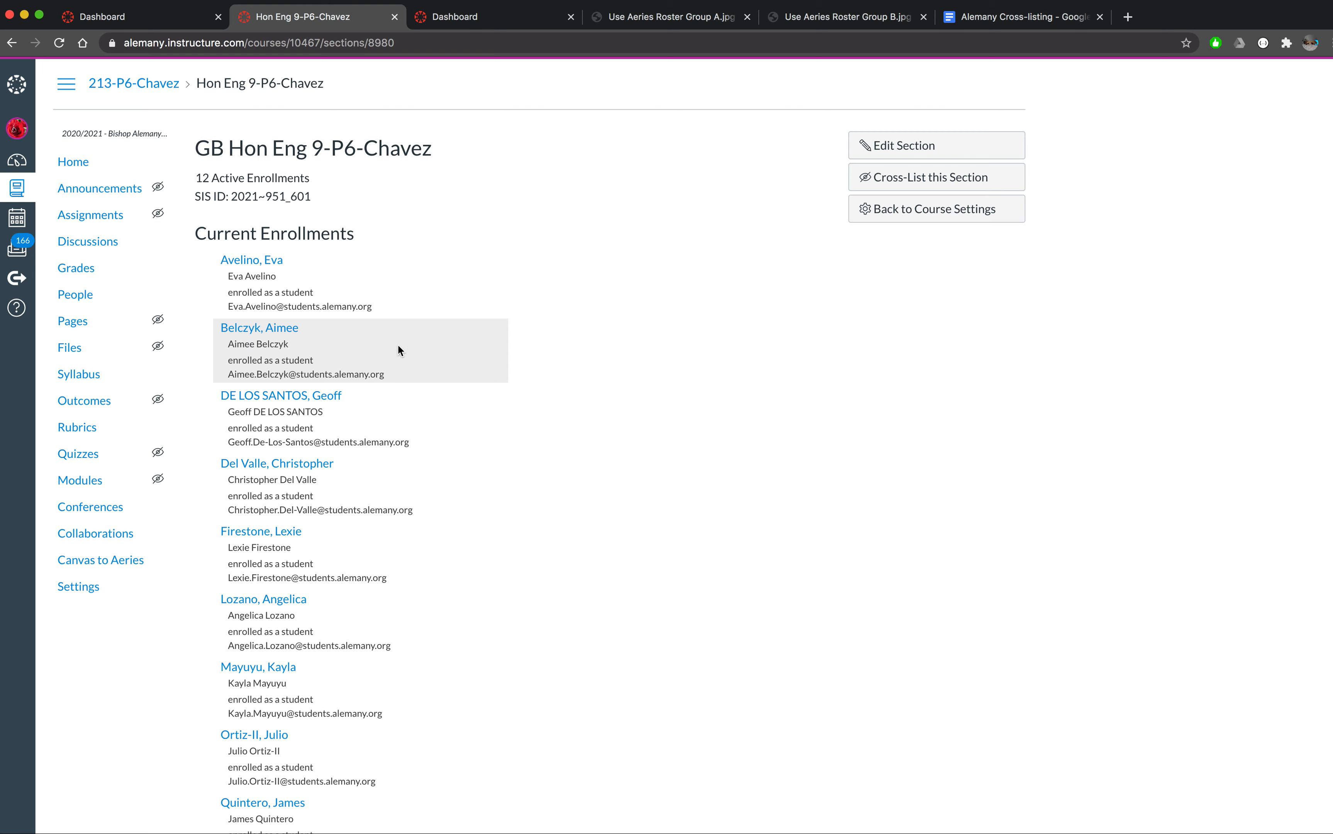
# Cross-list the GB Hon Eng 9 Period 6 section into the teacher's 2020 Fall Honors Eng 9 course.
pyautogui.click(889, 187)
pyautogui.click(643, 470)
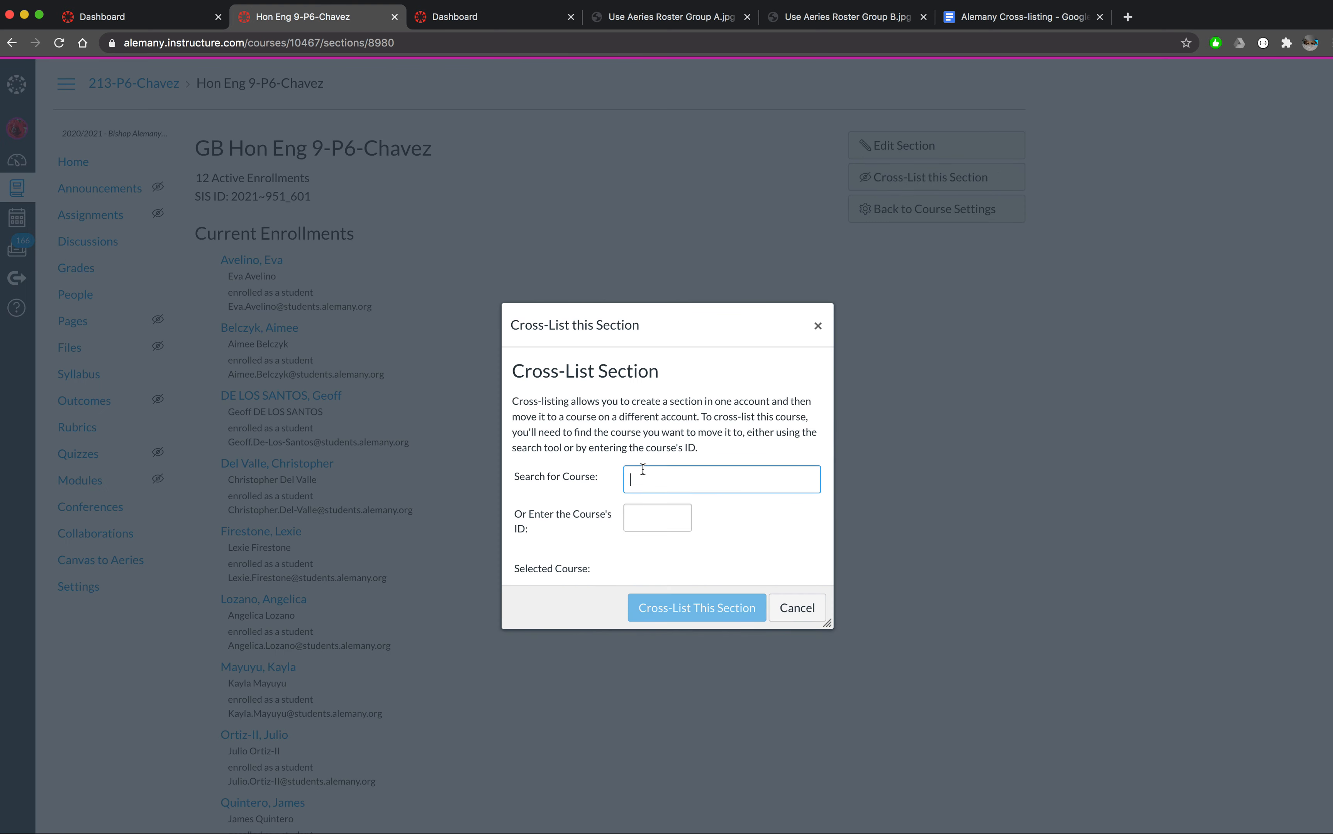
pyautogui.write('2')
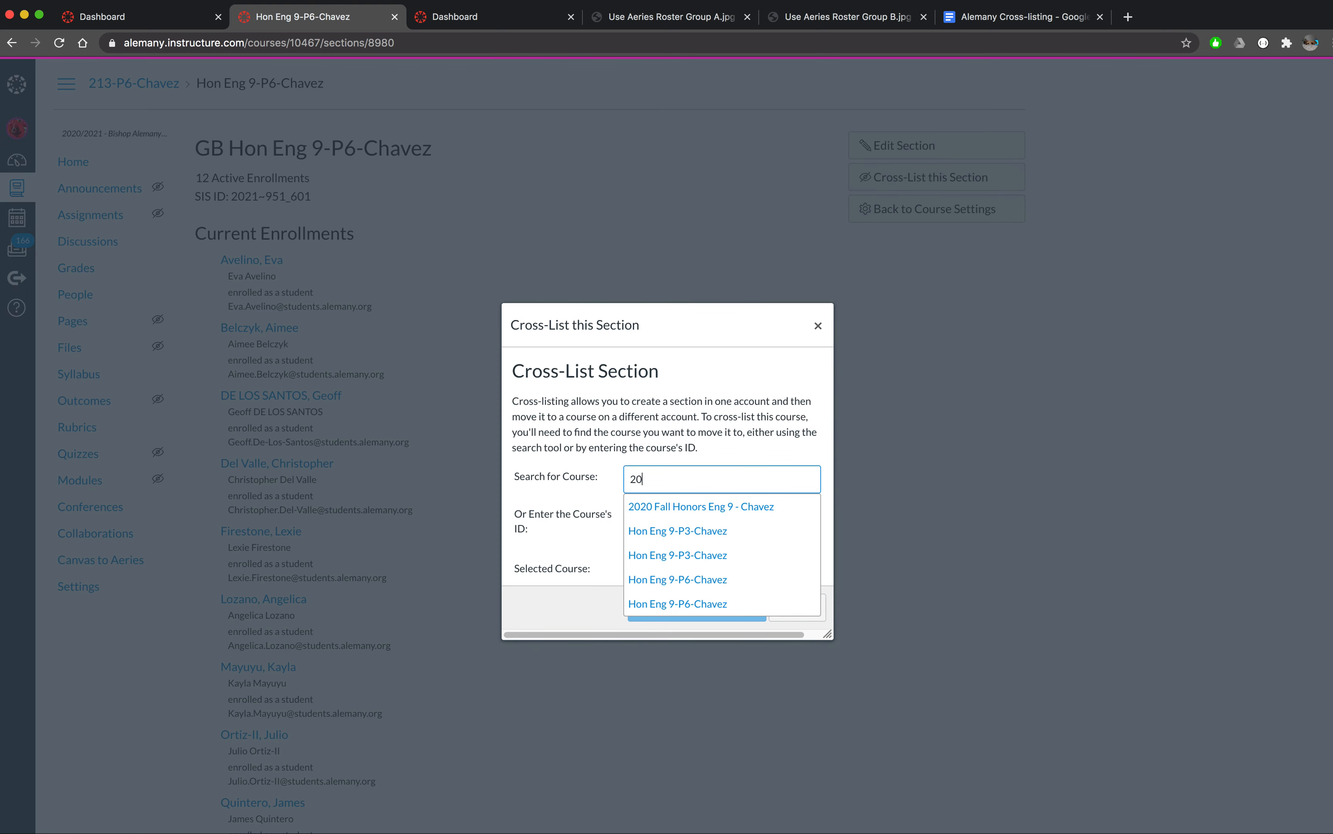
pyautogui.write('0')
pyautogui.click(647, 507)
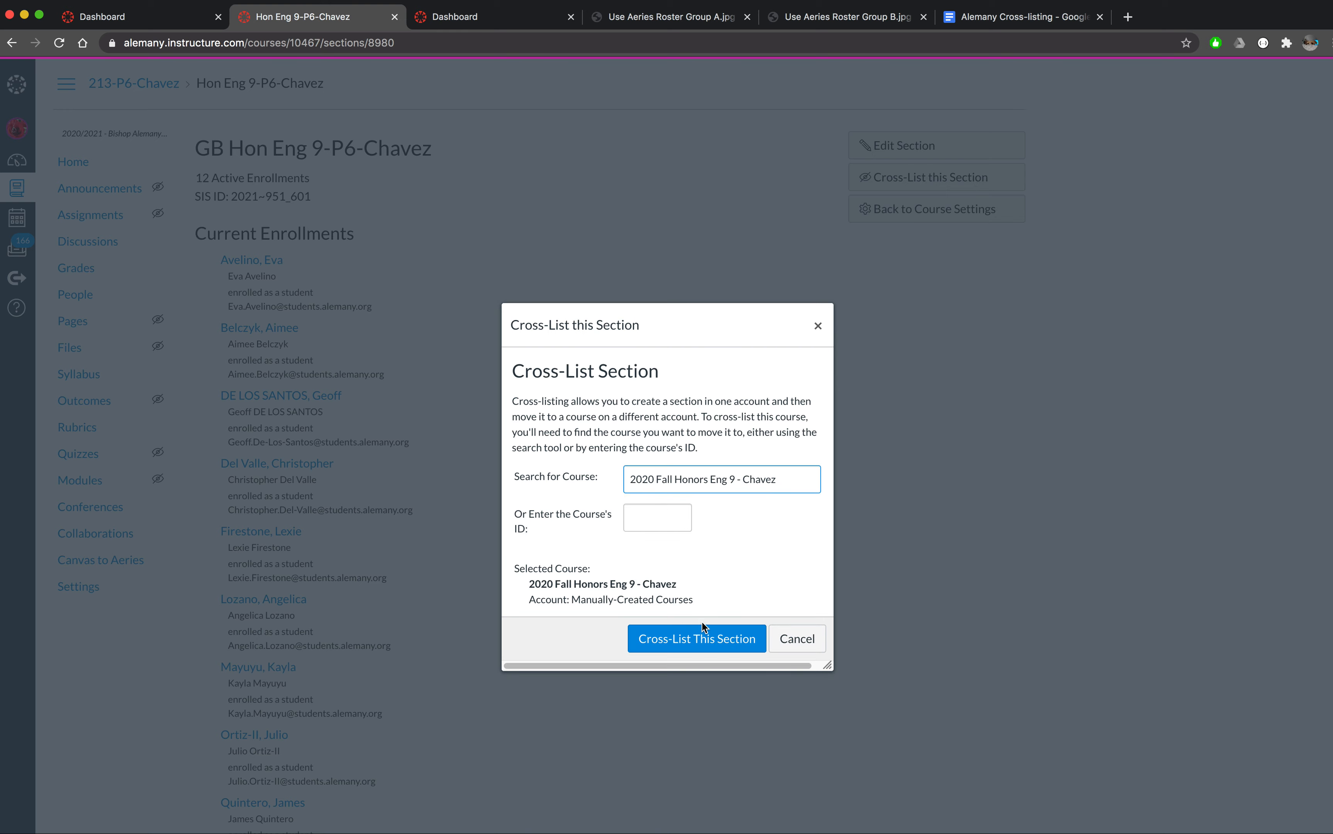
pyautogui.click(705, 650)
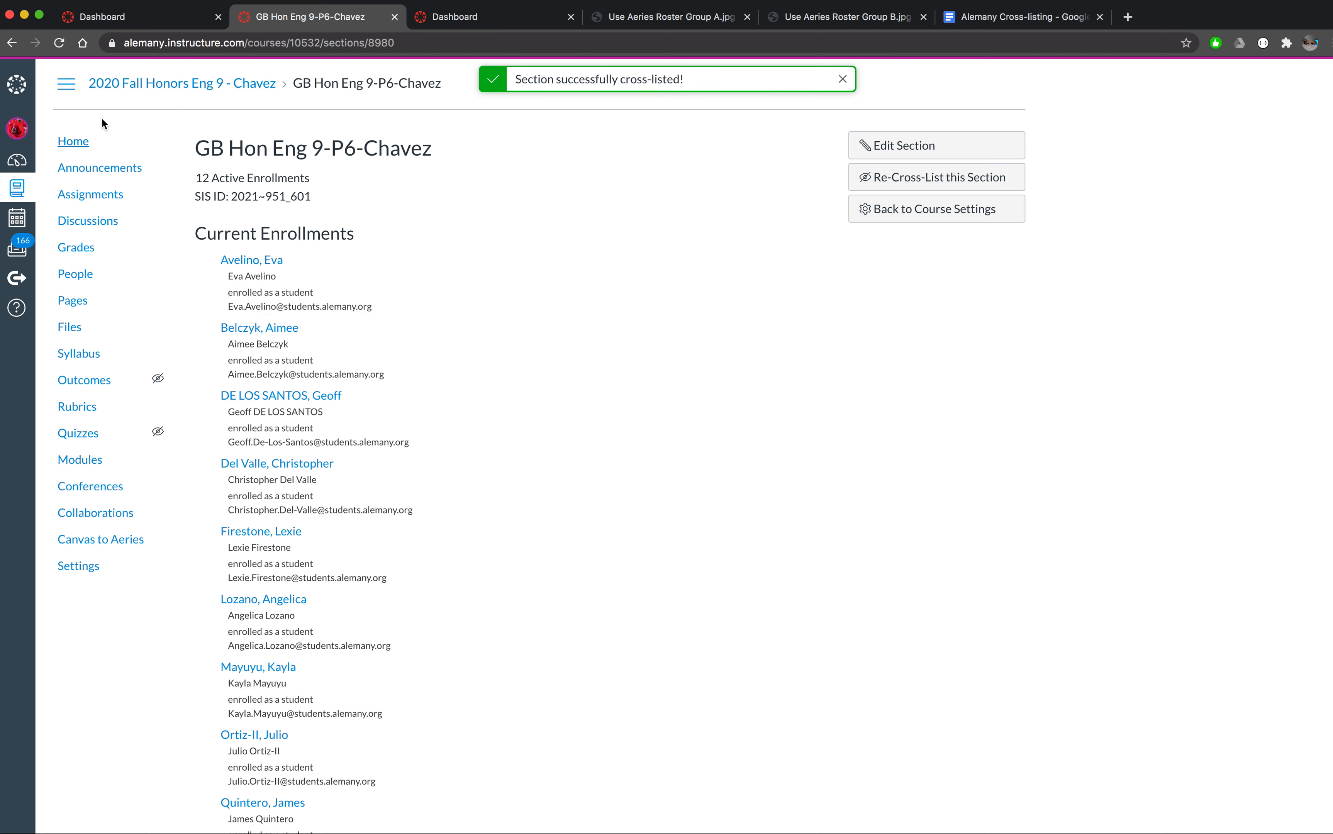
# Open the section of the remaining Hon Eng 9 Period 6 course and update it with the "GA" prefix in its name.
pyautogui.click(142, 22)
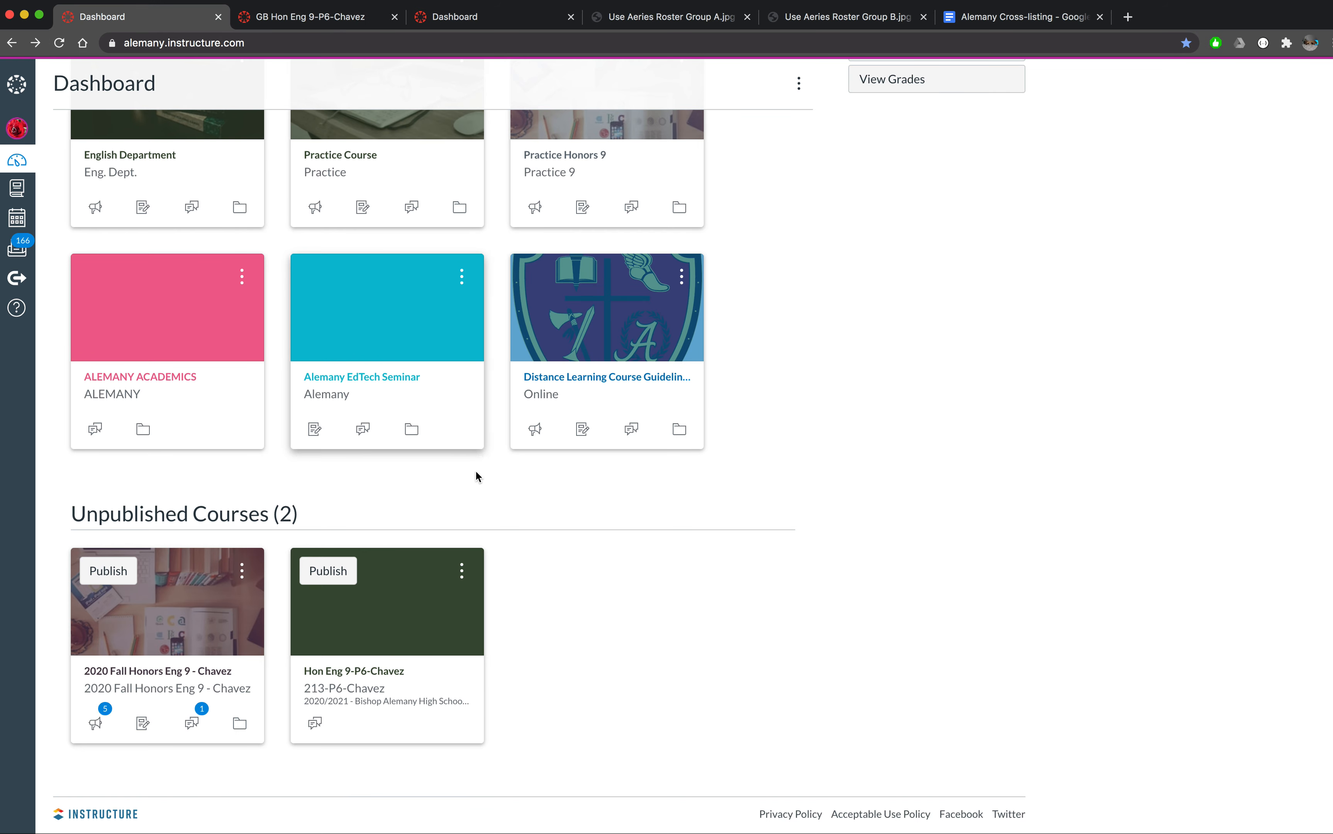
pyautogui.click(428, 623)
pyautogui.click(77, 587)
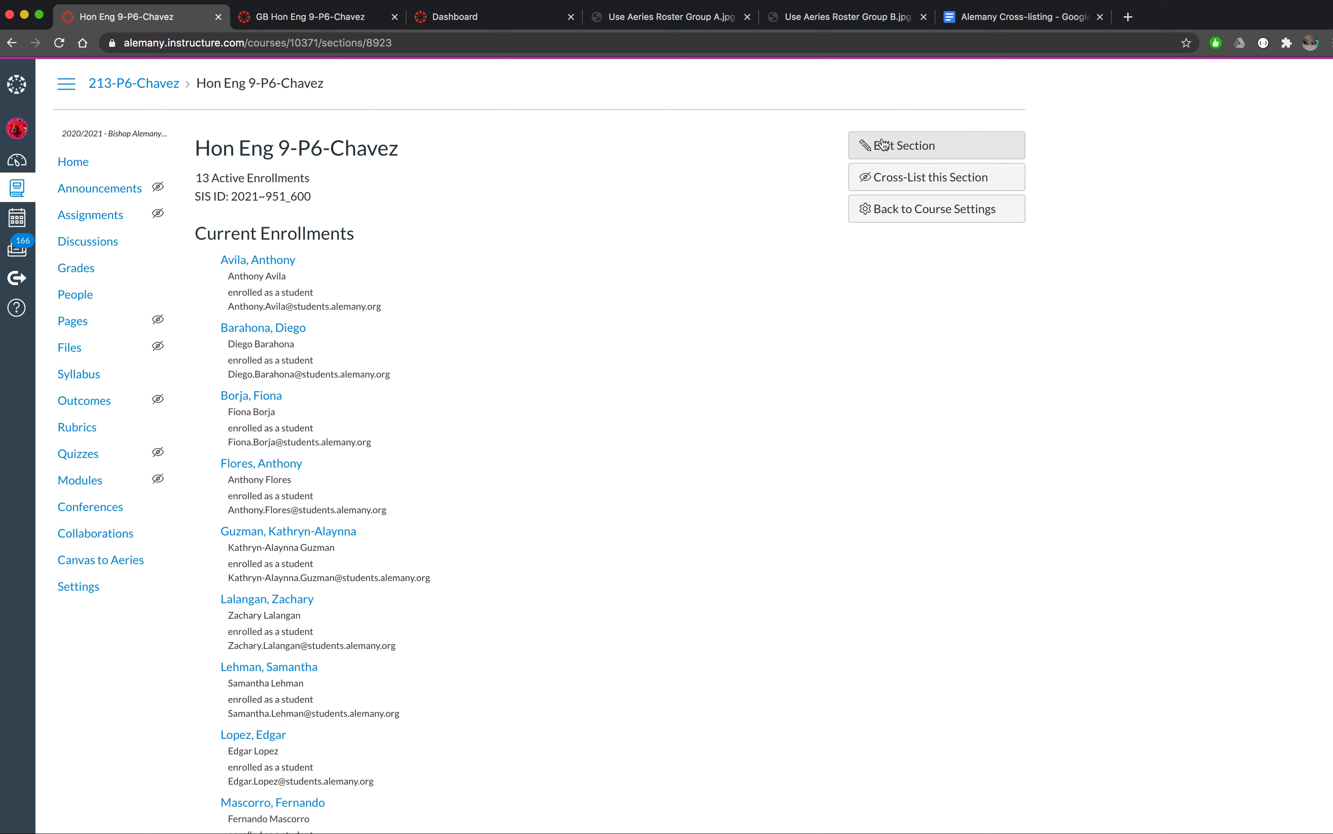
pyautogui.click(852, 145)
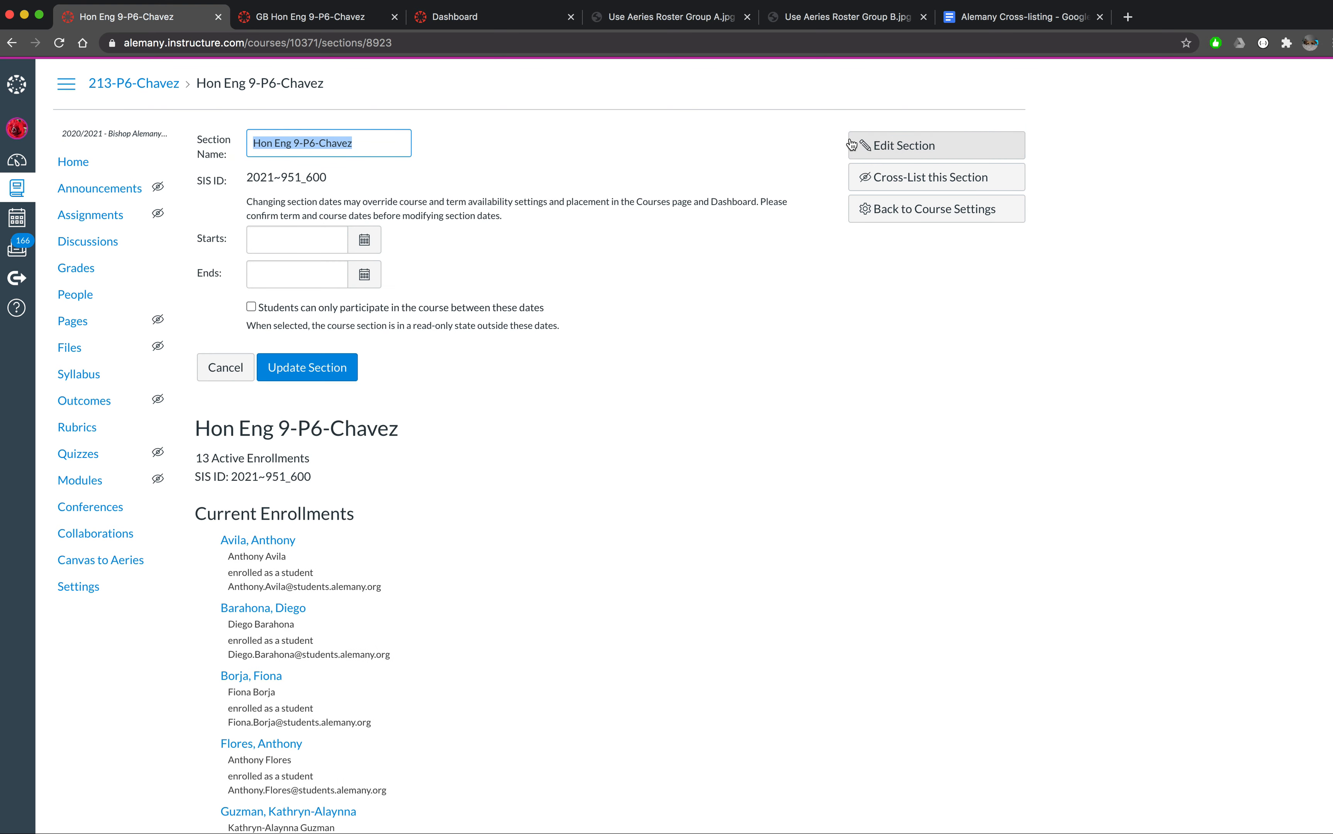
pyautogui.click(255, 143)
pyautogui.write('G')
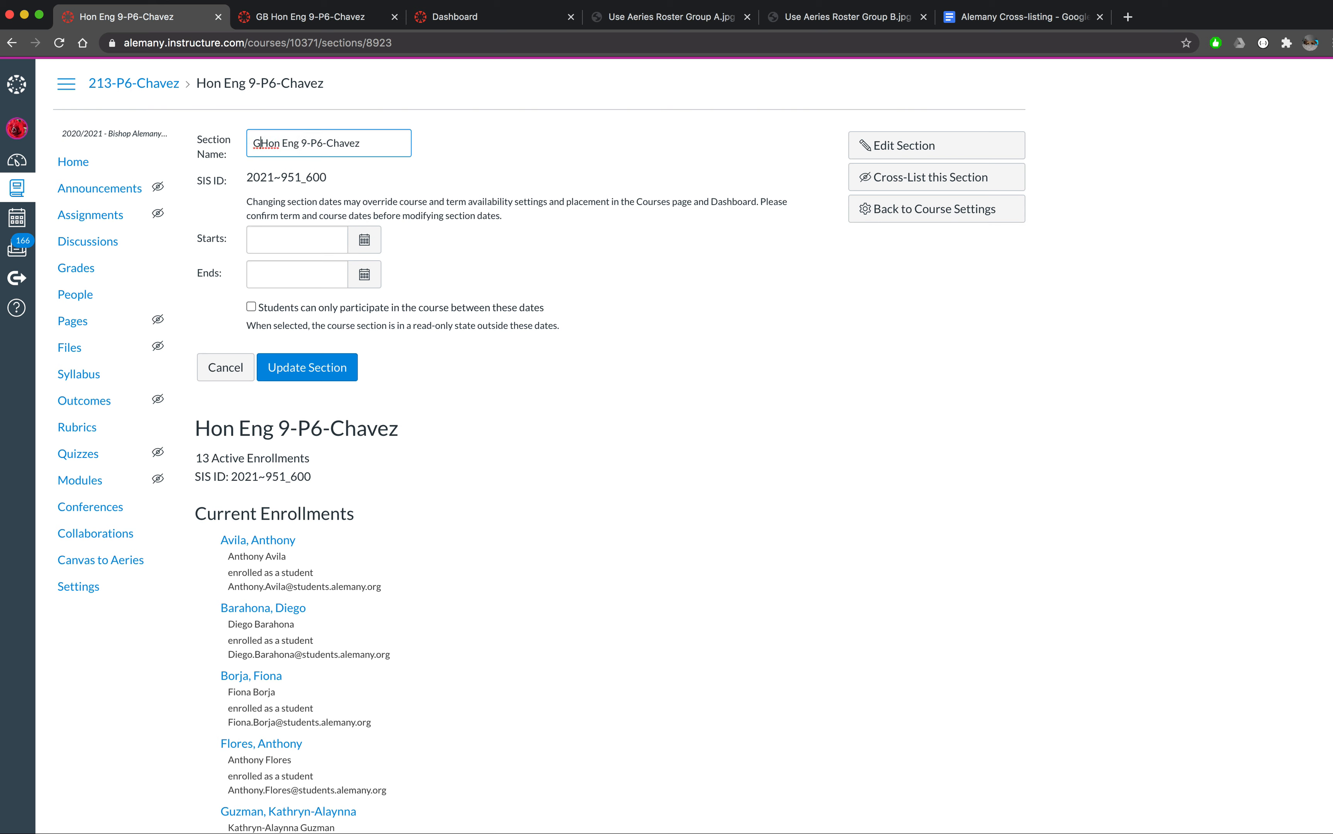
pyautogui.write('A')
pyautogui.click(290, 366)
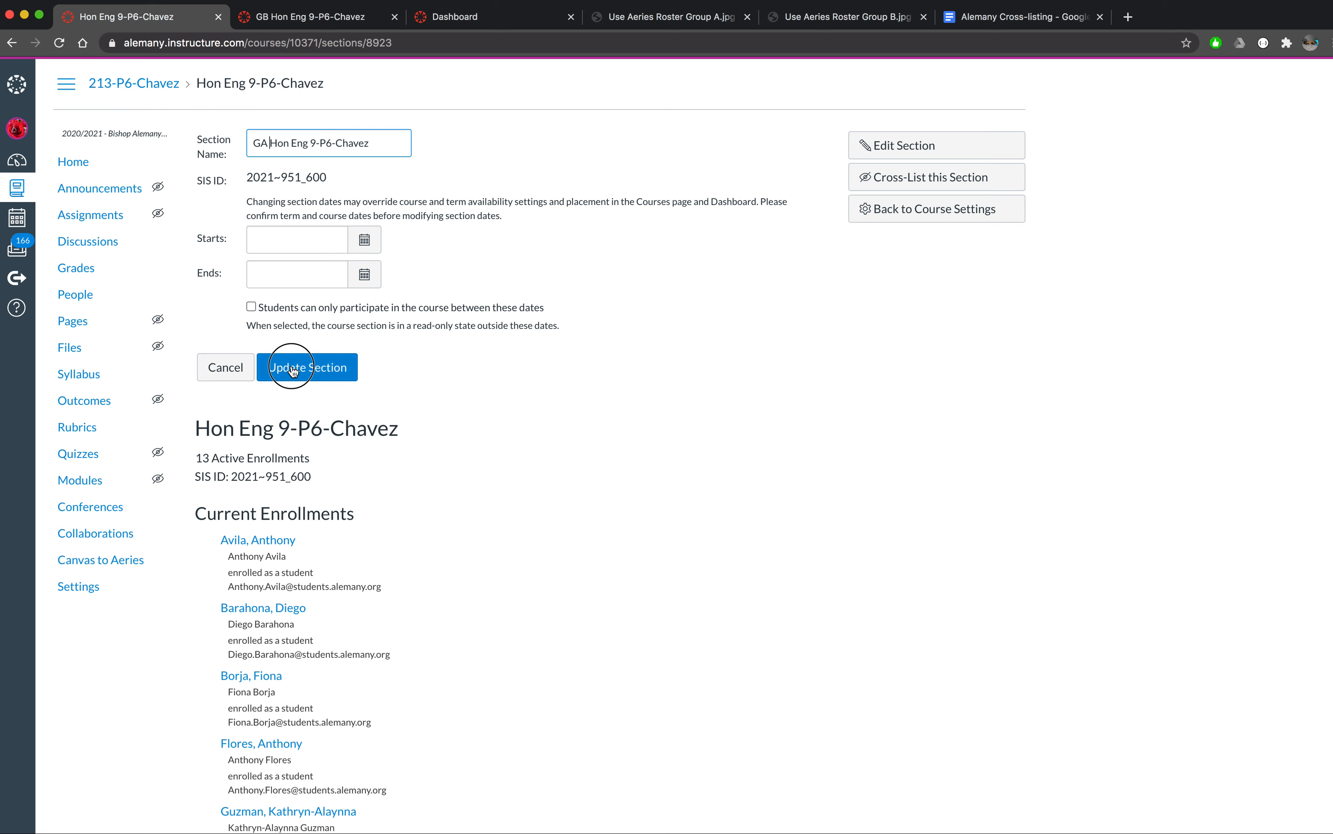
# Cross-list the GA Hon Eng 9 Period 6 section into the teacher's 2020 Fall Honors Eng 9 course.
pyautogui.click(912, 184)
pyautogui.click(682, 486)
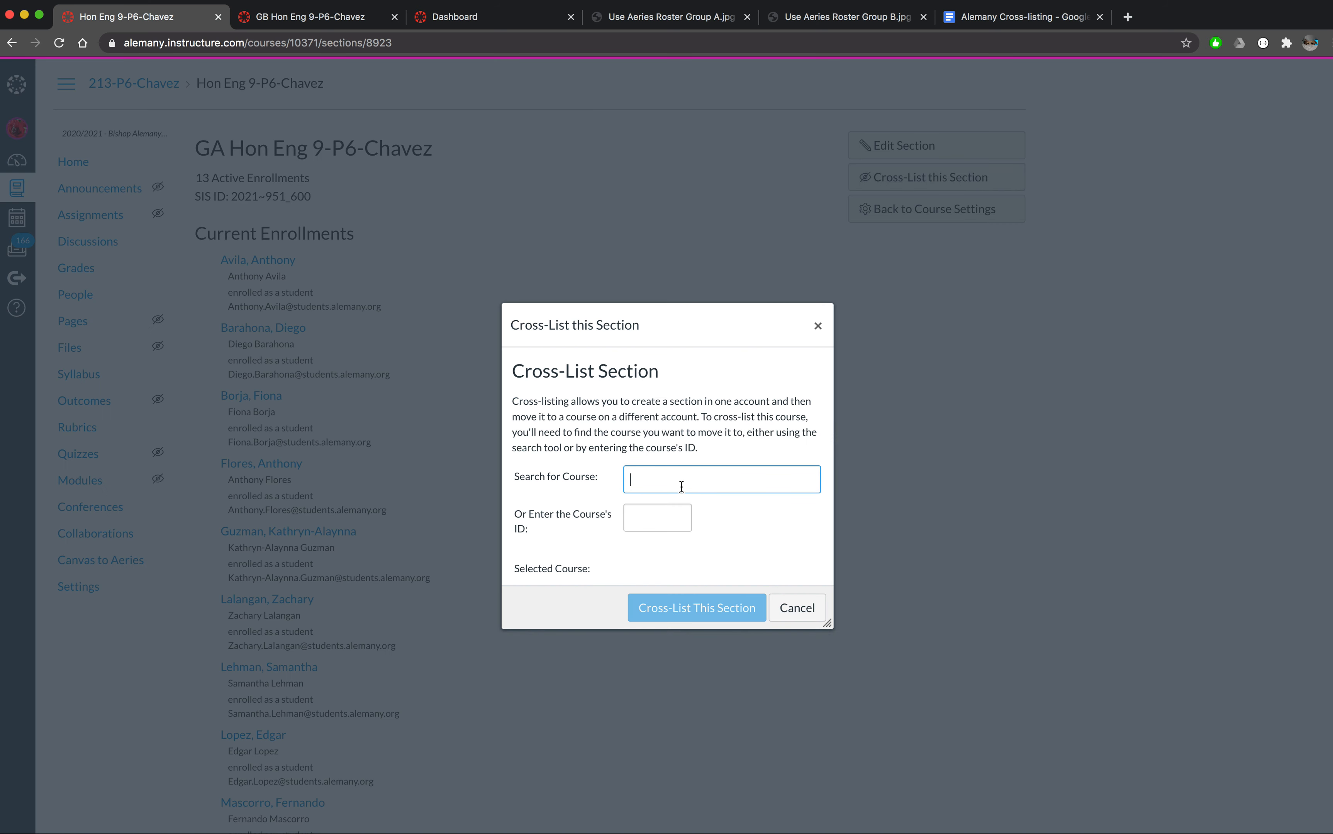
pyautogui.write('202')
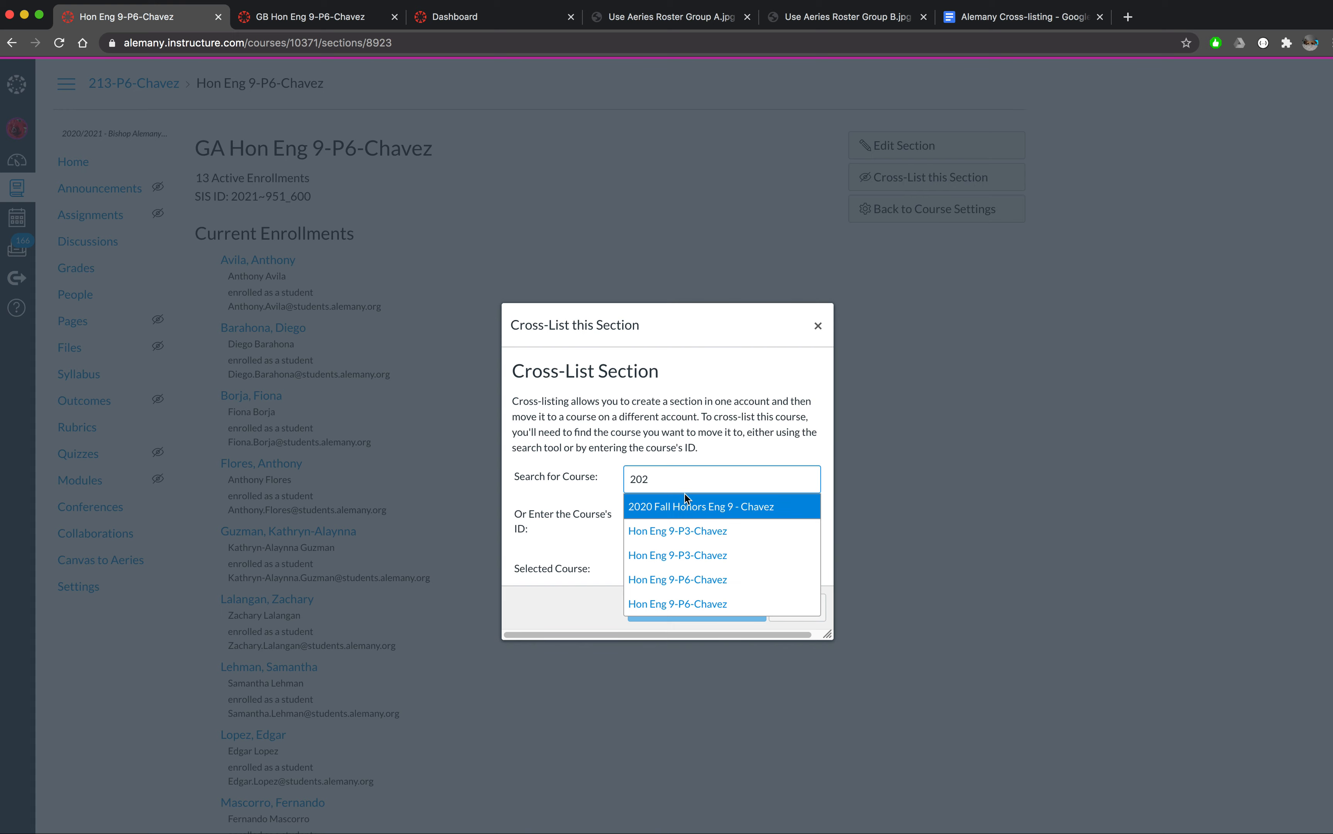
pyautogui.click(686, 498)
pyautogui.click(704, 635)
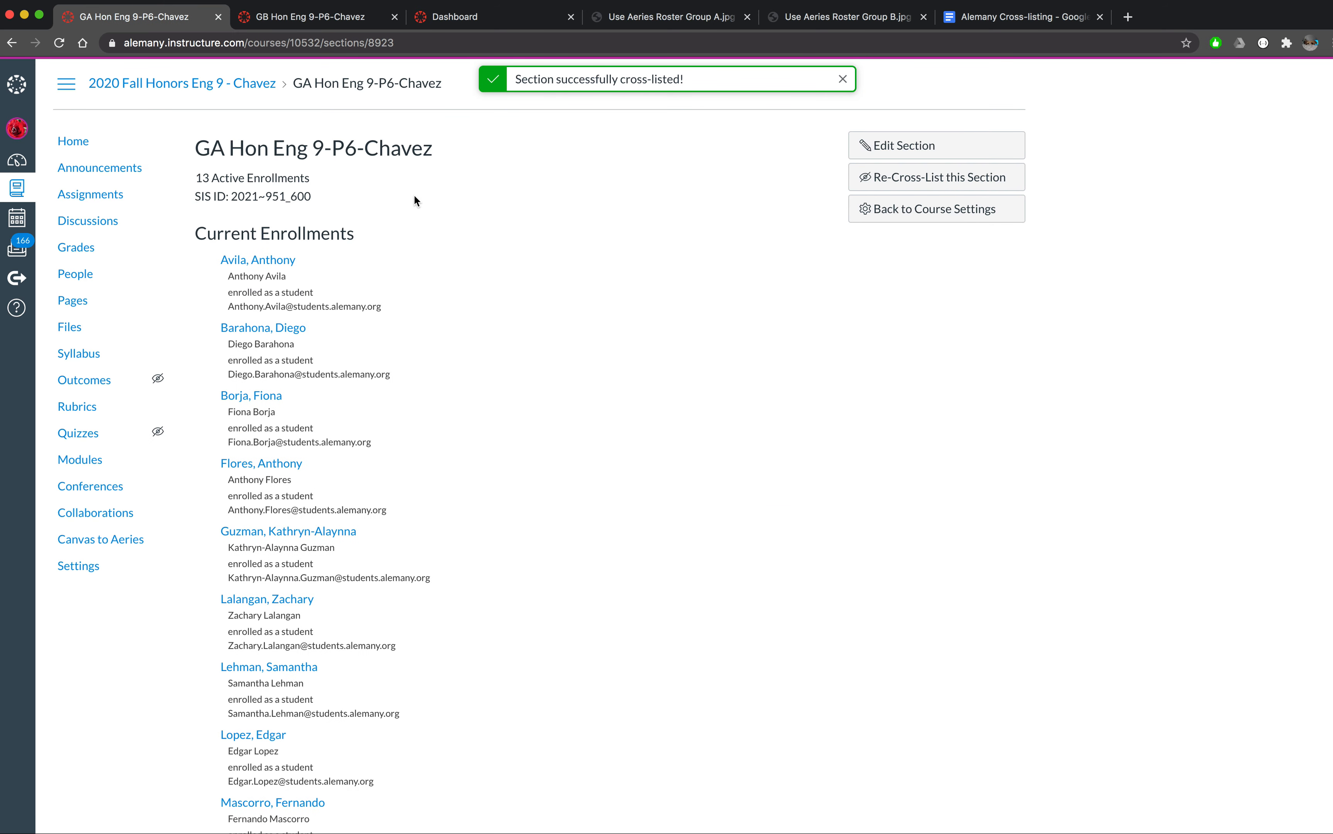
# Return to the Dashboard and close the extra Canvas browser tabs.
pyautogui.click(17, 160)
pyautogui.click(396, 17)
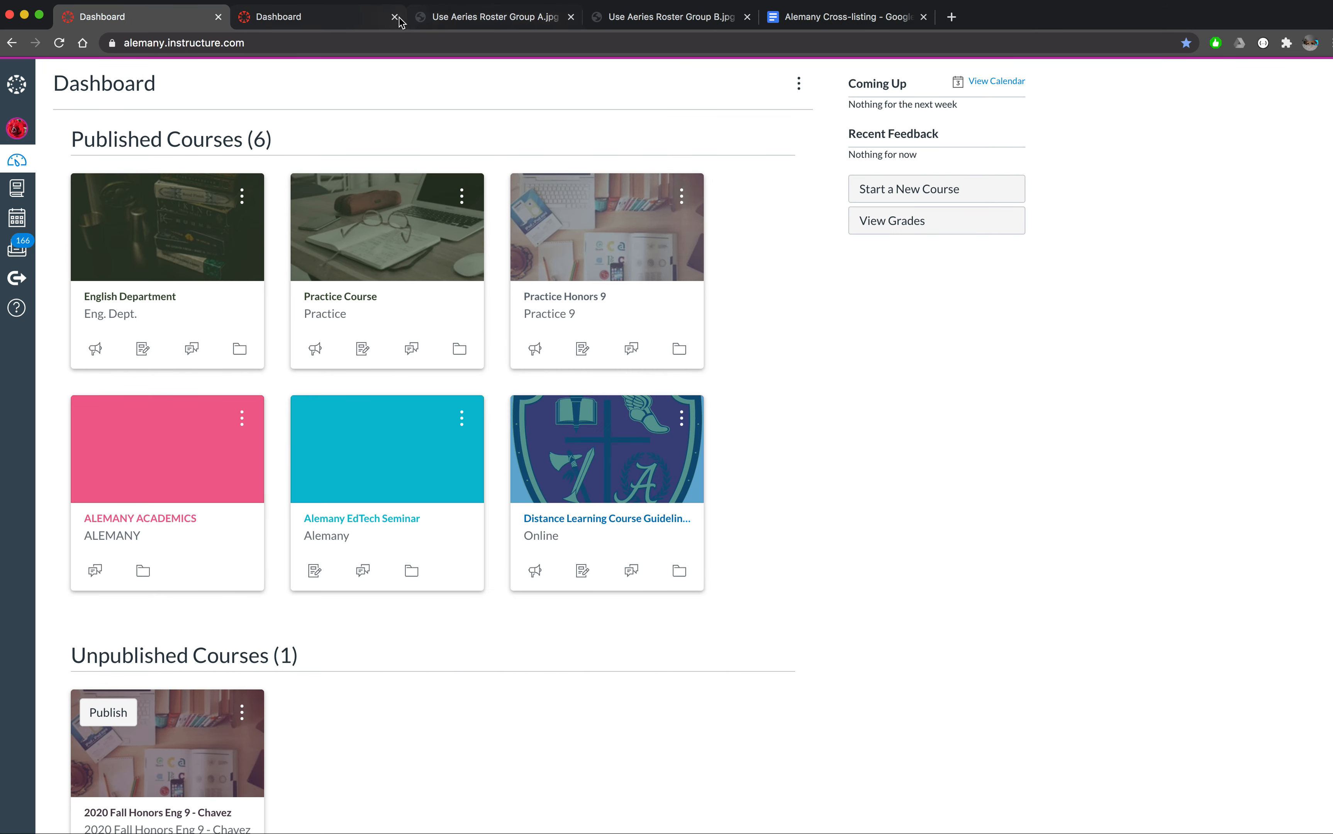
pyautogui.click(395, 17)
# Check the list of course sections in the settings of the 2020 Fall Honors Eng 9 course.
pyautogui.scroll(-3, 529, 762)
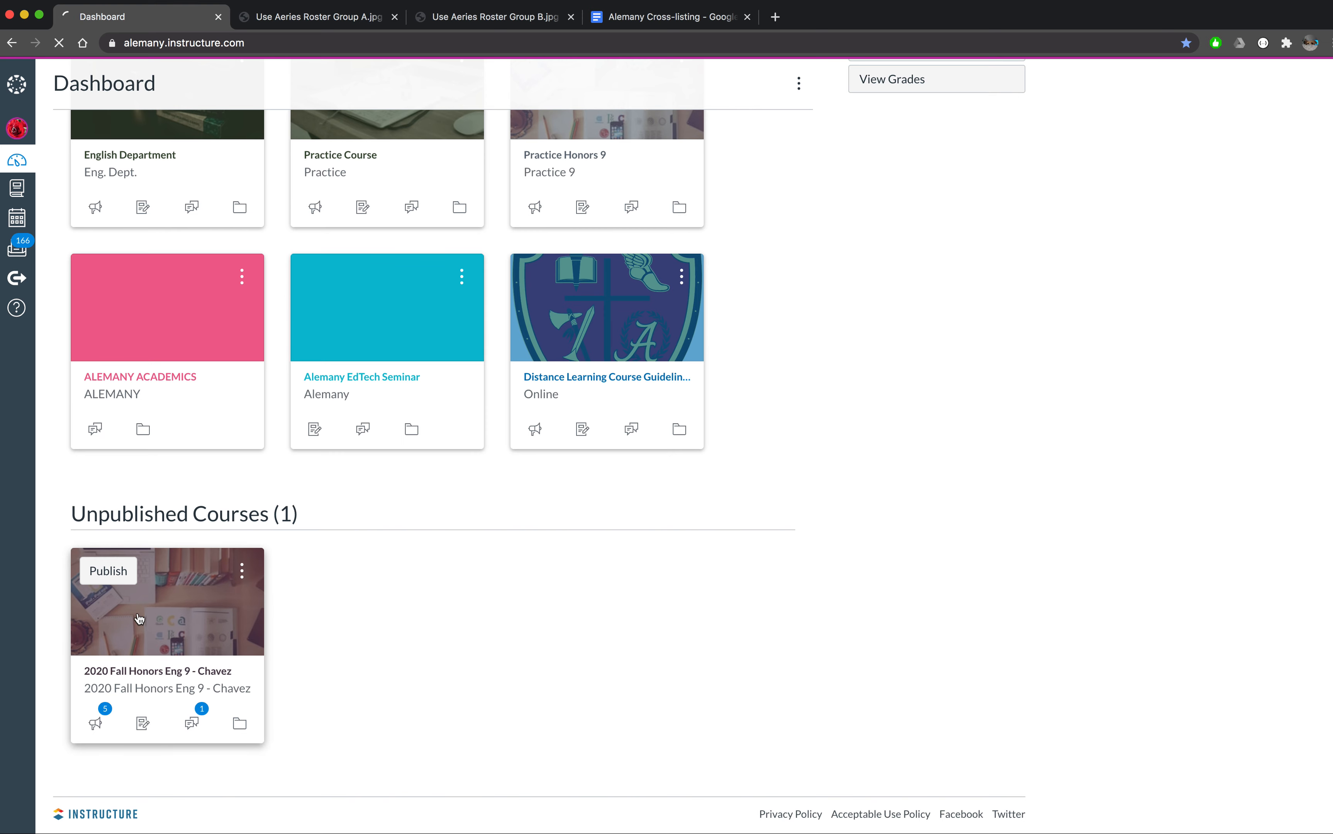
pyautogui.click(99, 575)
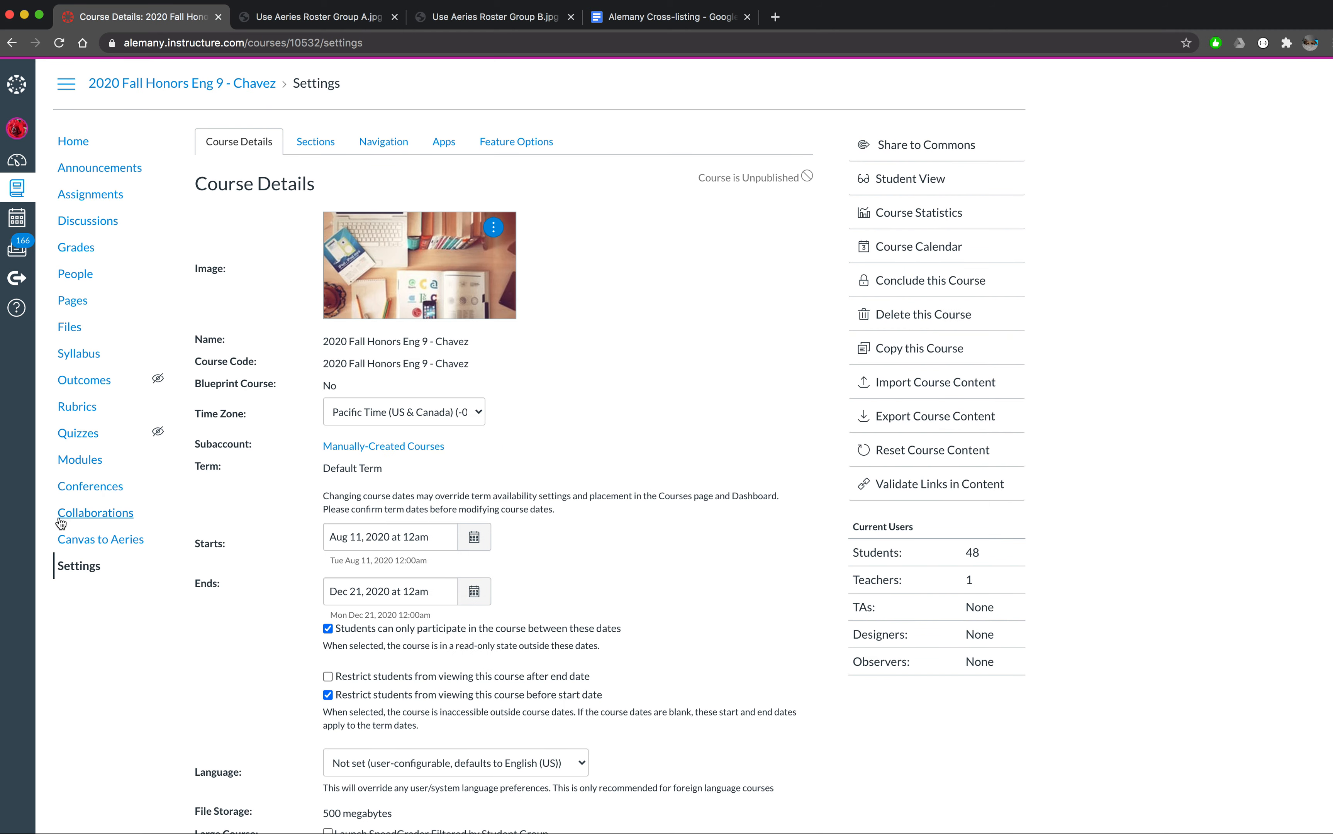
pyautogui.click(318, 143)
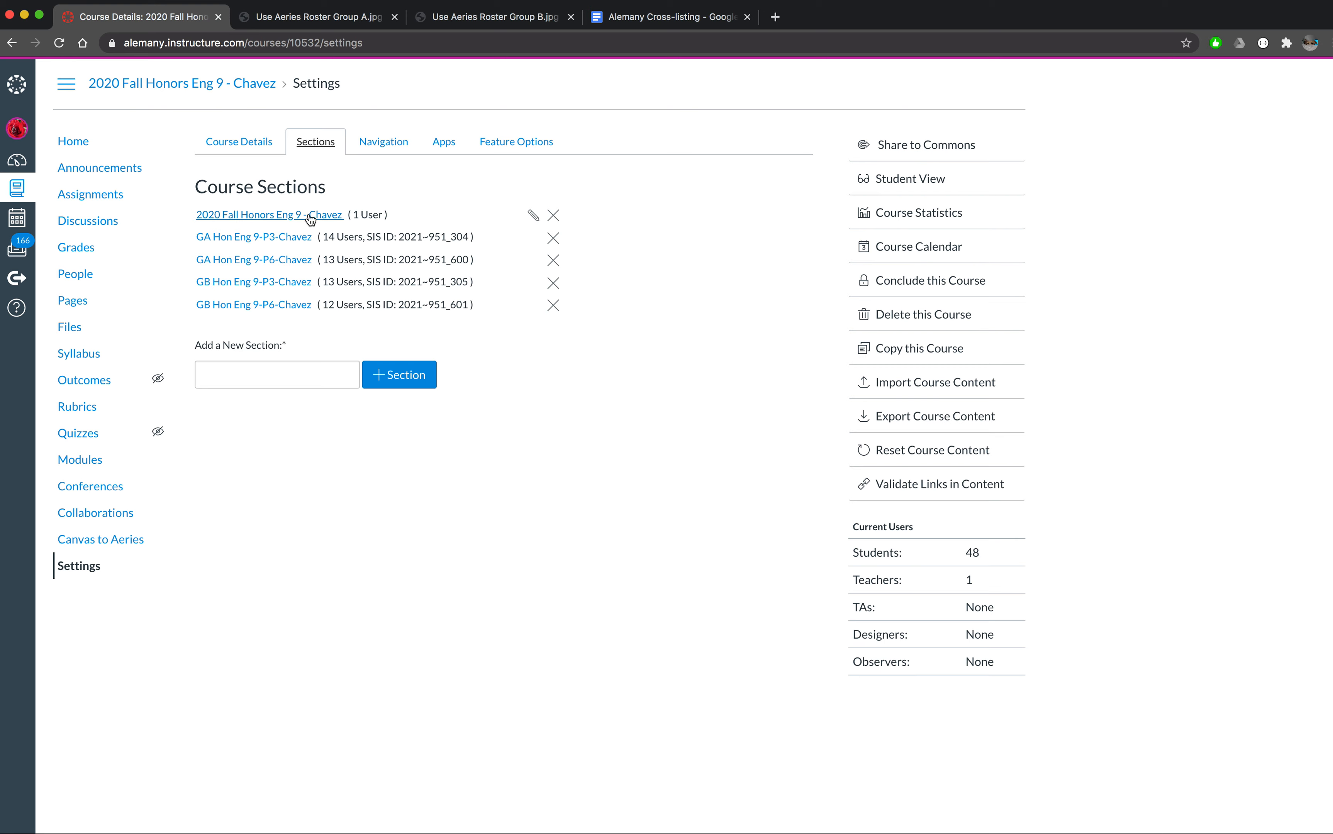
# Open the My High School Plan assignment for editing and go to its Assign settings.
pyautogui.click(102, 196)
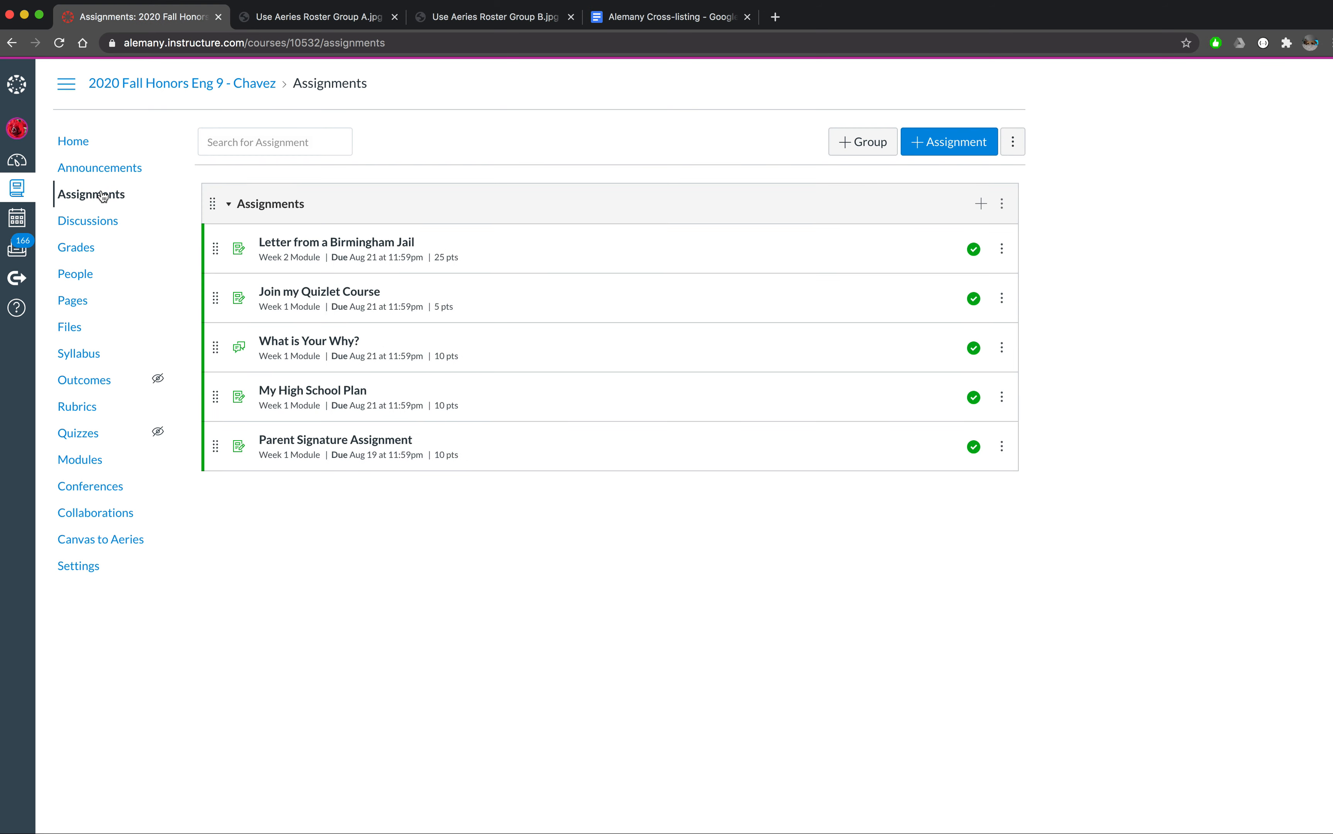
pyautogui.click(337, 392)
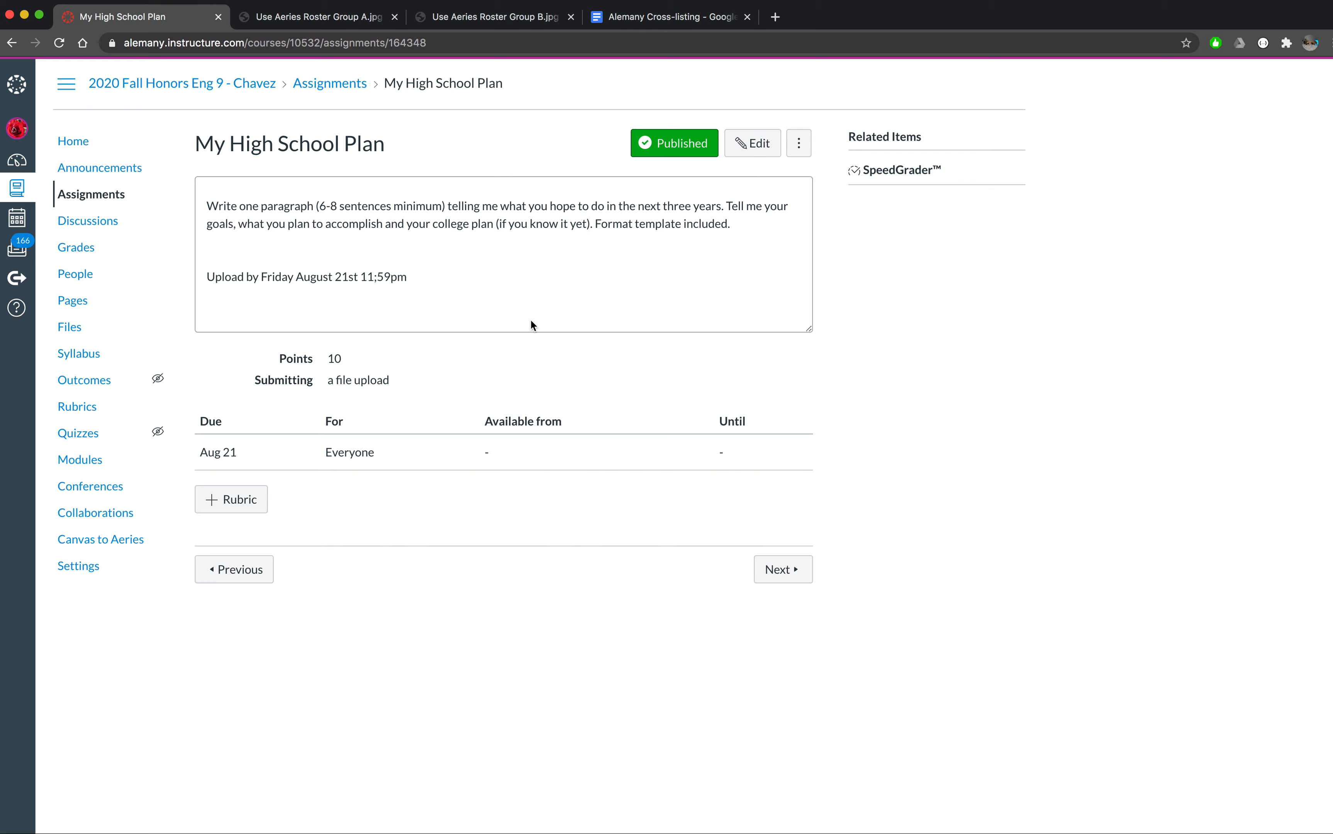
pyautogui.click(764, 143)
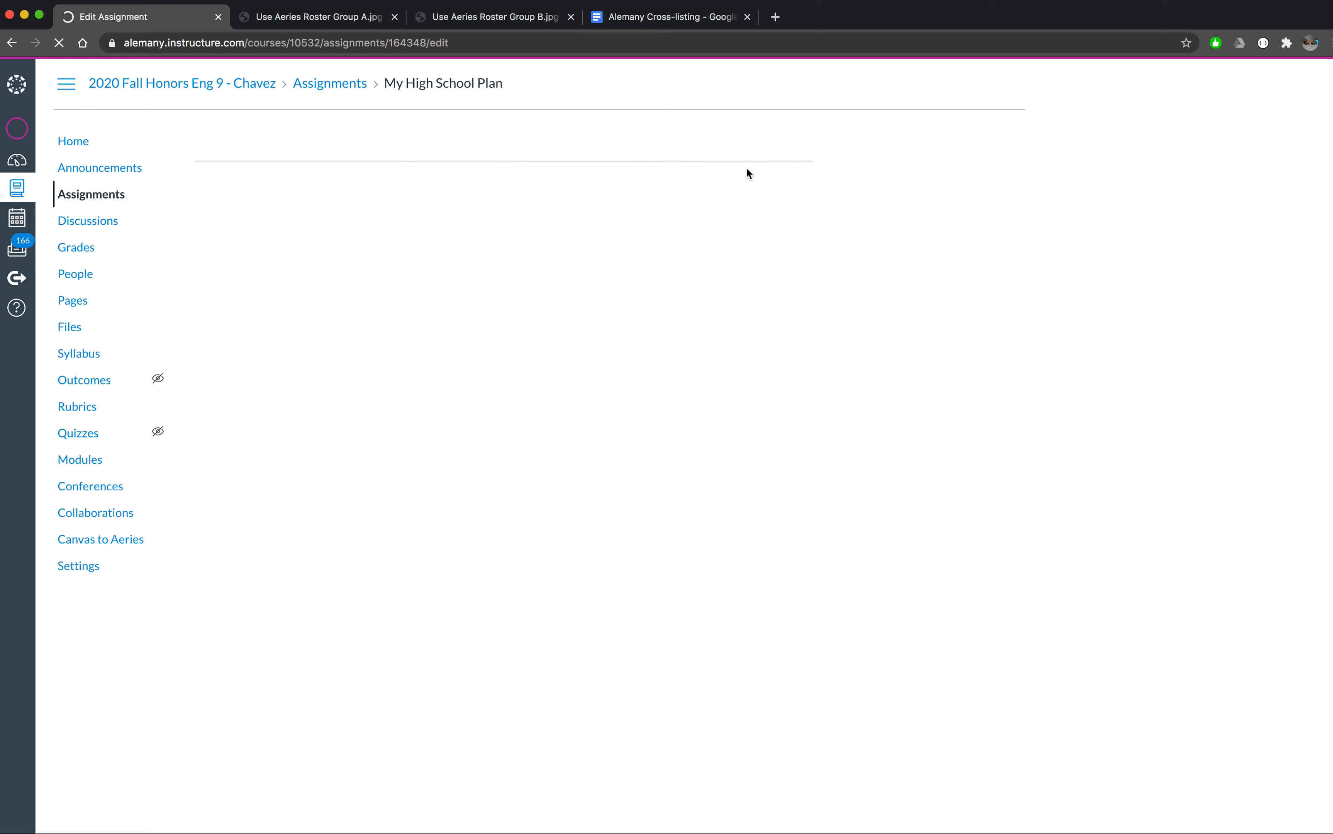
pyautogui.scroll(-8, 551, 619)
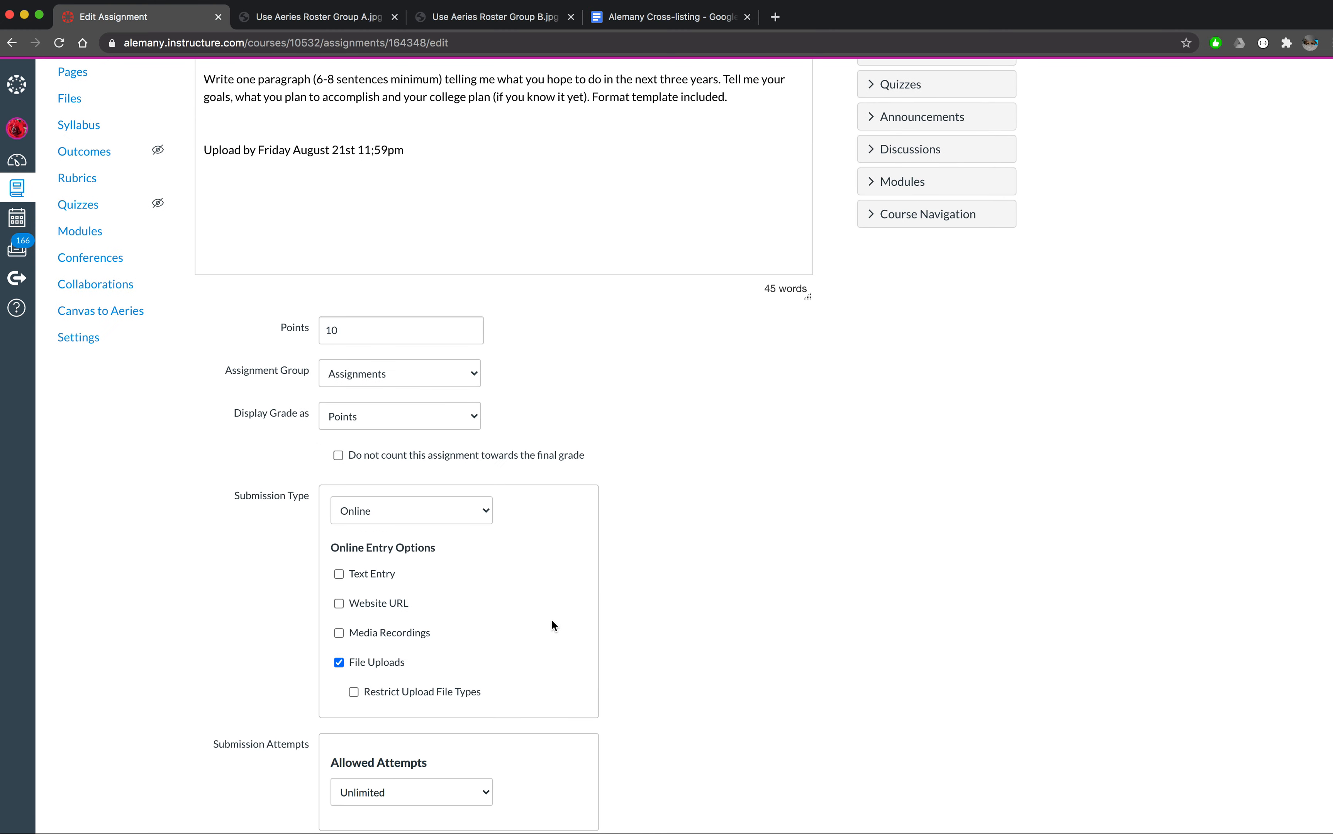
pyautogui.scroll(-9, 554, 625)
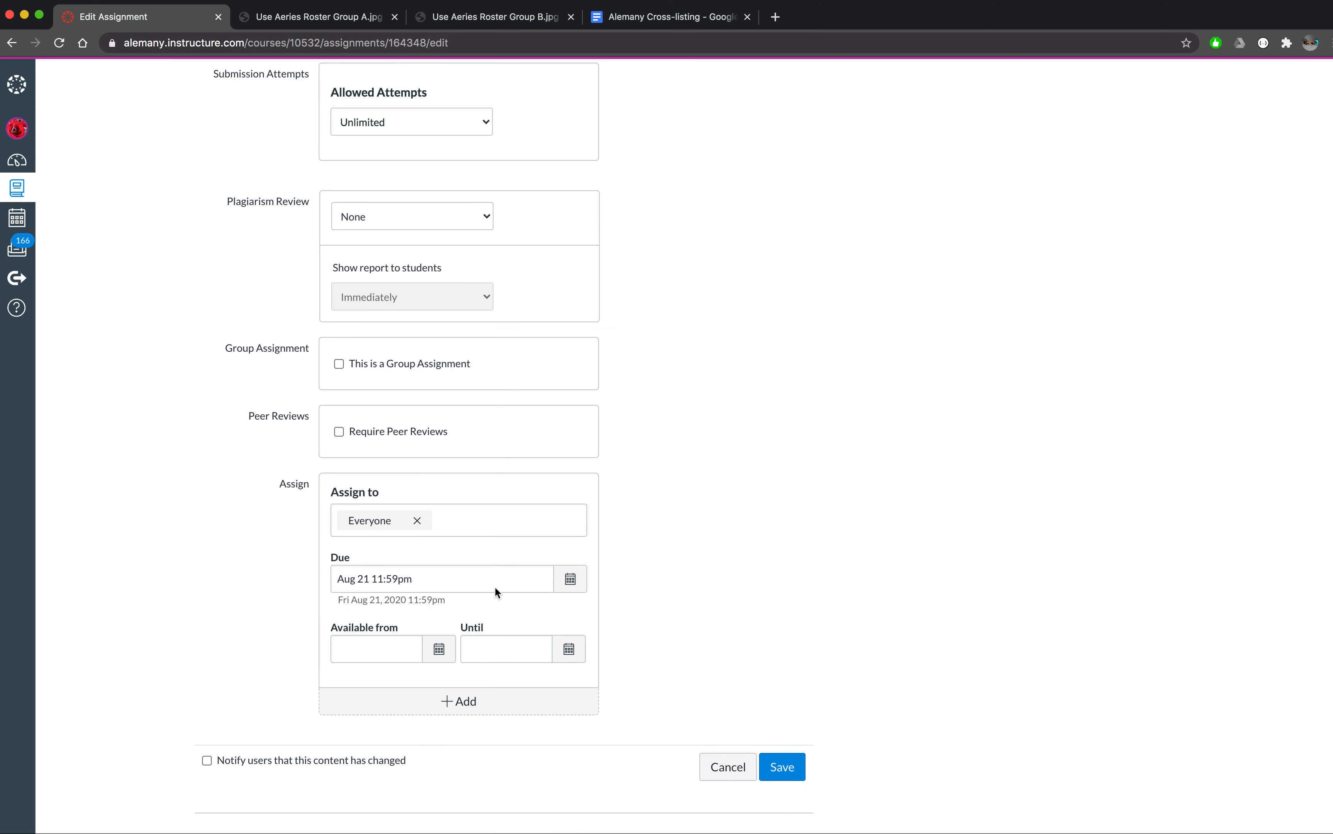
# Remove Everyone from the assignment's assignees and search for sections with "ga" and "gb".
pyautogui.click(417, 520)
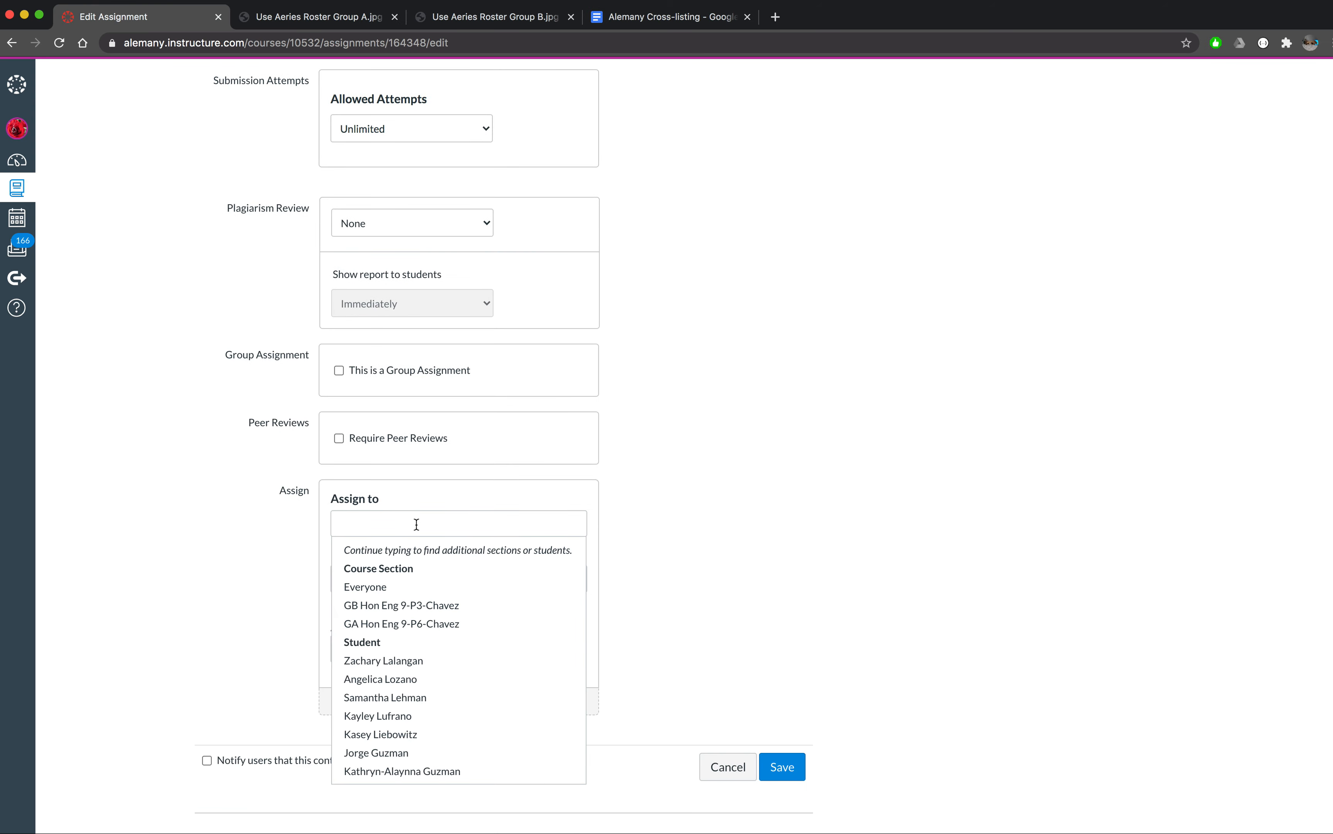
pyautogui.write('a')
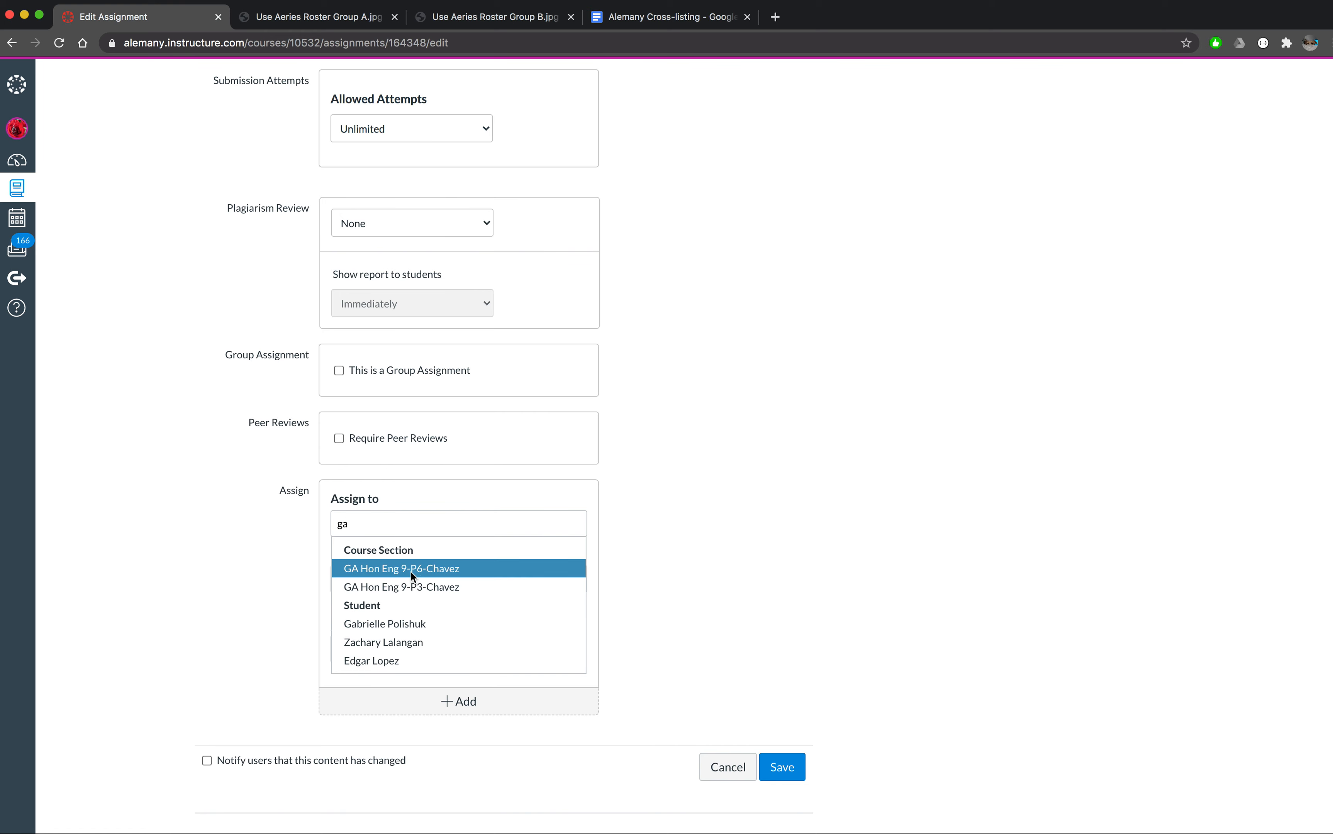
pyautogui.click(378, 529)
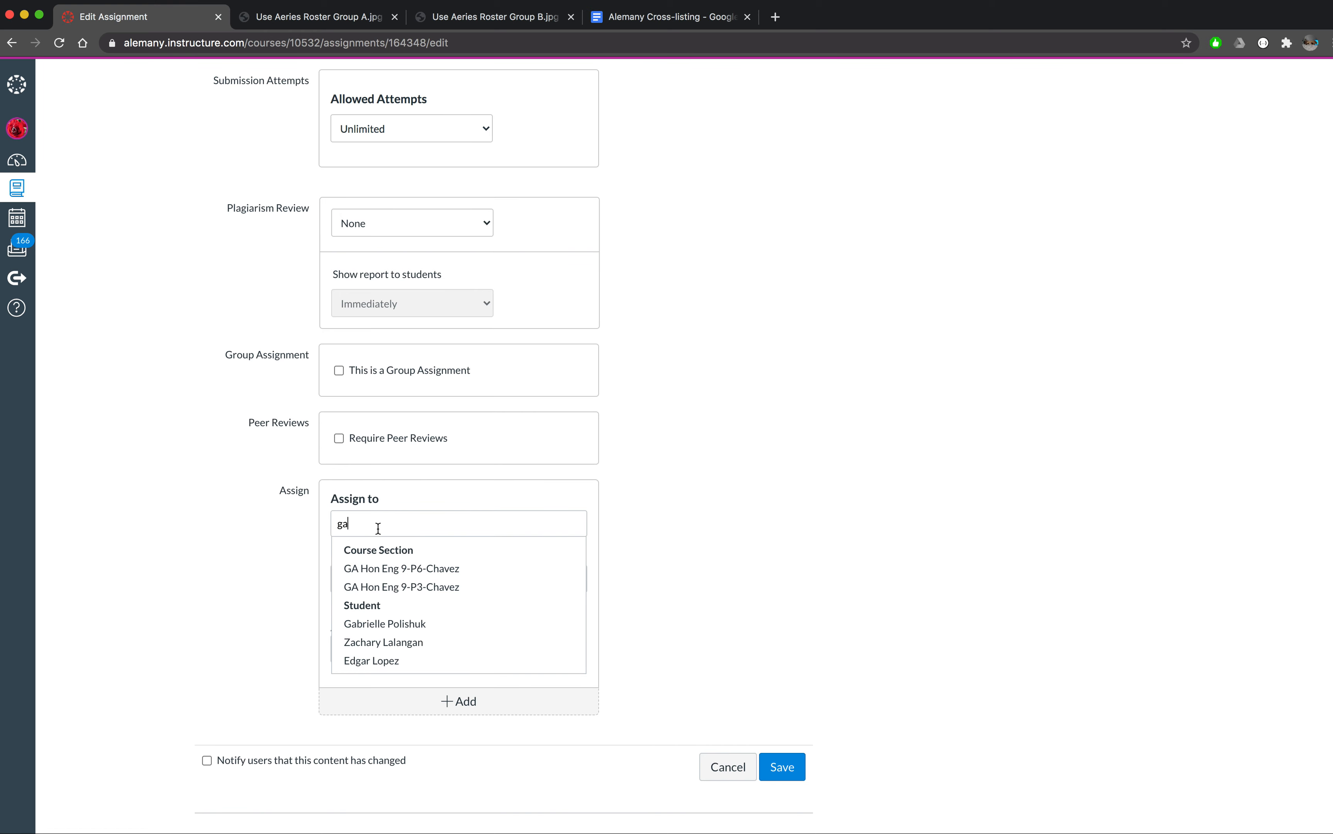
pyautogui.press('BackSpace')
pyautogui.write('b')
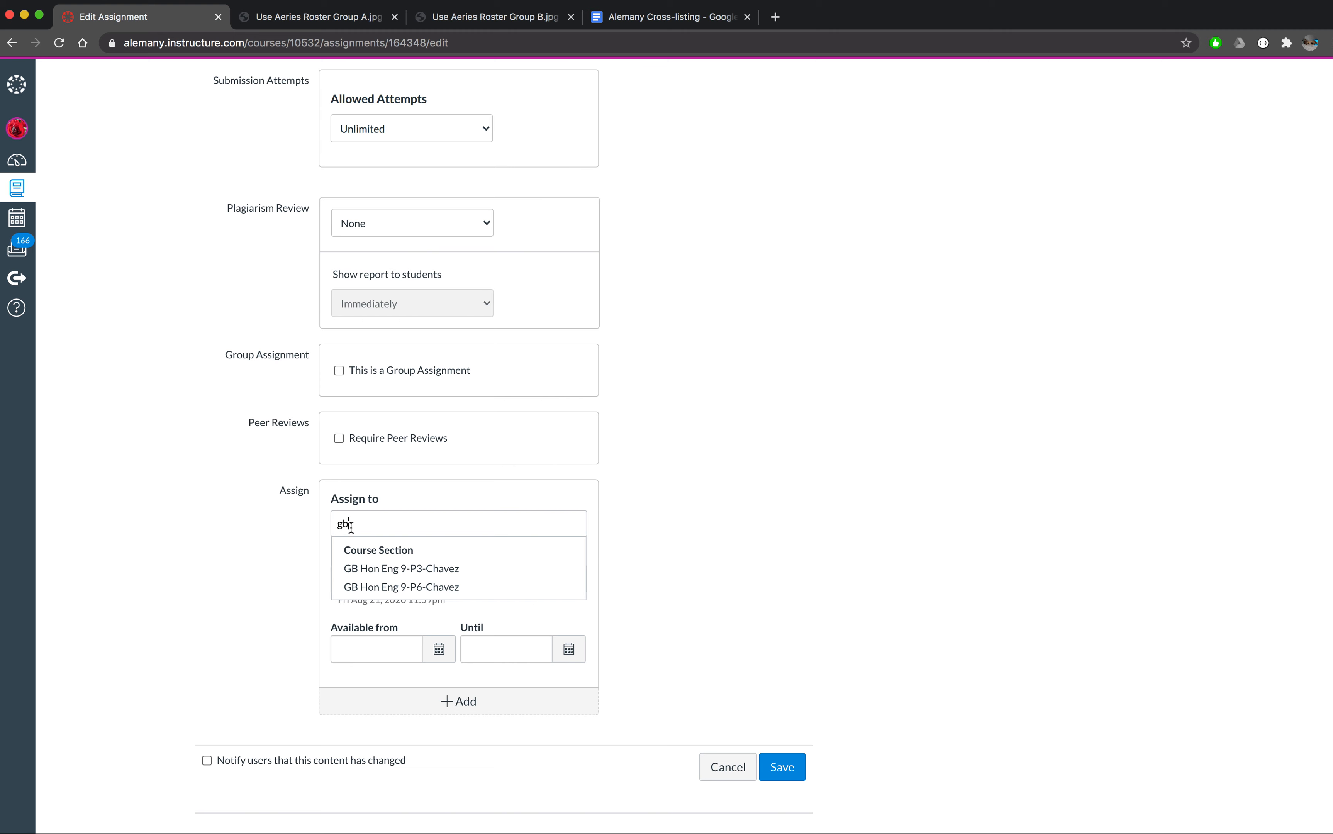
# Search the assignees for "p3" and "p6", and assign the GA Hon Eng 9 Period 6 section.
pyautogui.moveTo(351, 525); pyautogui.dragTo(332, 526)
pyautogui.write('p3')
pyautogui.press('BackSpace')
pyautogui.write('6')
pyautogui.press('Return')
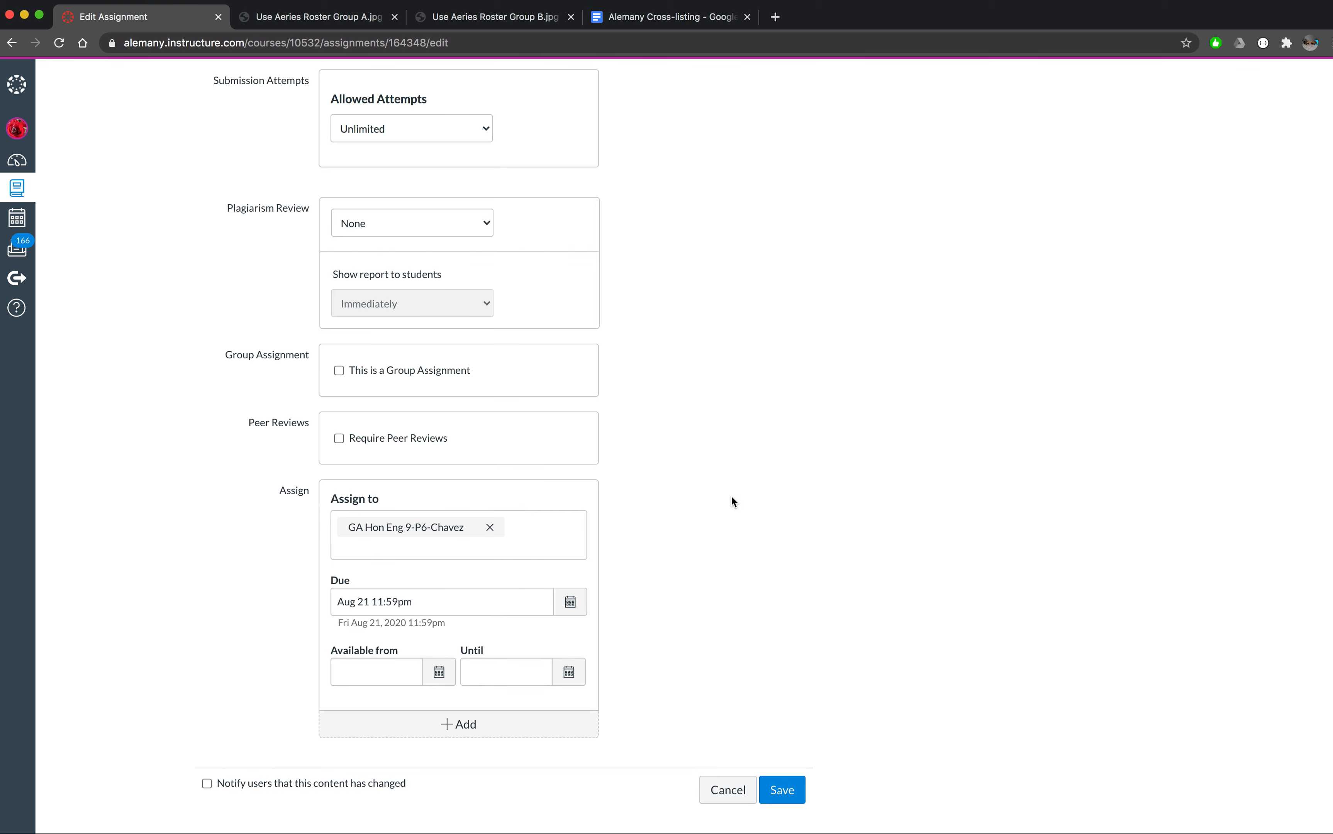
# Remove the GA Hon Eng 9 Period 6 section from the assignees and go back to the assignment's description.
pyautogui.click(491, 528)
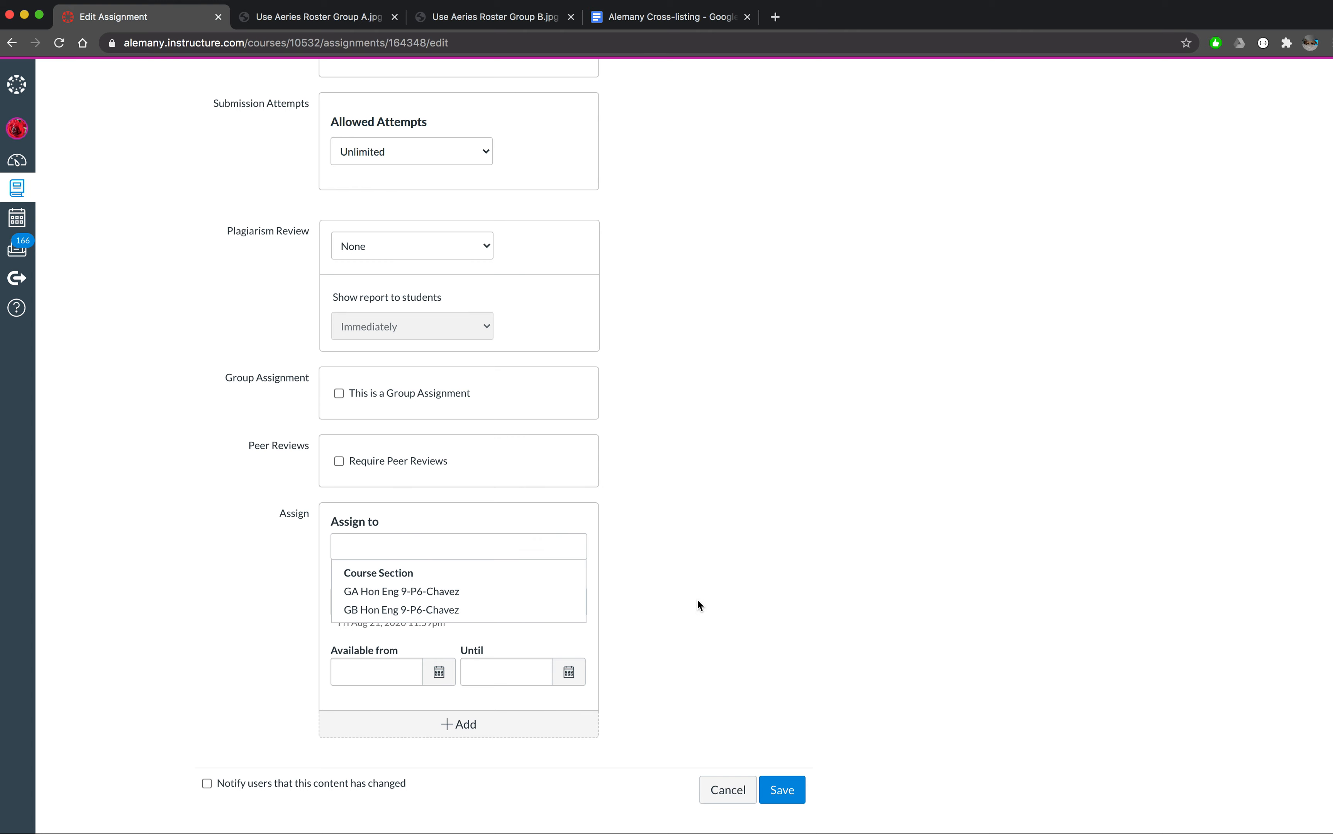
pyautogui.scroll(4, 697, 597)
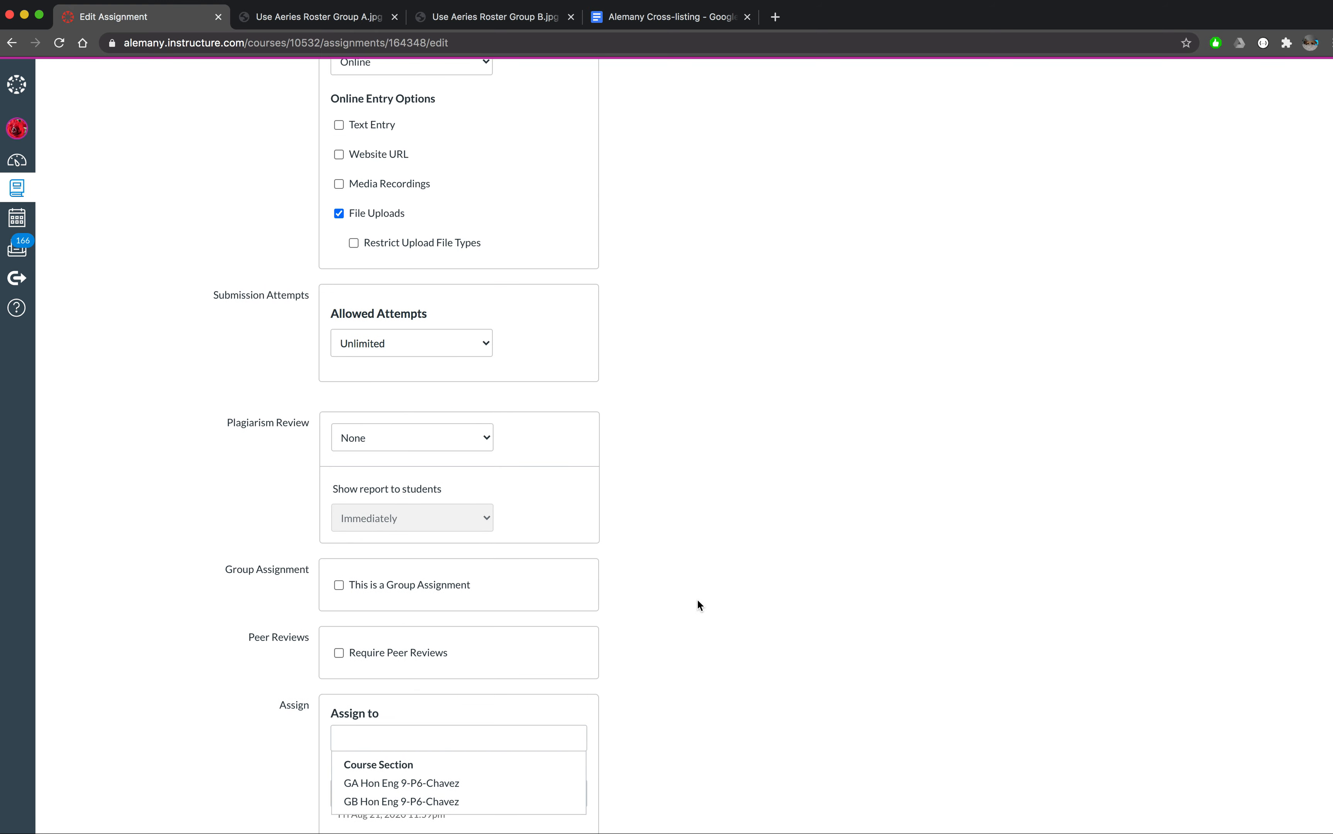
pyautogui.scroll(5, 697, 603)
pyautogui.scroll(6, 697, 601)
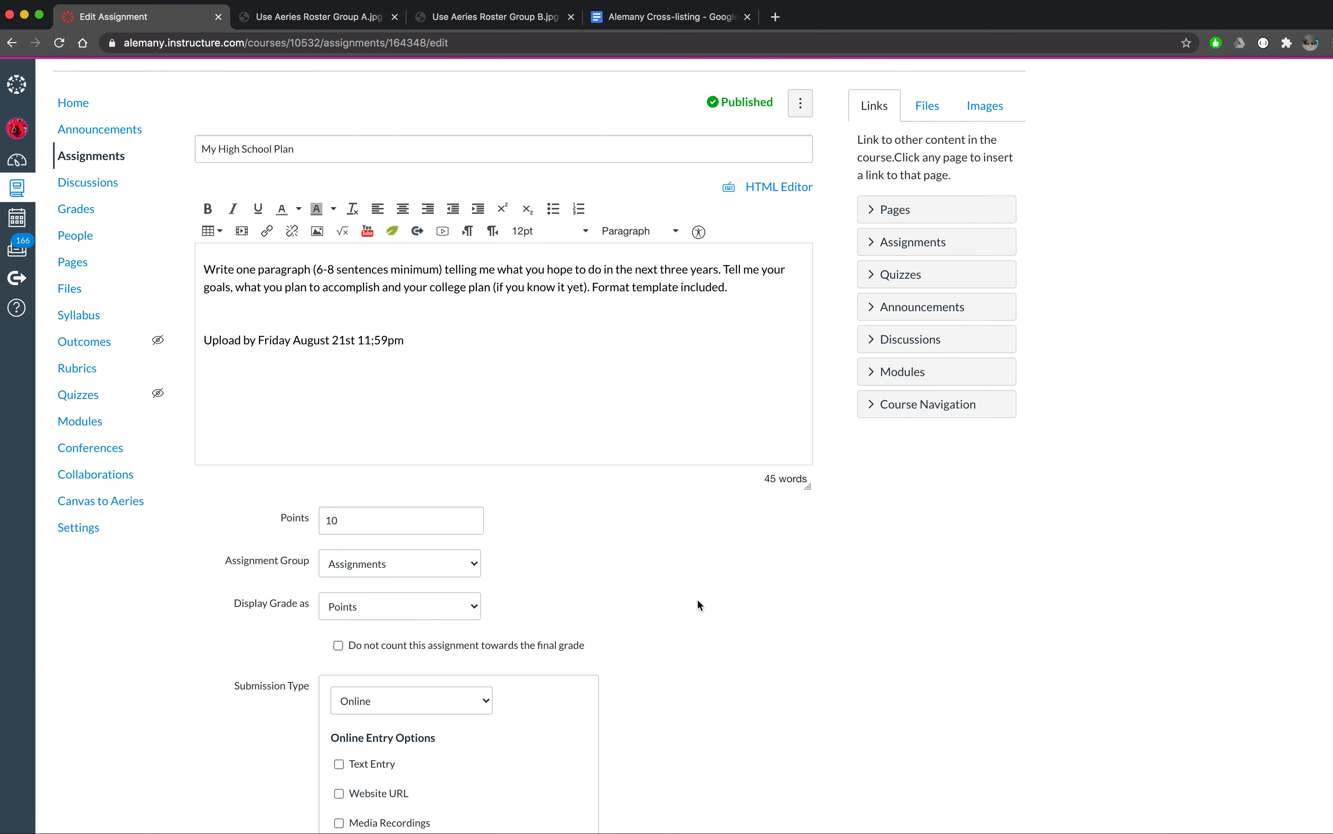
# Discard the unsaved edits to the My High School Plan assignment and leave its editing page.
pyautogui.scroll(1, 697, 597)
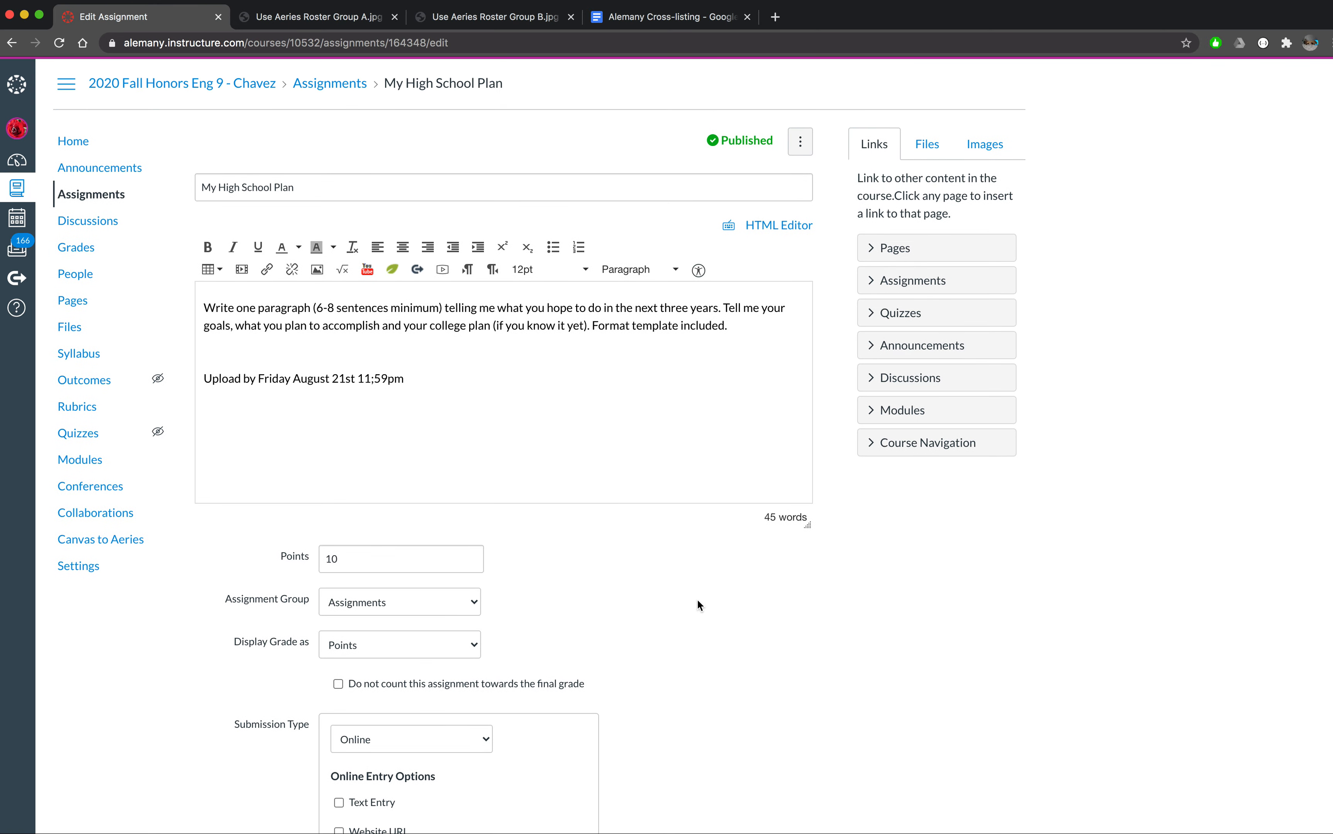
pyautogui.scroll(-15, 698, 604)
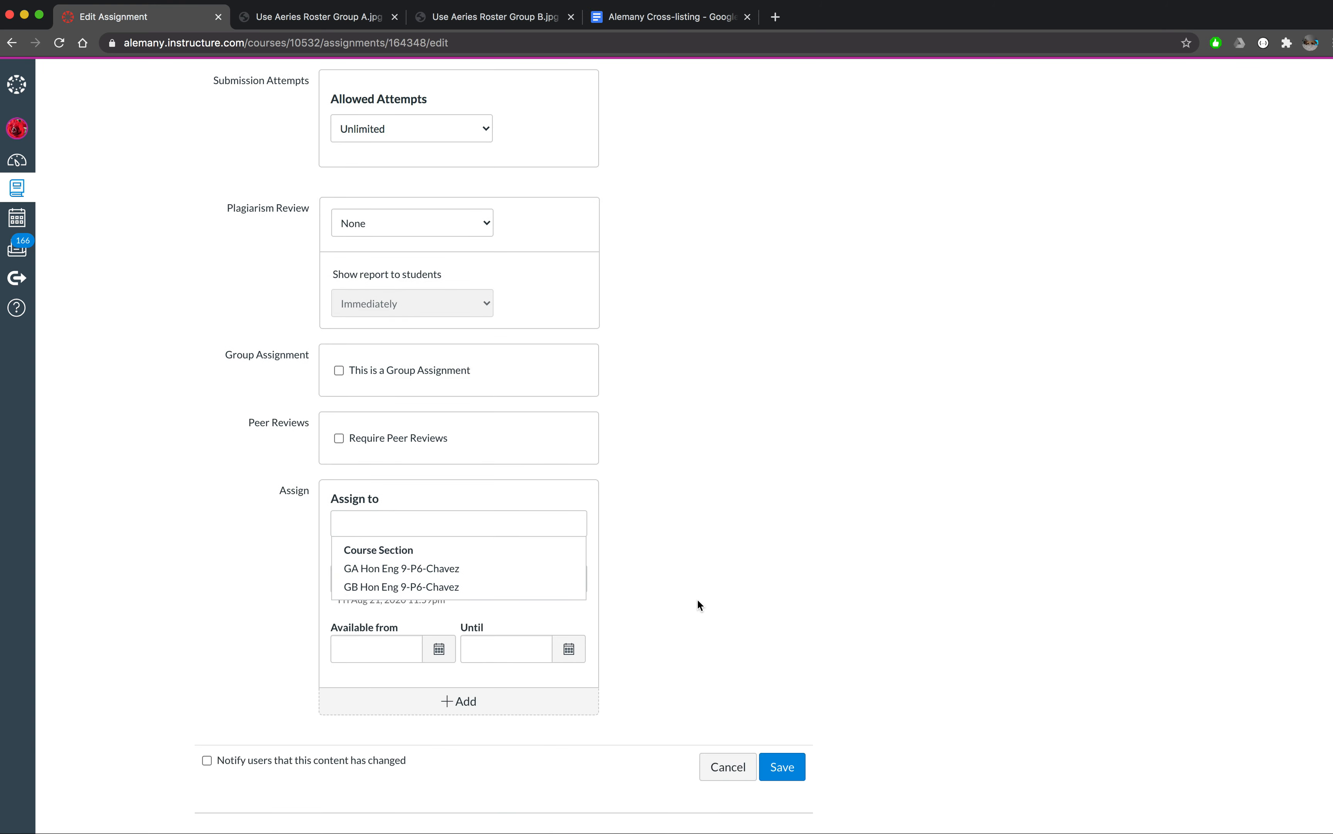
pyautogui.click(723, 766)
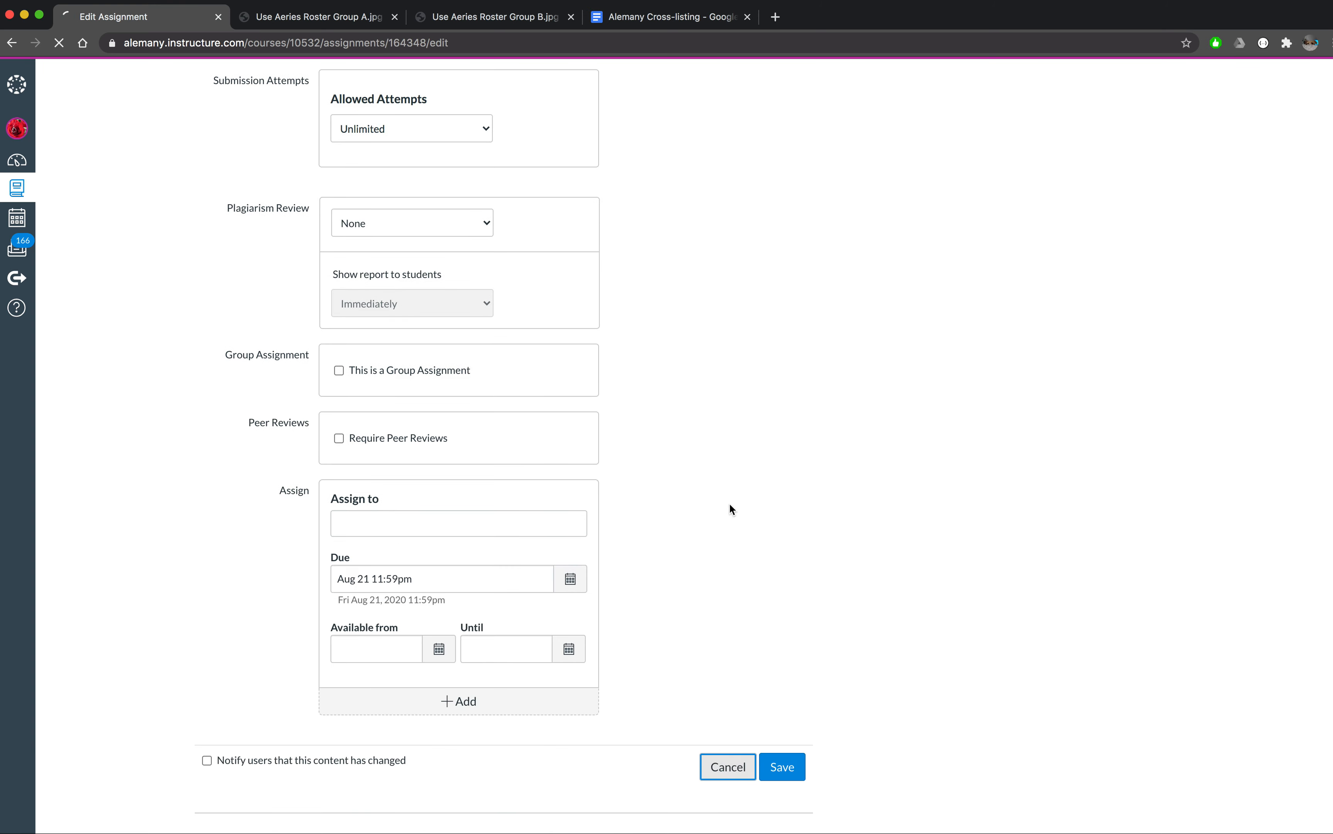
# Review steps 7 and 8 of the Alemany Cross-listing document in Google Docs and return to the assignment in Canvas.
pyautogui.click(662, 25)
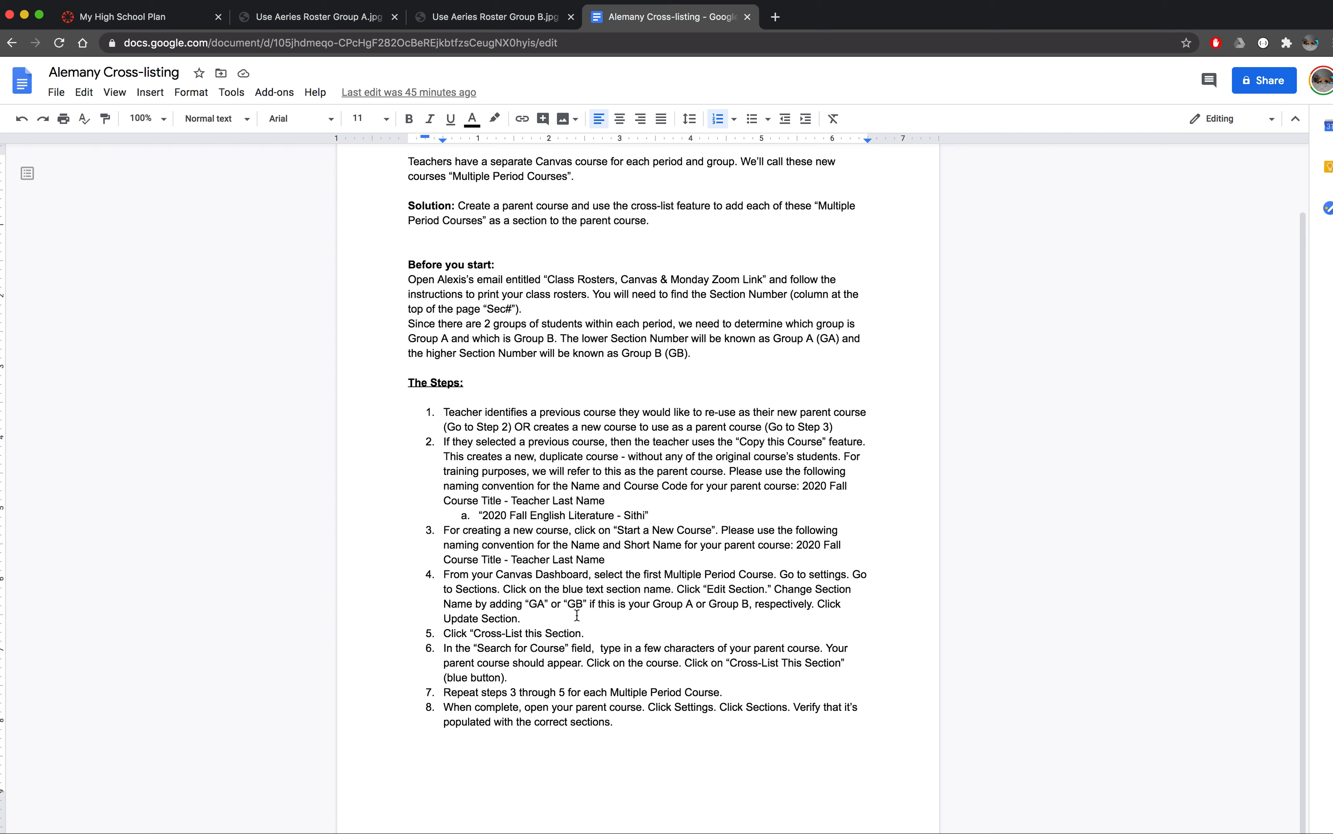
pyautogui.click(557, 647)
pyautogui.moveTo(444, 692); pyautogui.dragTo(718, 692)
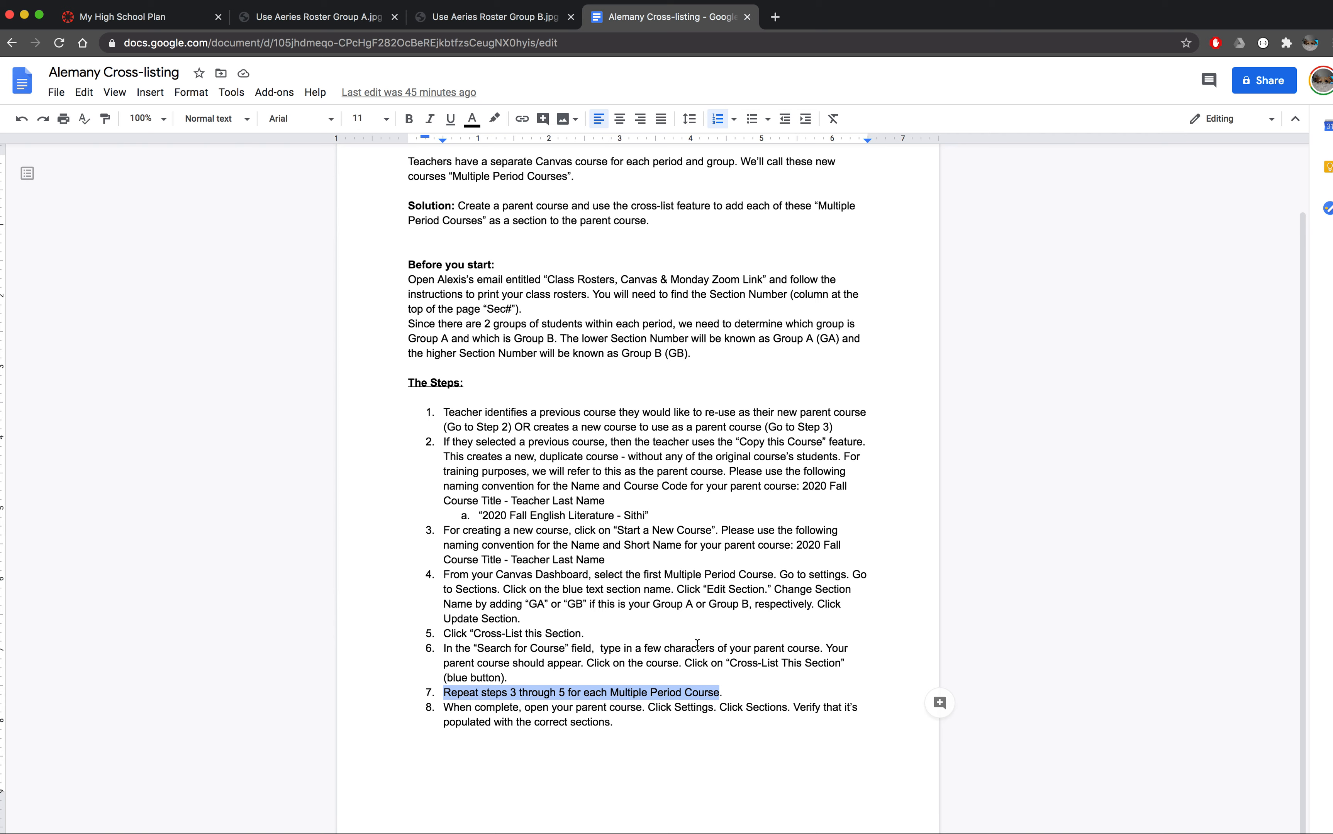
pyautogui.click(679, 721)
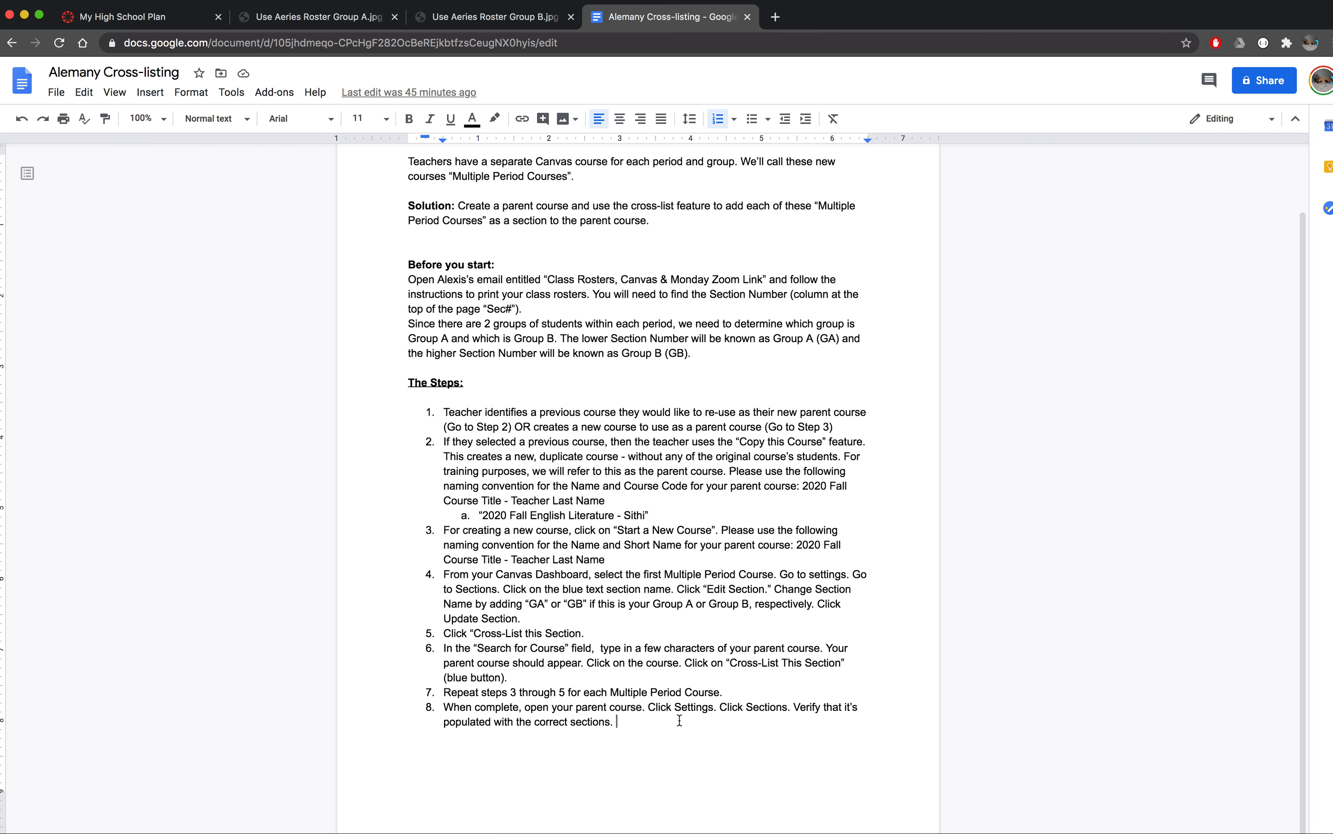
pyautogui.click(166, 17)
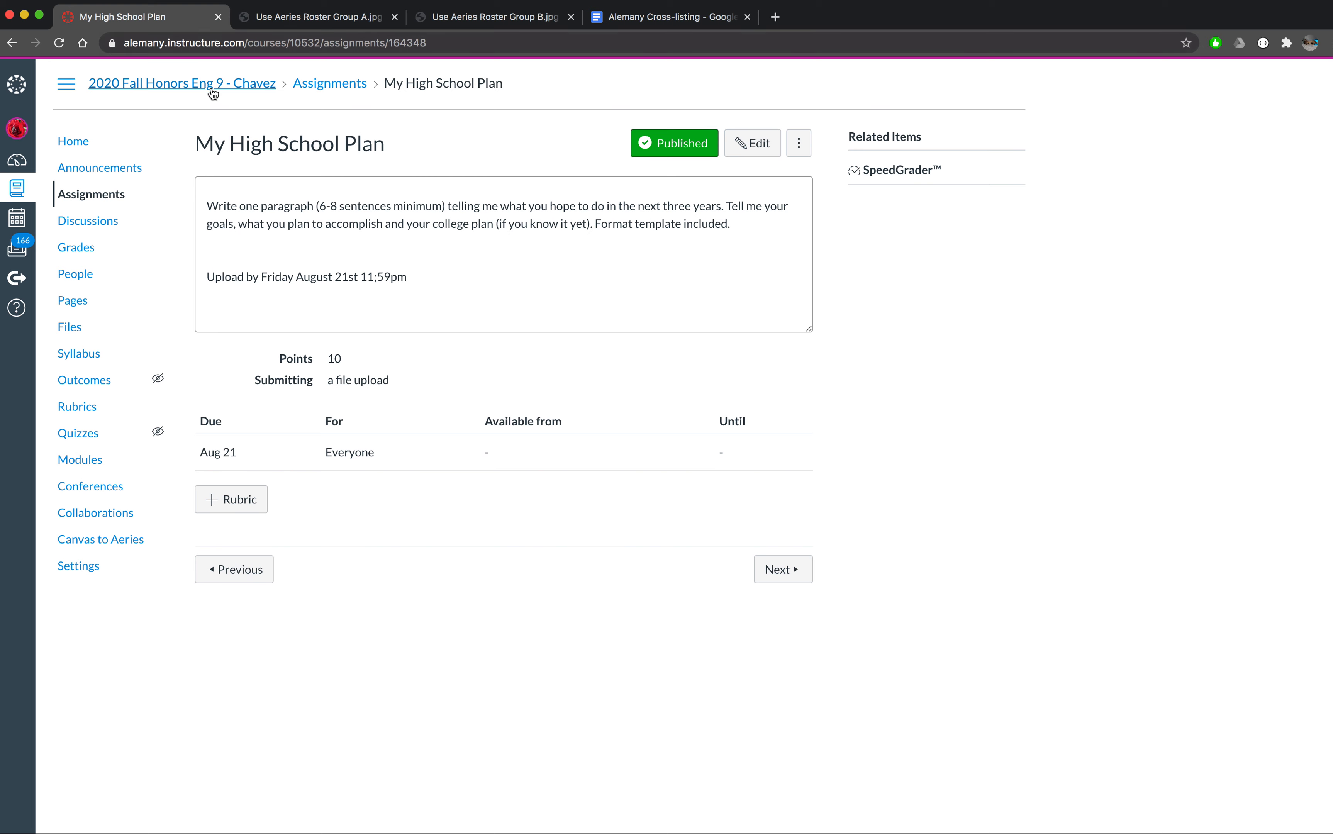